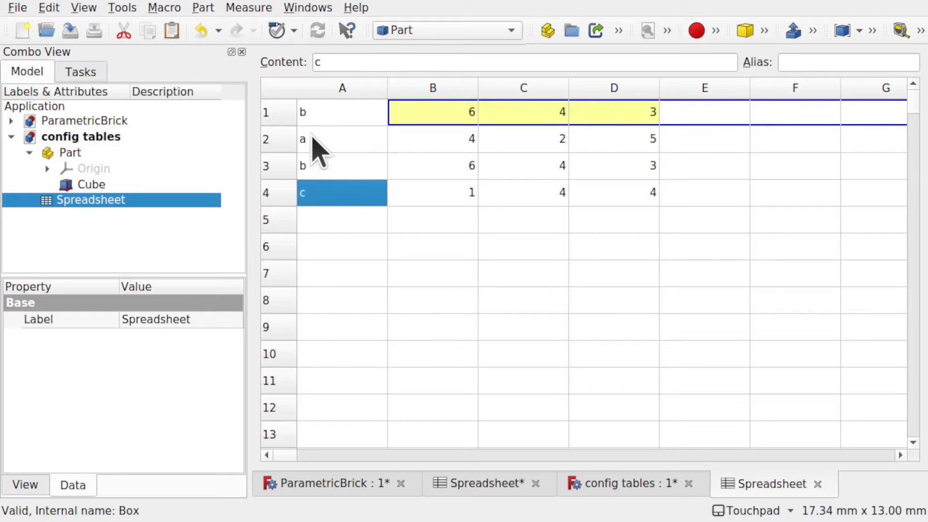
# - Set the testing parameter of the Part in the config tables document to configuration a
pyautogui.click(72, 154)
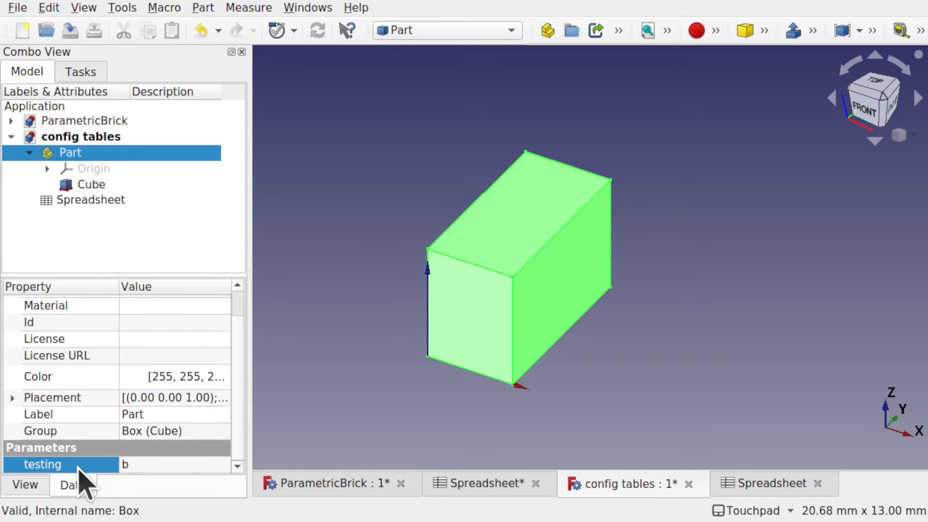
pyautogui.click(166, 465)
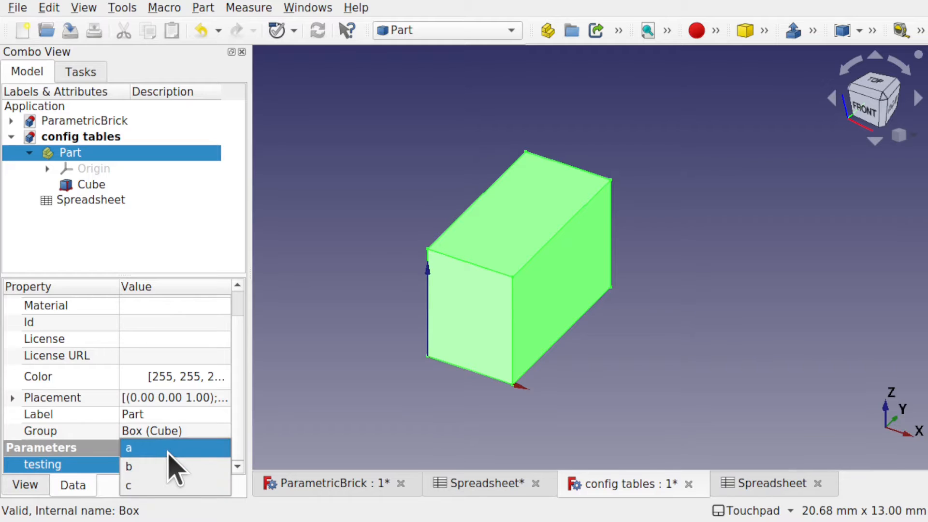
pyautogui.click(167, 448)
pyautogui.click(341, 409)
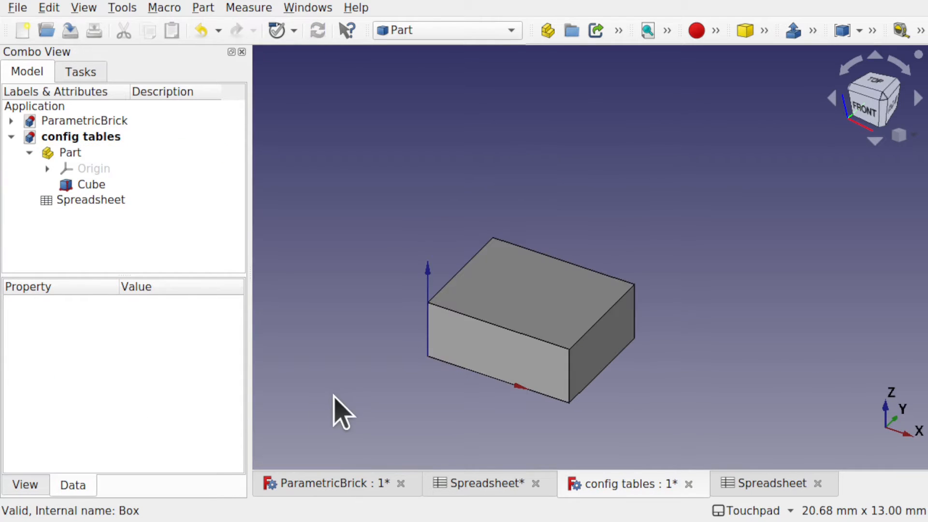
# - Switch the Part's testing parameter to configuration c
pyautogui.click(69, 154)
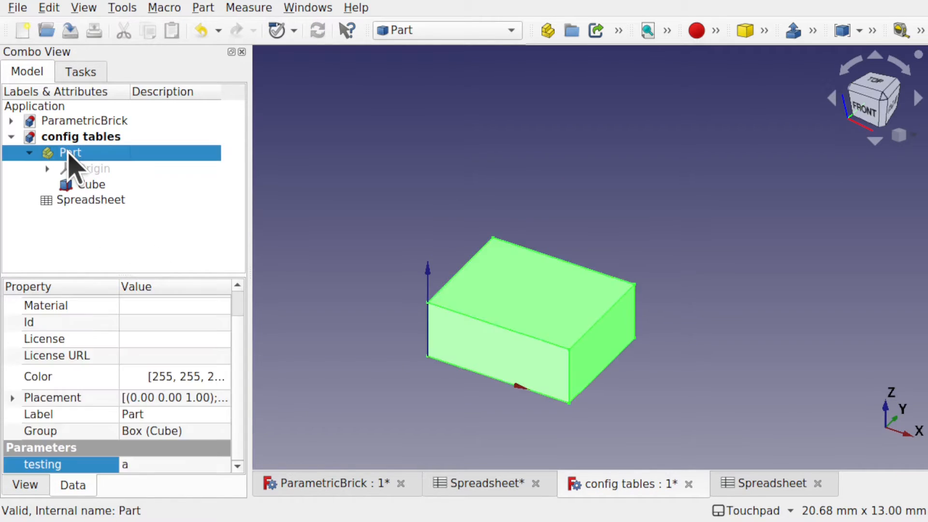
pyautogui.click(154, 465)
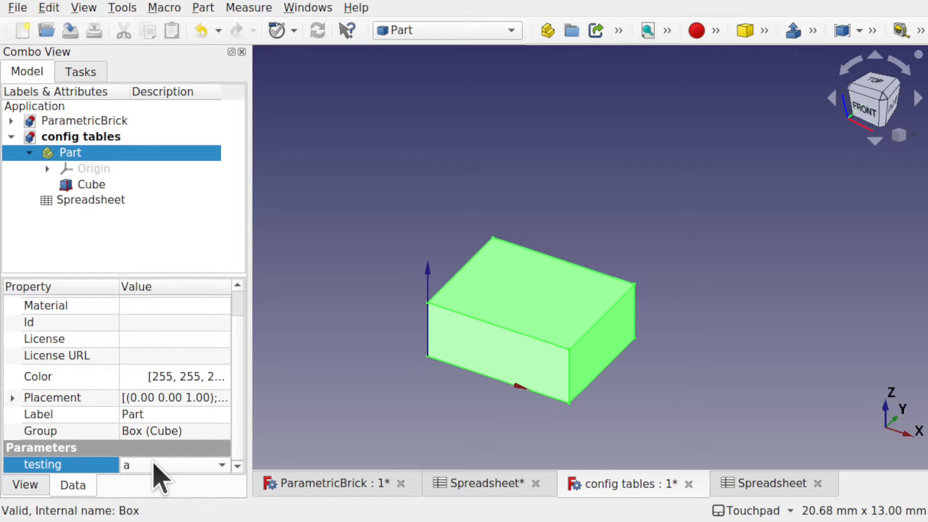
pyautogui.click(154, 463)
pyautogui.click(155, 503)
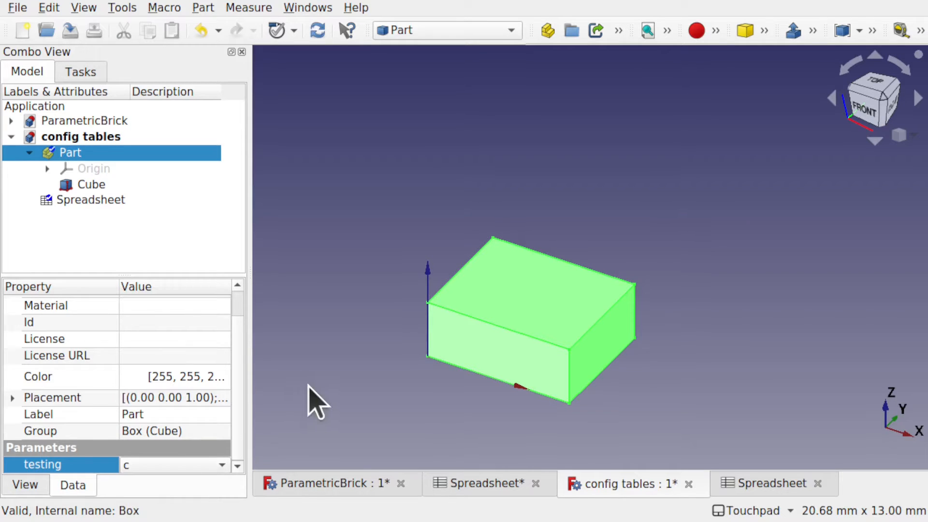
pyautogui.click(318, 403)
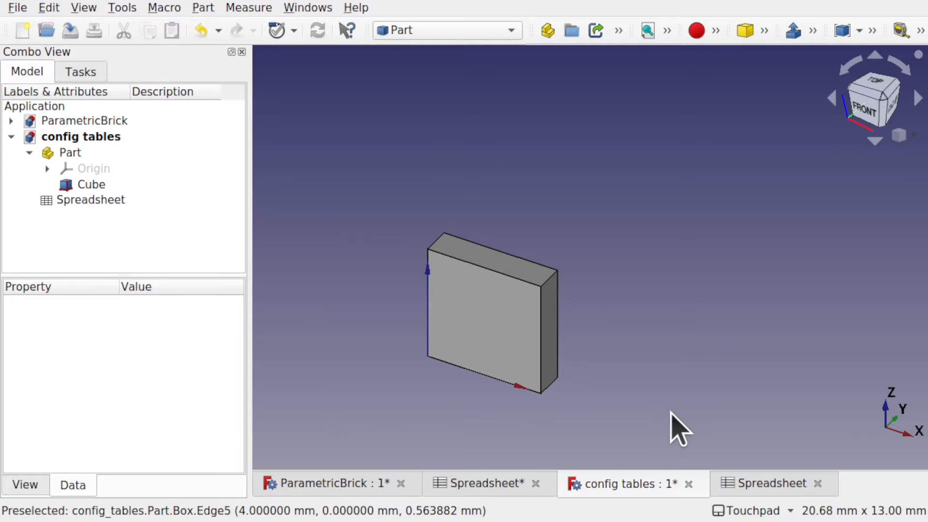
# - Set the Brick Sizes parameter of the Part in the ParametricBrick document to 2x3
pyautogui.click(335, 485)
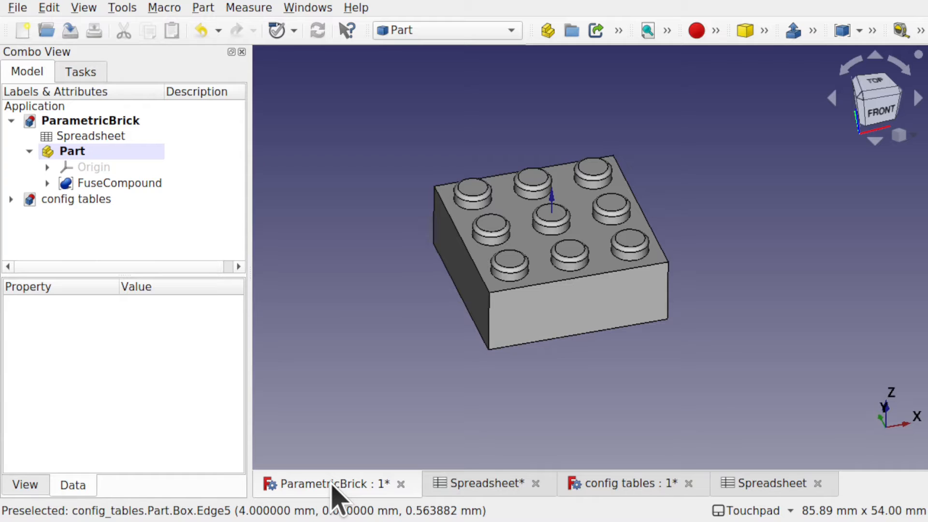
pyautogui.click(79, 152)
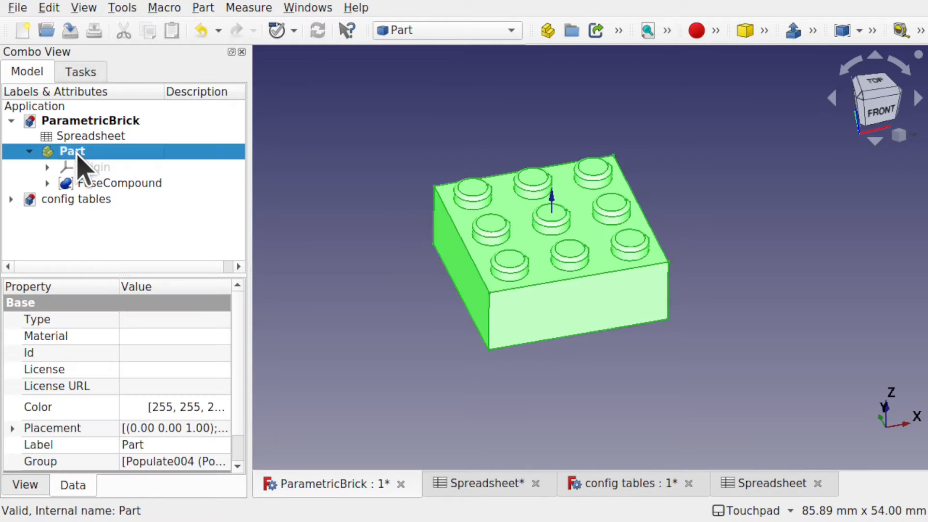
pyautogui.scroll(-2, 247, 420)
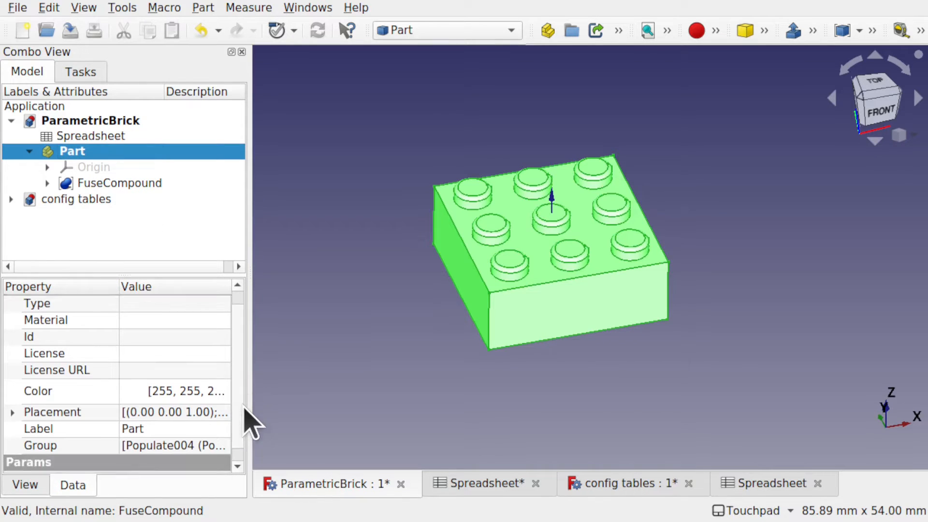
pyautogui.click(156, 469)
pyautogui.click(156, 469)
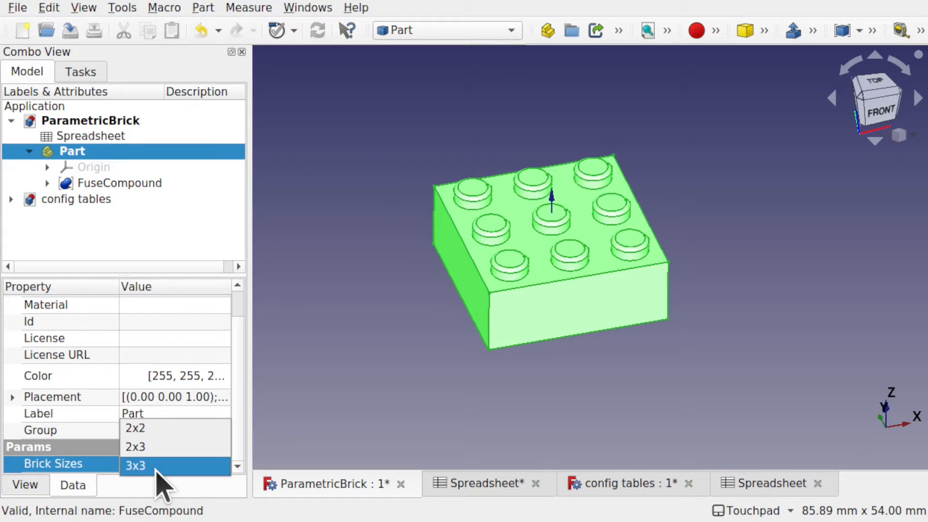
pyautogui.click(149, 450)
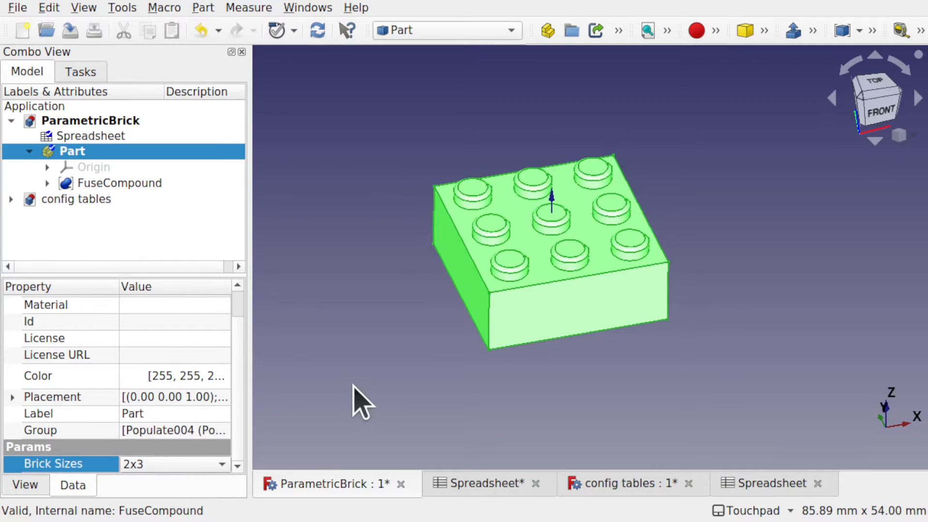
pyautogui.click(353, 399)
# - Change the brick Part's Brick Sizes parameter to 2x2
pyautogui.click(82, 152)
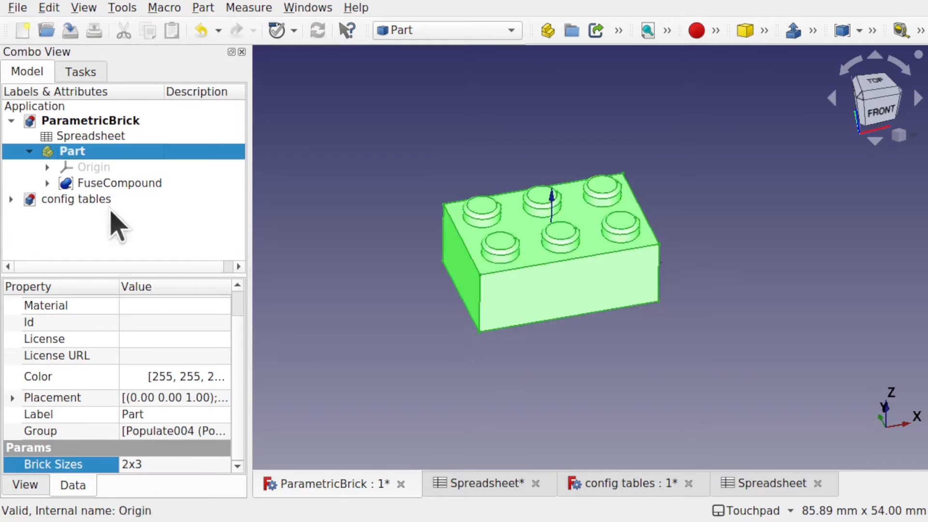
pyautogui.click(160, 461)
pyautogui.click(160, 465)
pyautogui.click(151, 443)
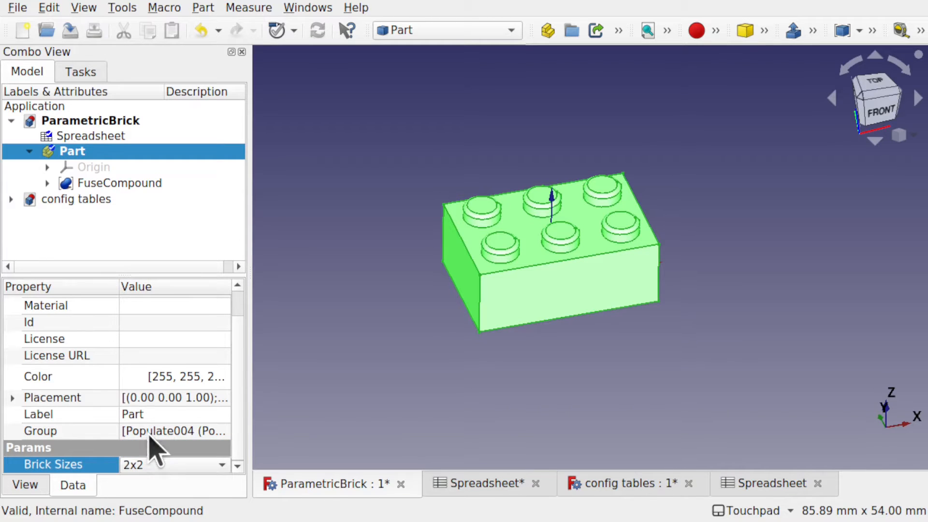
pyautogui.click(160, 355)
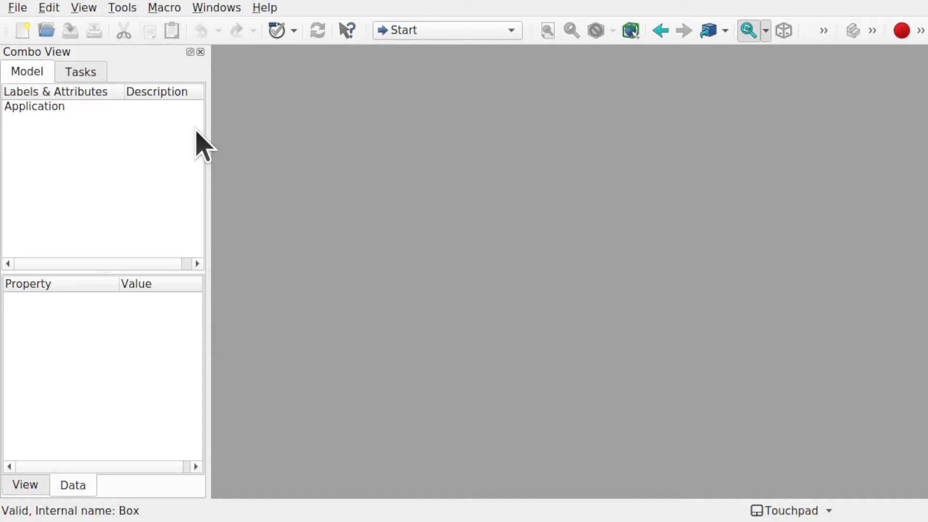
# - Create a new empty document and add a cube solid to it in the Part workbench
pyautogui.click(22, 30)
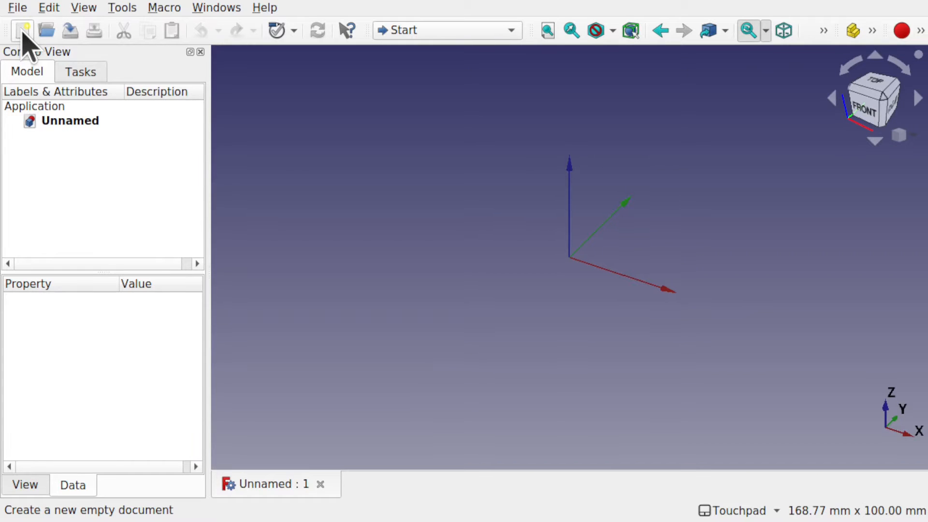
pyautogui.click(451, 34)
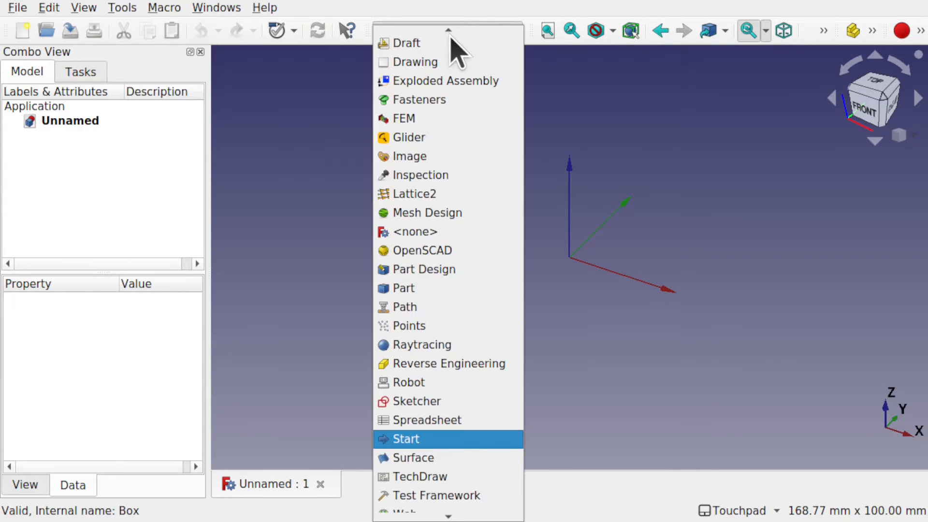
pyautogui.click(437, 288)
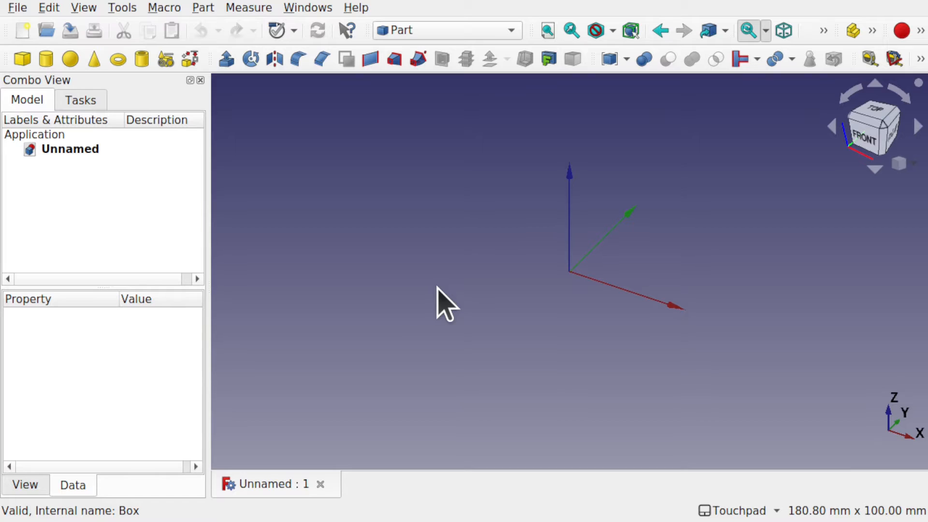
pyautogui.click(21, 62)
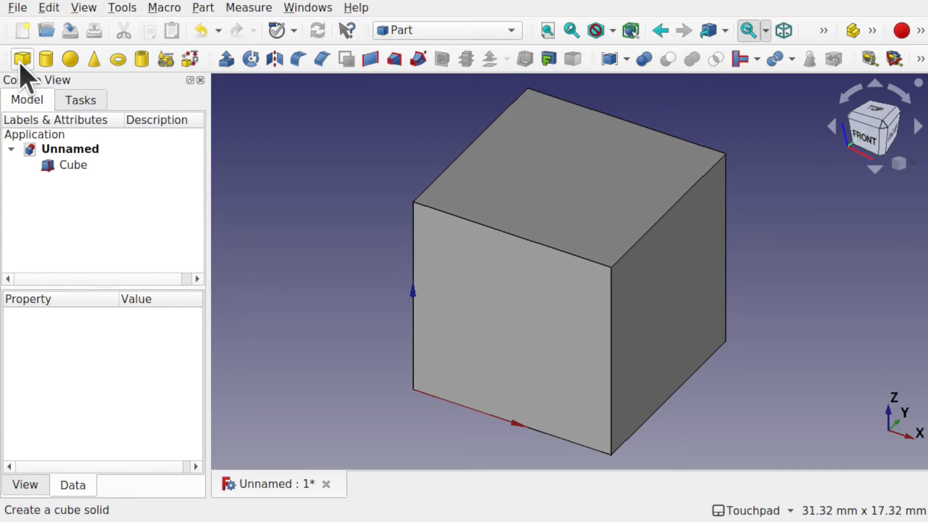
# - Switch to the Spreadsheet workbench and set the cube's length to 30 mm
pyautogui.click(411, 34)
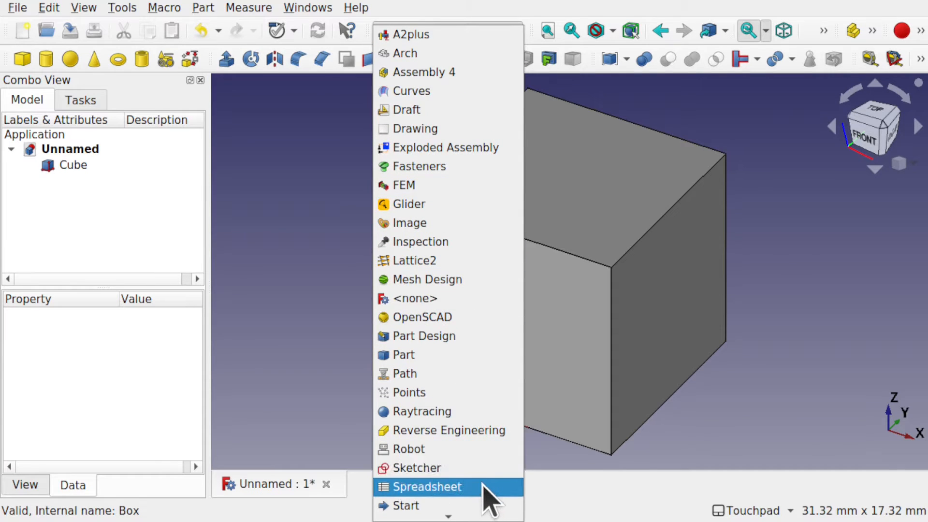
pyautogui.click(485, 488)
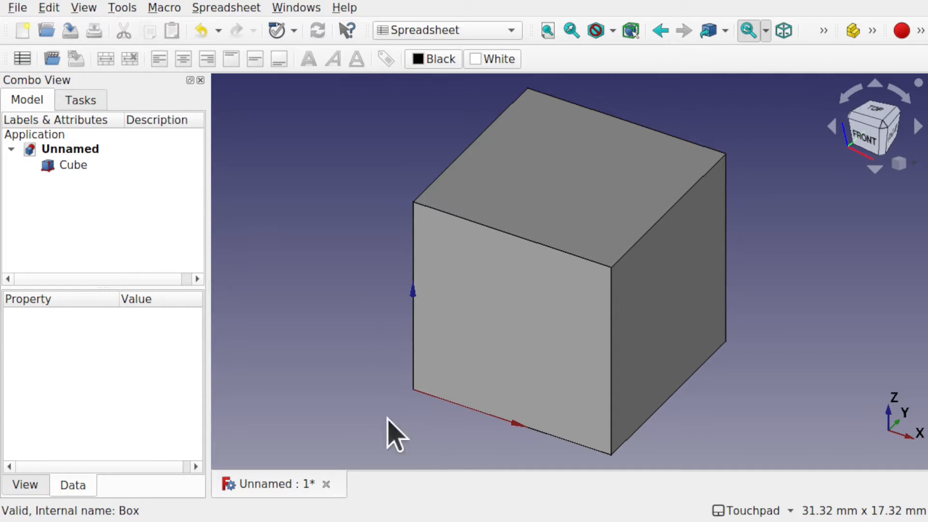
pyautogui.click(68, 165)
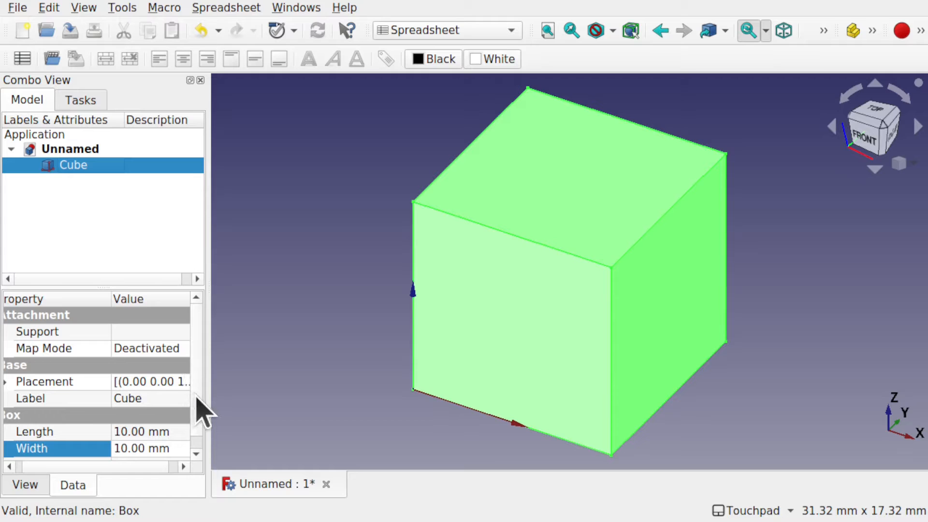
pyautogui.scroll(-1, 201, 411)
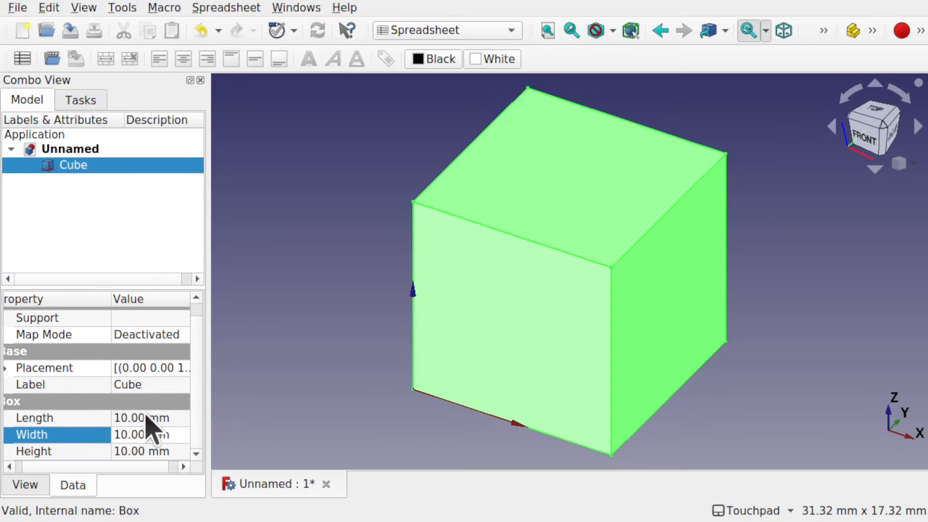
pyautogui.click(130, 418)
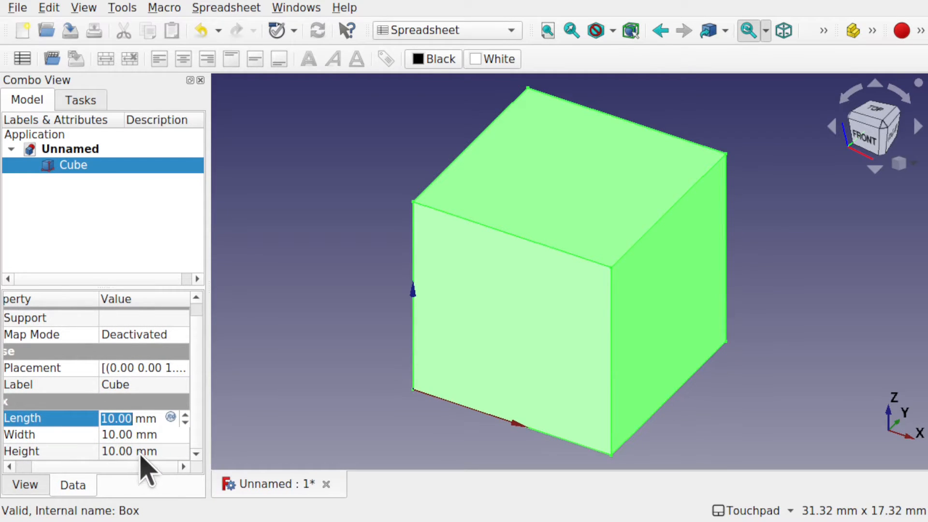
pyautogui.write('30')
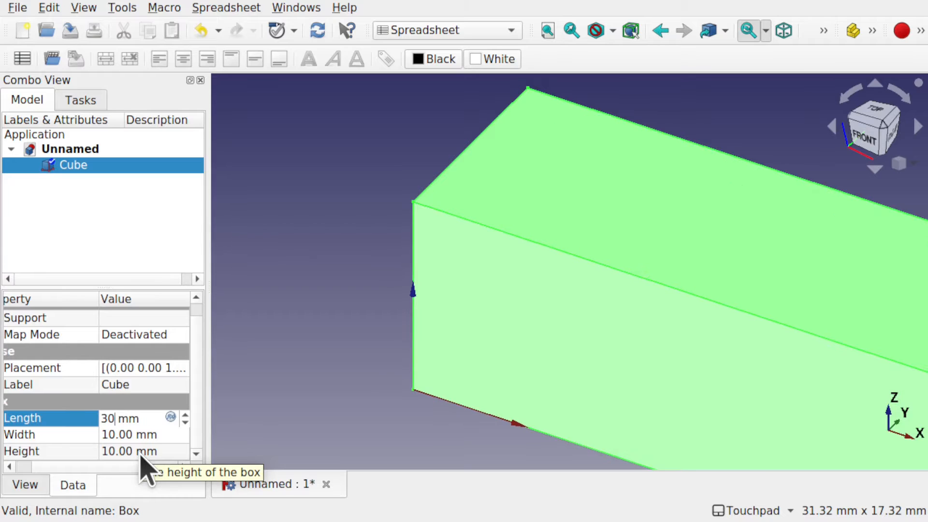
pyautogui.press('Tab')
# - Set both the width and the height of the cube to 30 mm
pyautogui.click(107, 436)
pyautogui.write('30')
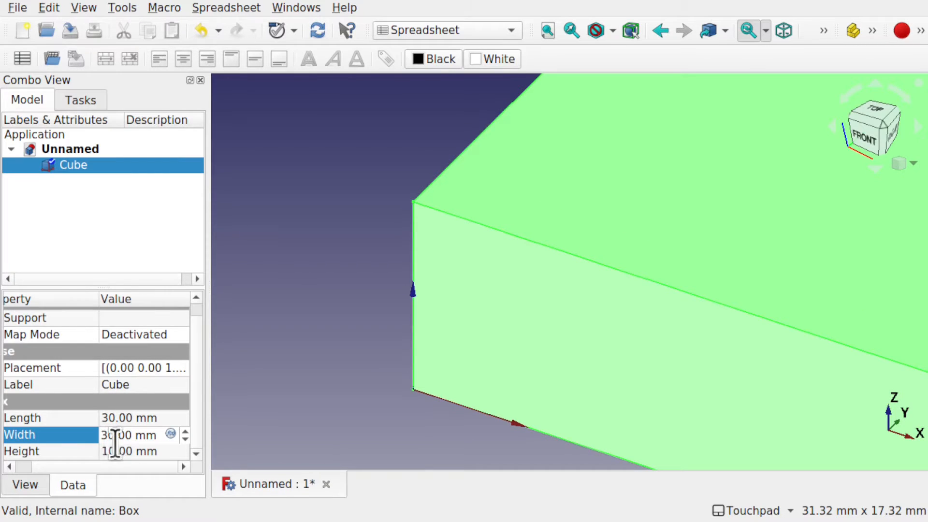
pyautogui.press('Tab')
pyautogui.click(112, 452)
pyautogui.press('BackSpace')
pyautogui.press('BackSpace')
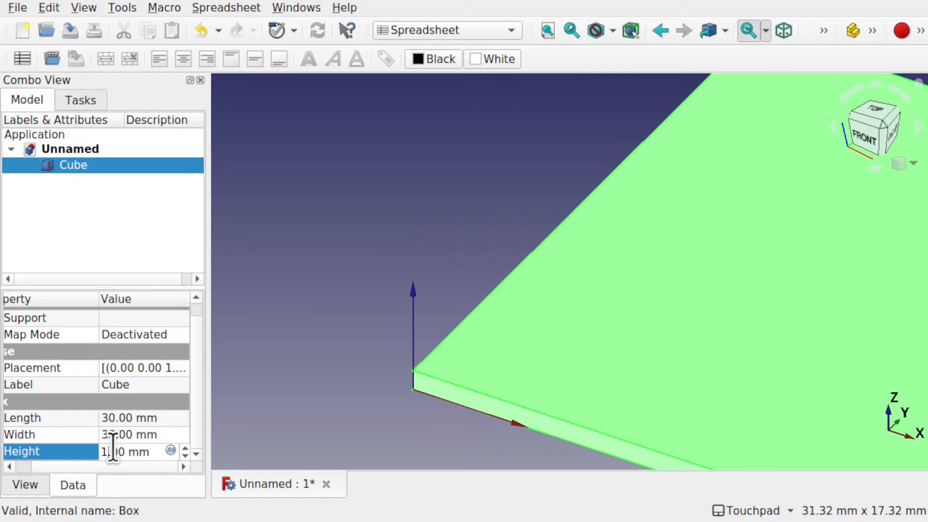
pyautogui.write('30')
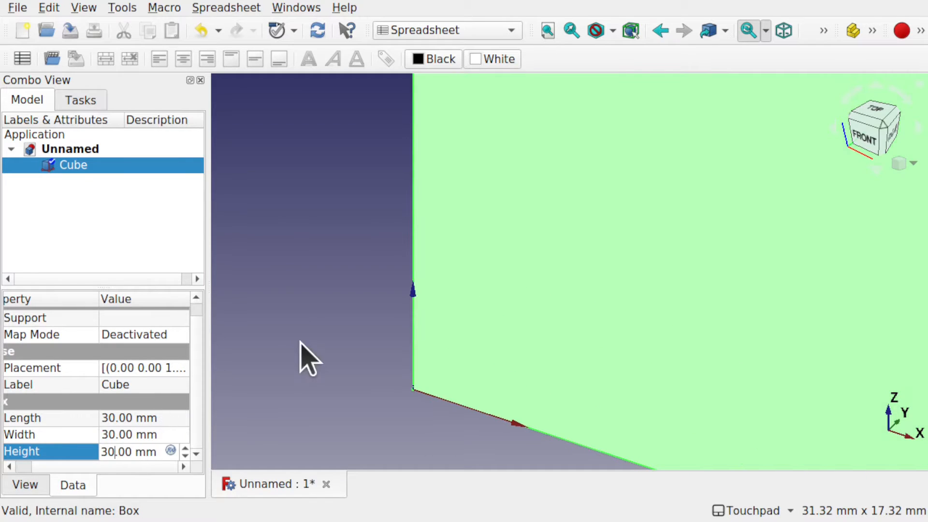
pyautogui.click(304, 332)
pyautogui.scroll(-6, 304, 332)
pyautogui.scroll(-1, 305, 332)
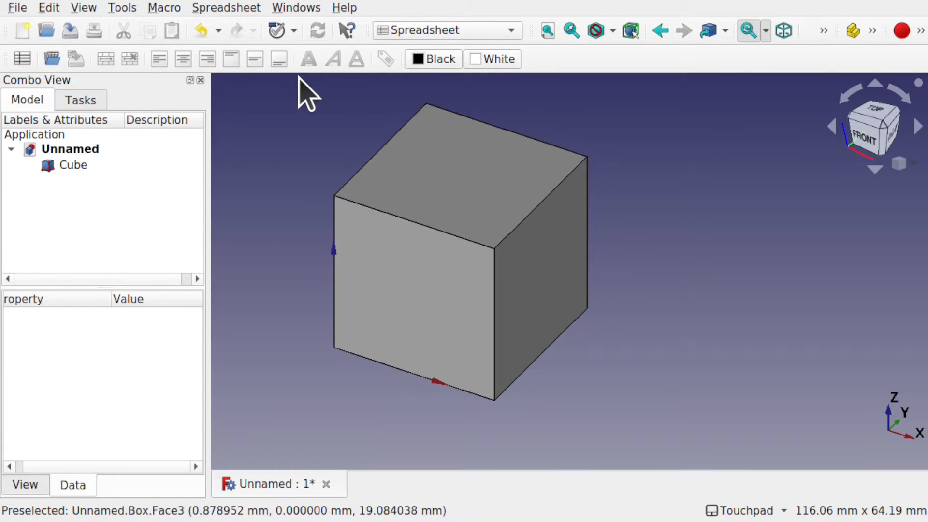
# - Create a spreadsheet and enter the headings Height, Width and Length in cells B1, C1 and D1
pyautogui.click(22, 59)
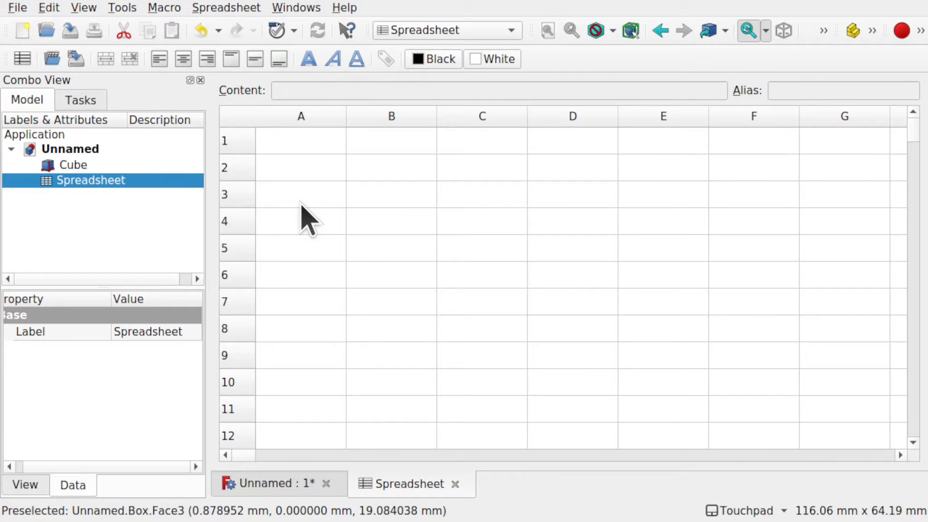
pyautogui.click(402, 147)
pyautogui.doubleClick(400, 149)
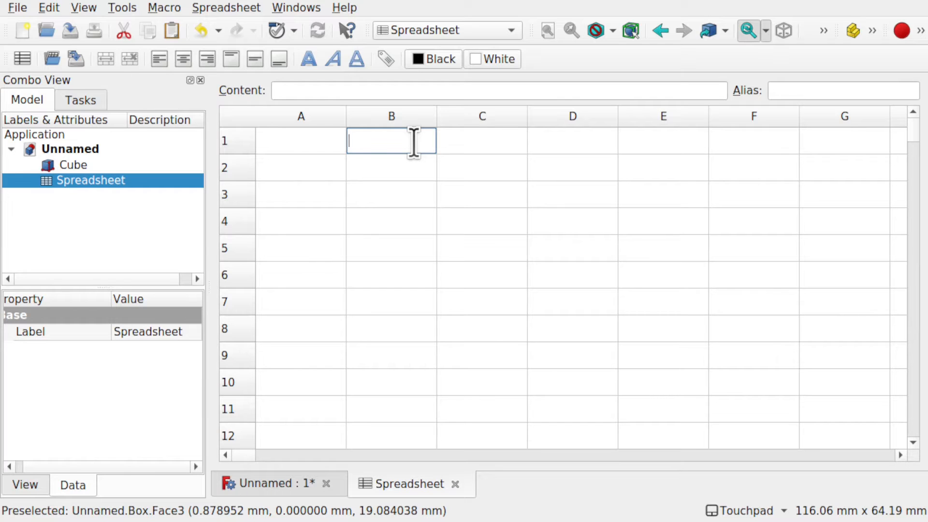
pyautogui.write('Height')
pyautogui.doubleClick(479, 140)
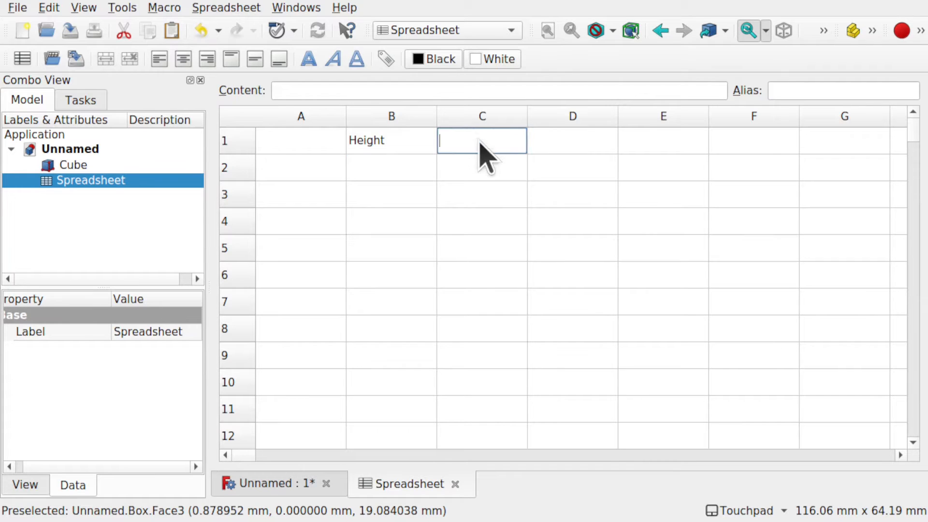
pyautogui.write('Width')
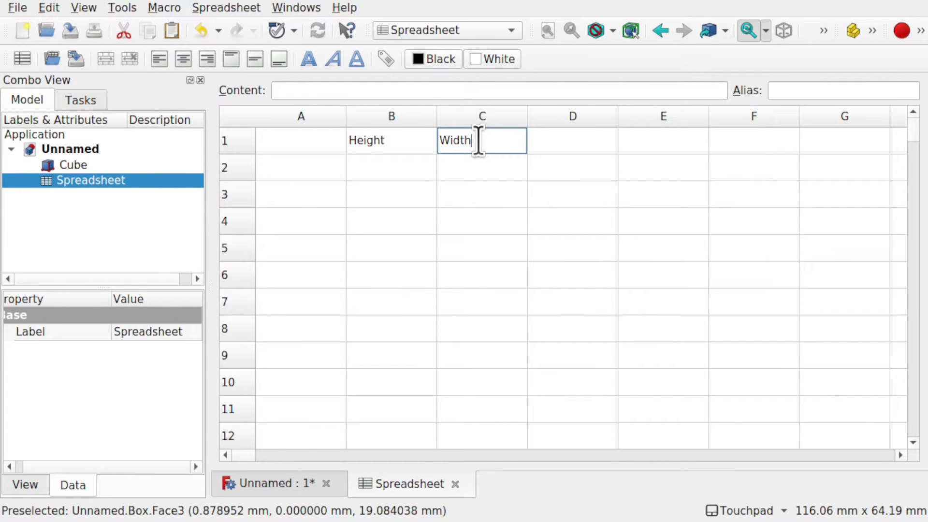
pyautogui.click(586, 146)
pyautogui.click(586, 145)
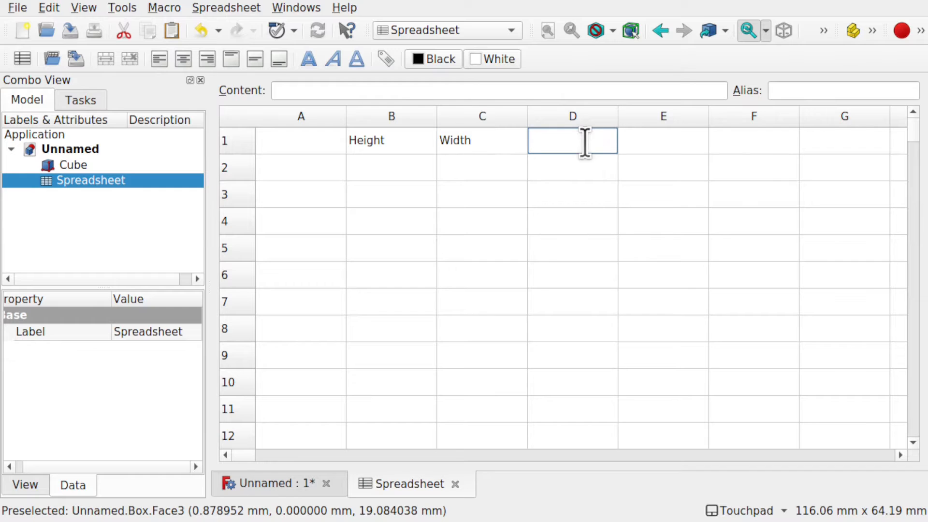
pyautogui.write('Length')
pyautogui.click(376, 170)
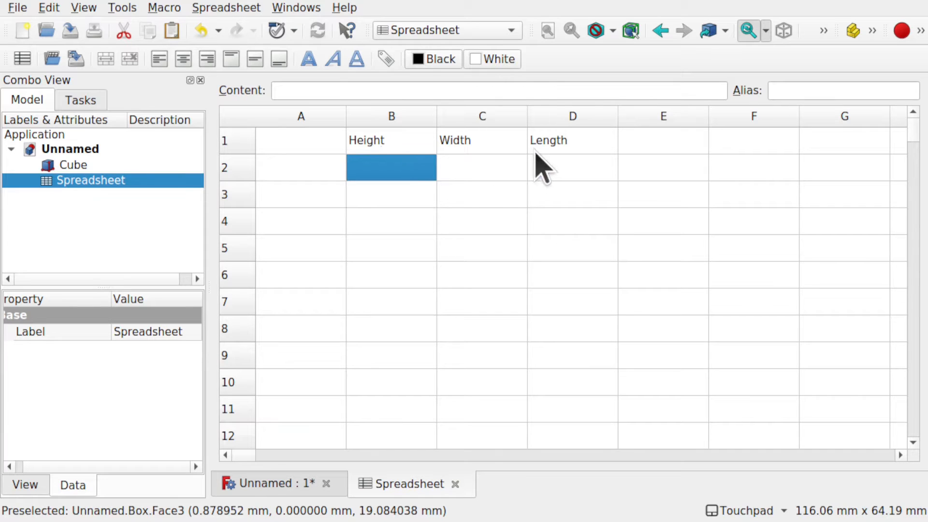
# - Enter the value 10 in cells B2, C2 and D2 beneath the Height, Width and Length headings
pyautogui.doubleClick(394, 170)
pyautogui.write('10')
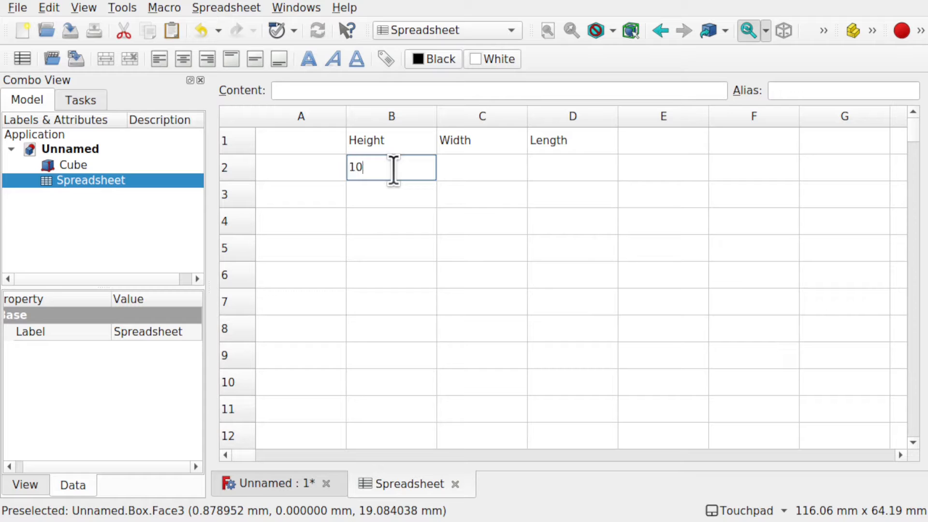
pyautogui.click(466, 175)
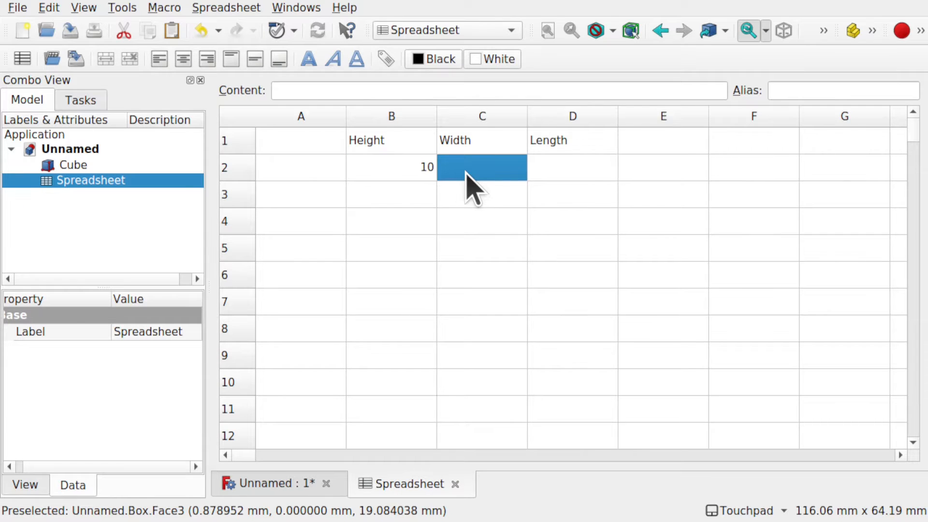
pyautogui.doubleClick(466, 170)
pyautogui.write('10')
pyautogui.click(565, 170)
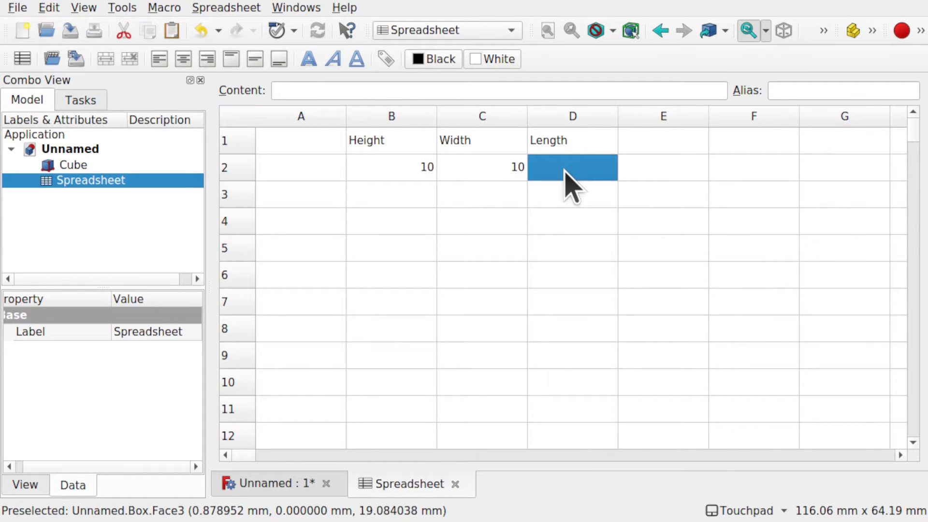
pyautogui.doubleClick(565, 170)
pyautogui.write('10')
pyautogui.press('Return')
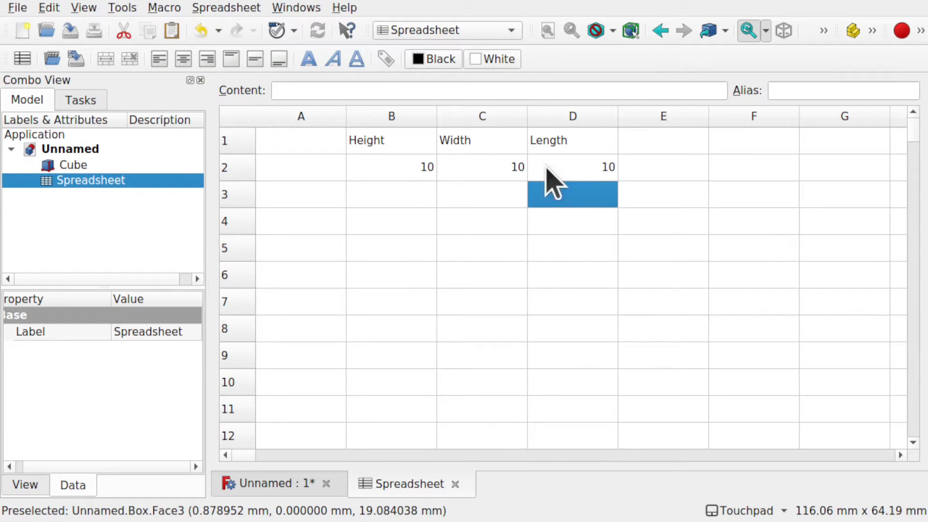
# - Assign the aliases Height, Width and Length to cells B2, C2 and D2 respectively
pyautogui.click(388, 167)
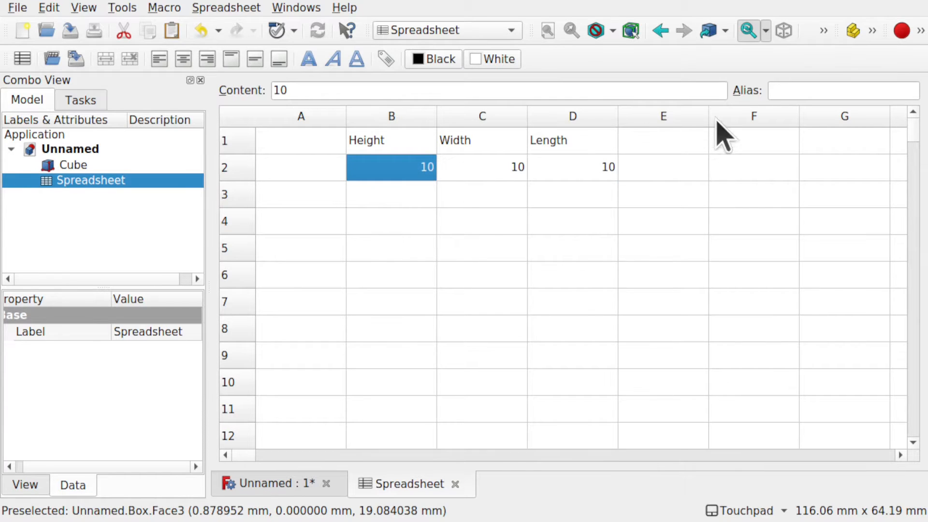
pyautogui.click(810, 86)
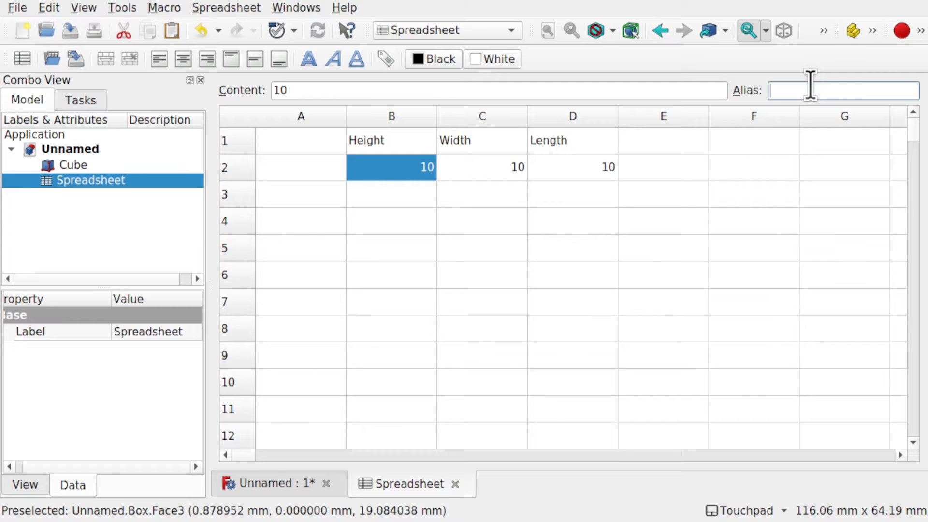
pyautogui.write('Height')
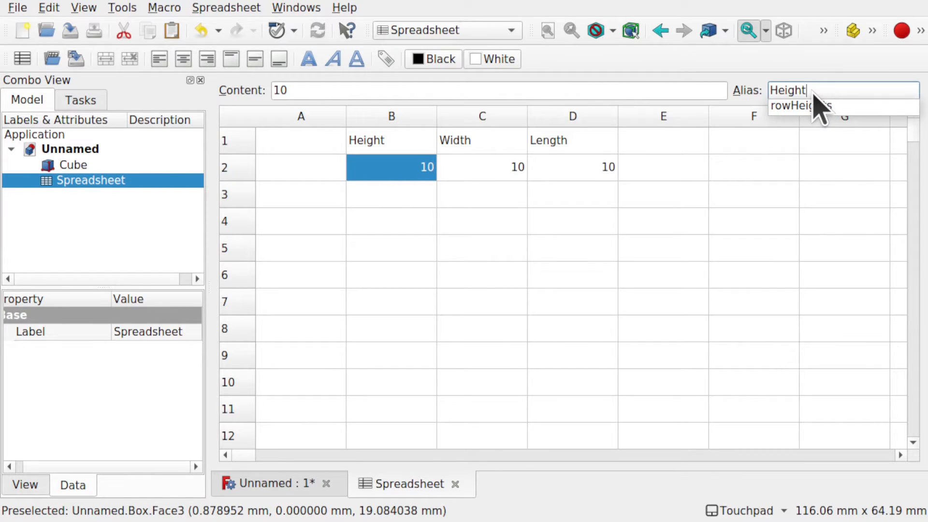
pyautogui.press('Return')
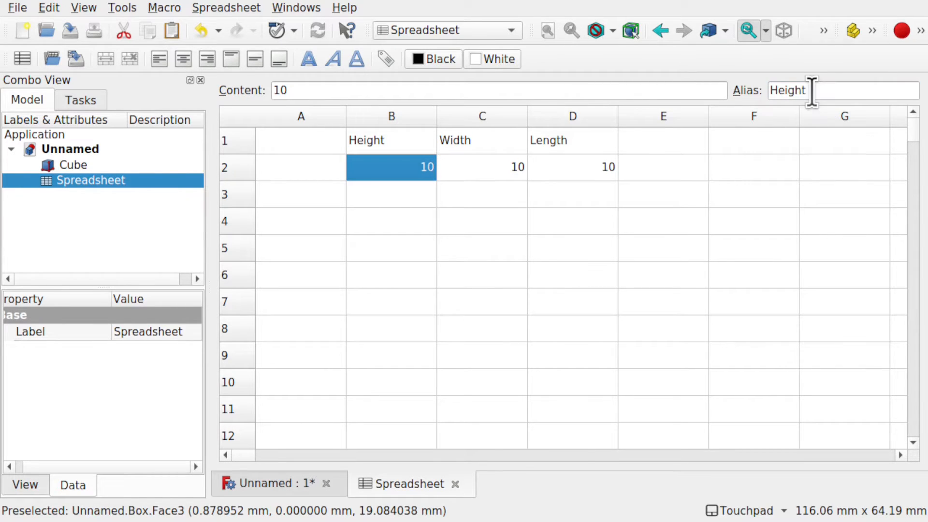
pyautogui.click(491, 178)
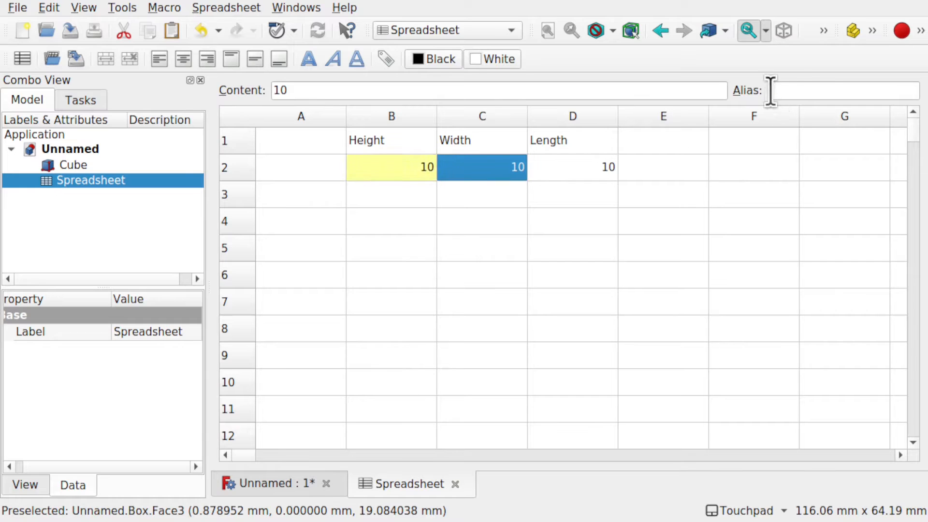
pyautogui.click(803, 90)
pyautogui.write('idth')
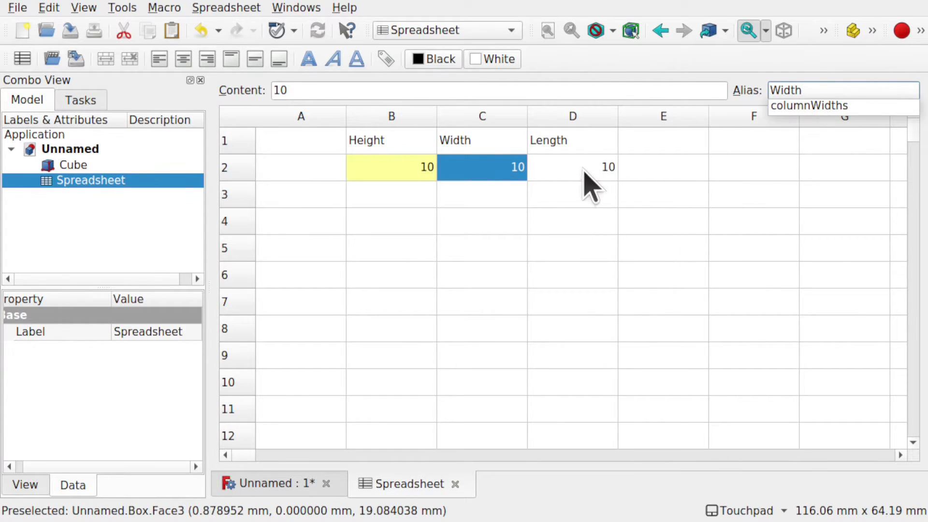
pyautogui.press('Return')
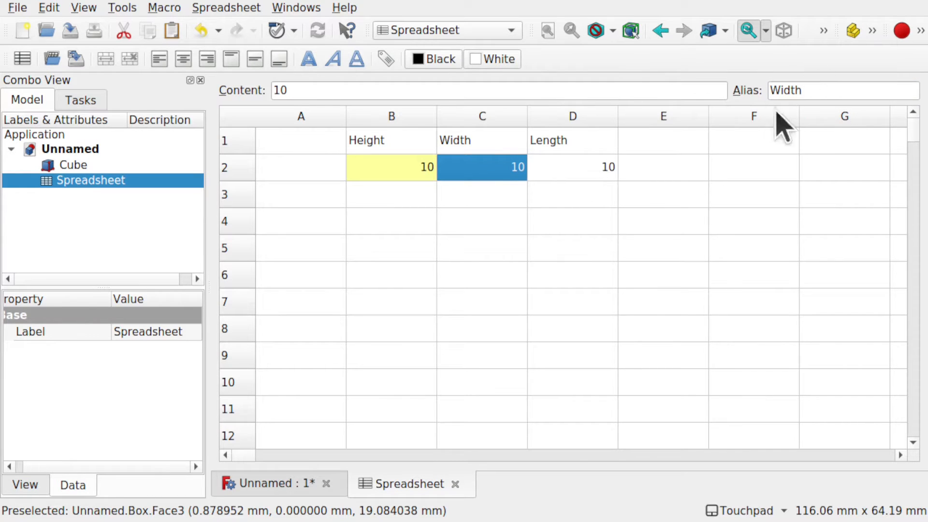
pyautogui.click(574, 169)
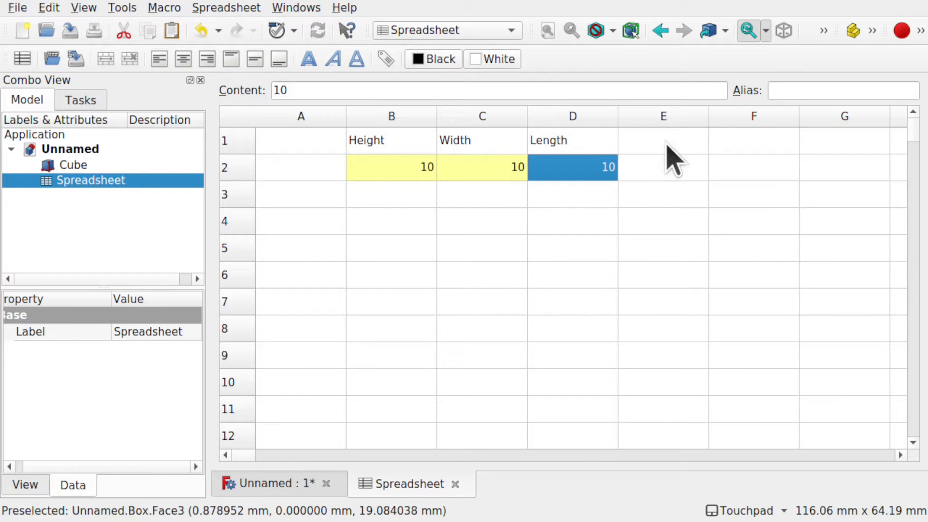
pyautogui.click(810, 91)
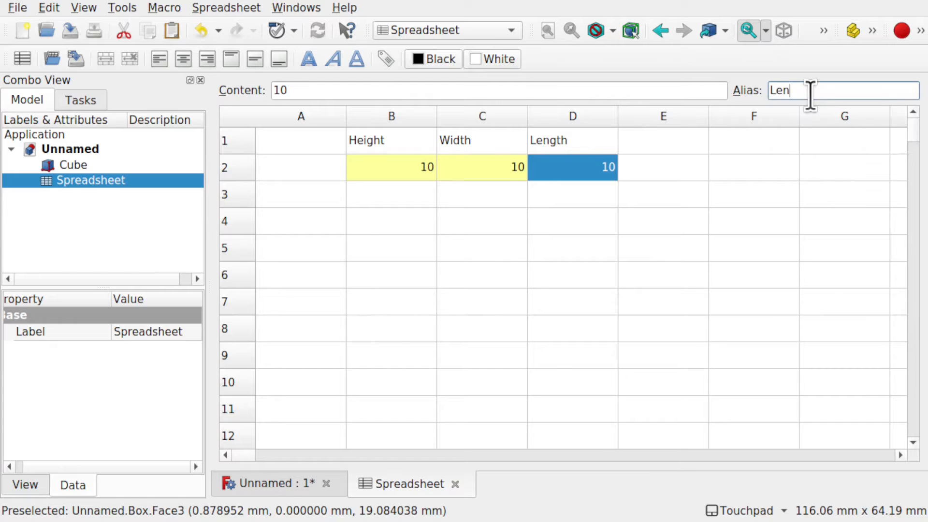
pyautogui.press('Return')
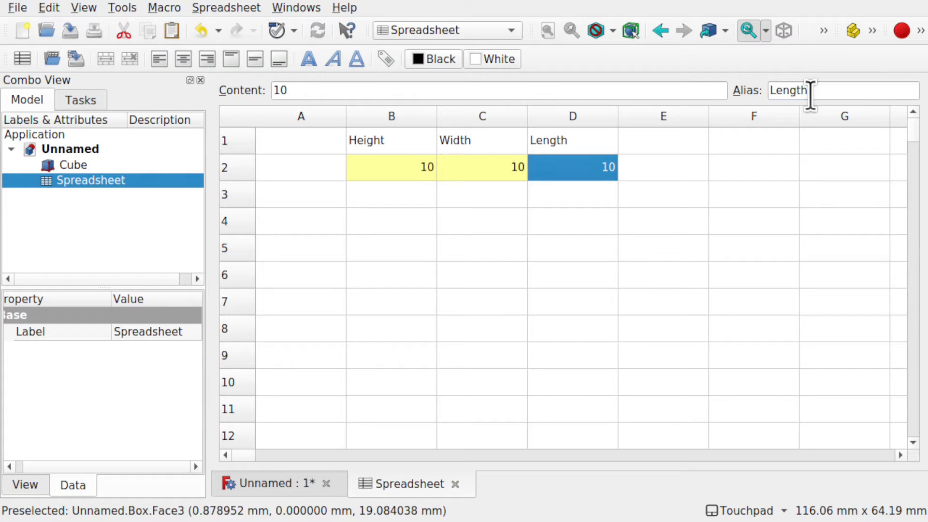
# - Examine the aliases of the value cells in row 2 and compare them with the empty cells around them
pyautogui.press('Down')
pyautogui.press('Left')
pyautogui.press('Left')
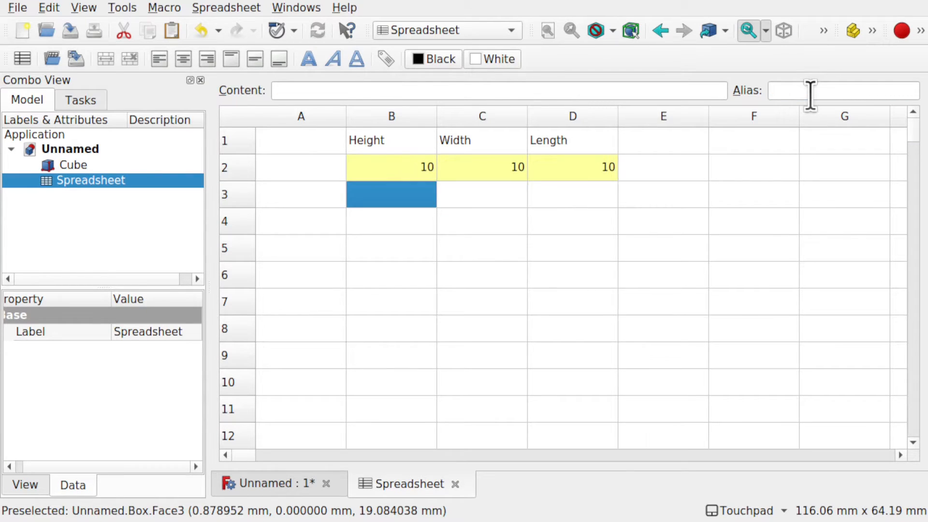
pyautogui.press('Right')
pyautogui.press('Right')
pyautogui.press('Left')
pyautogui.press('Left')
pyautogui.press('Up')
pyautogui.press('Right')
pyautogui.press('Right')
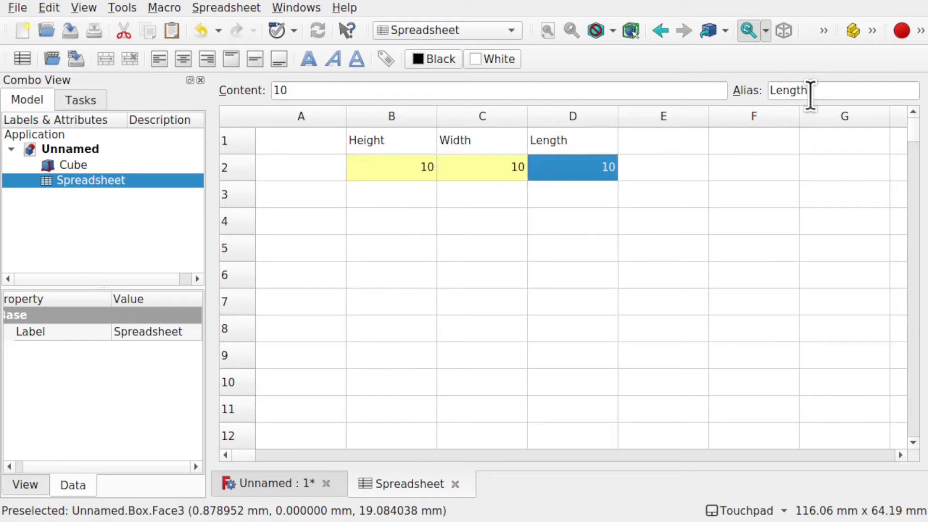
pyautogui.press('Left')
pyautogui.press('Left')
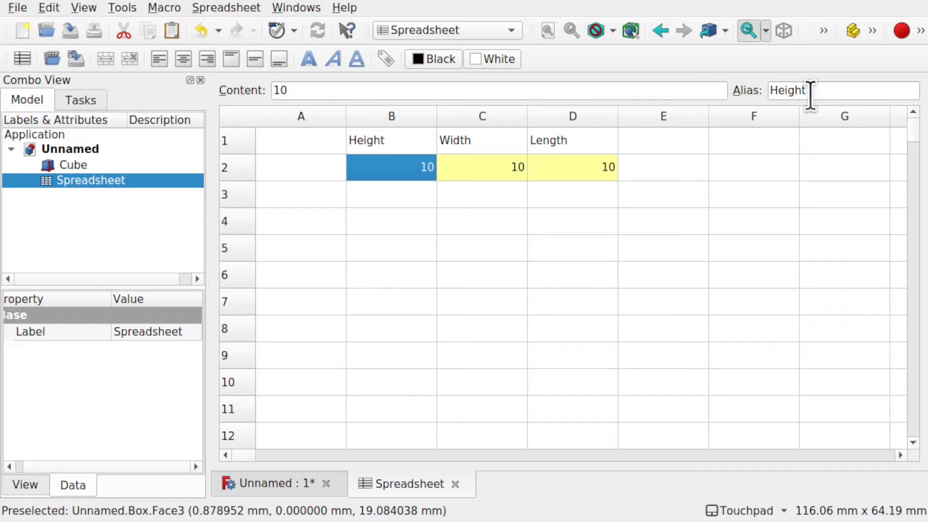
pyautogui.press('Left')
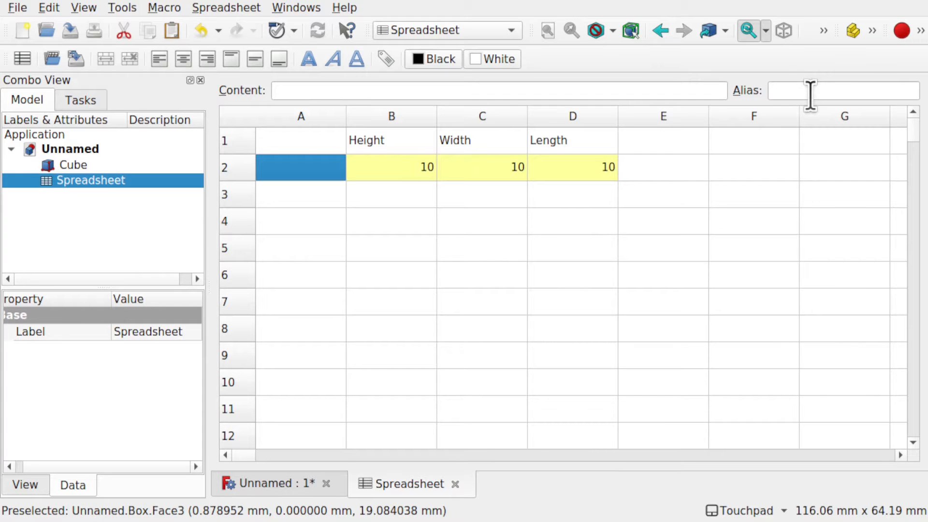
# - Link the cube's Length property to the spreadsheet with the expression Spreadsheet.Length
pyautogui.click(84, 164)
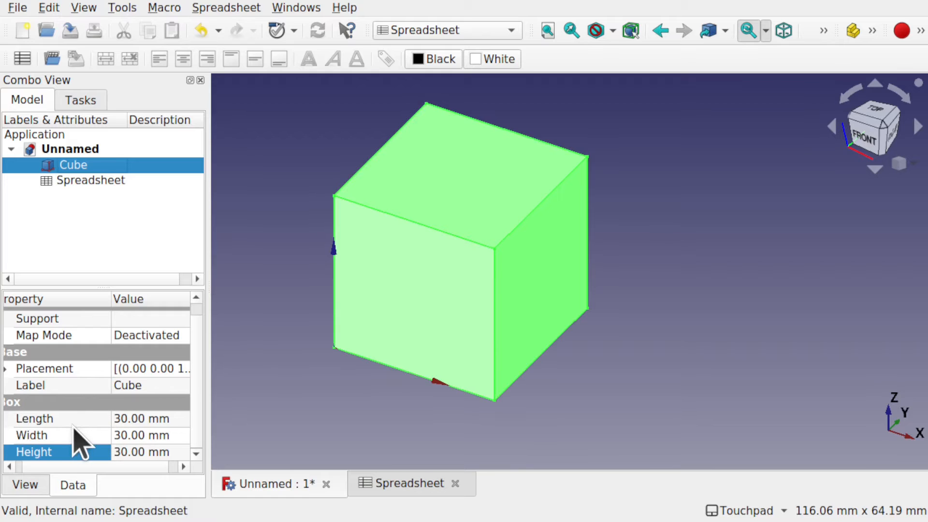
pyautogui.click(184, 419)
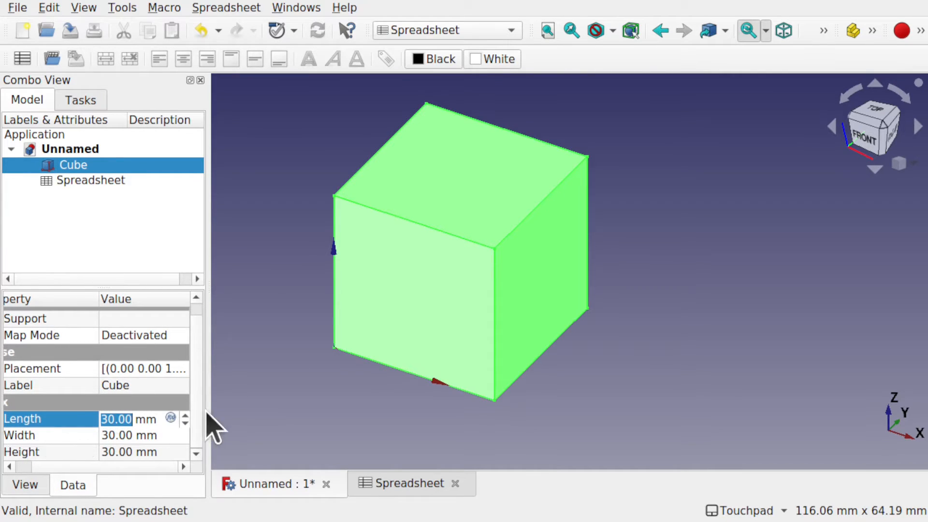
pyautogui.moveTo(208, 413); pyautogui.dragTo(383, 448)
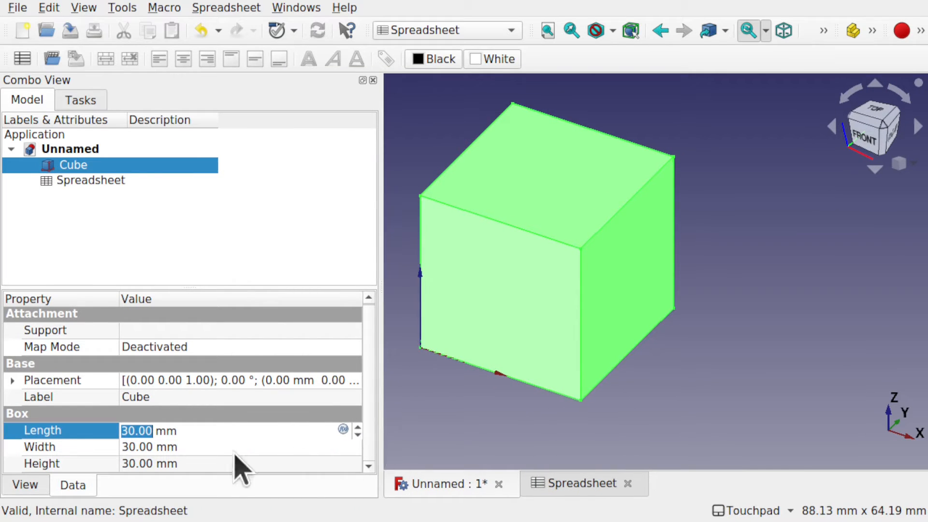
pyautogui.click(343, 429)
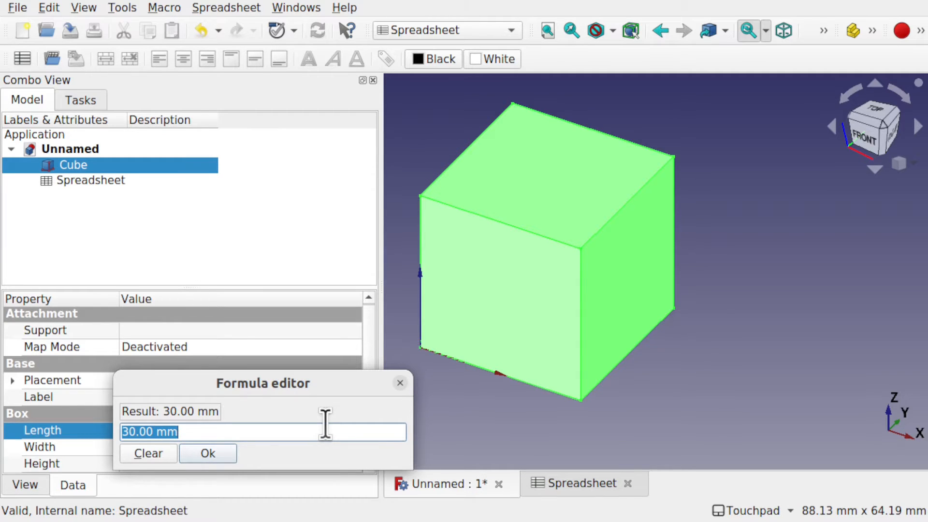
pyautogui.write('sp')
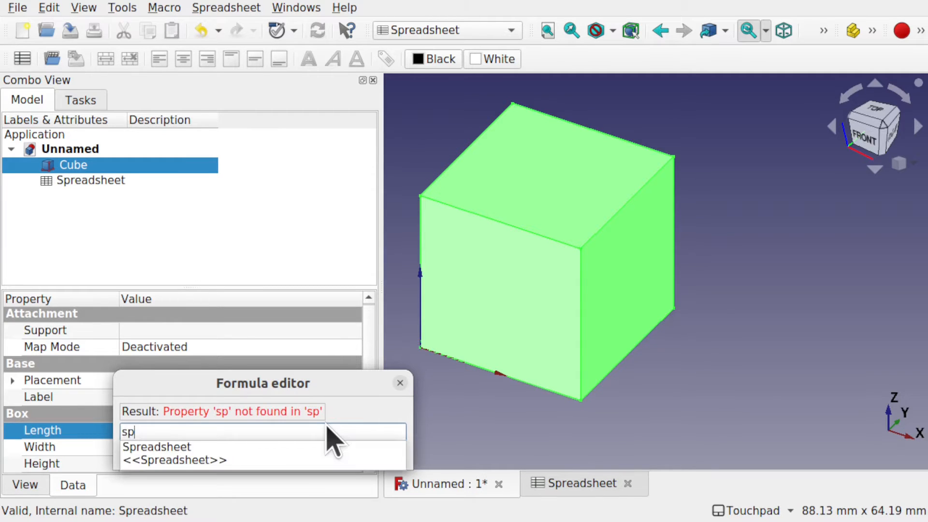
pyautogui.click(160, 449)
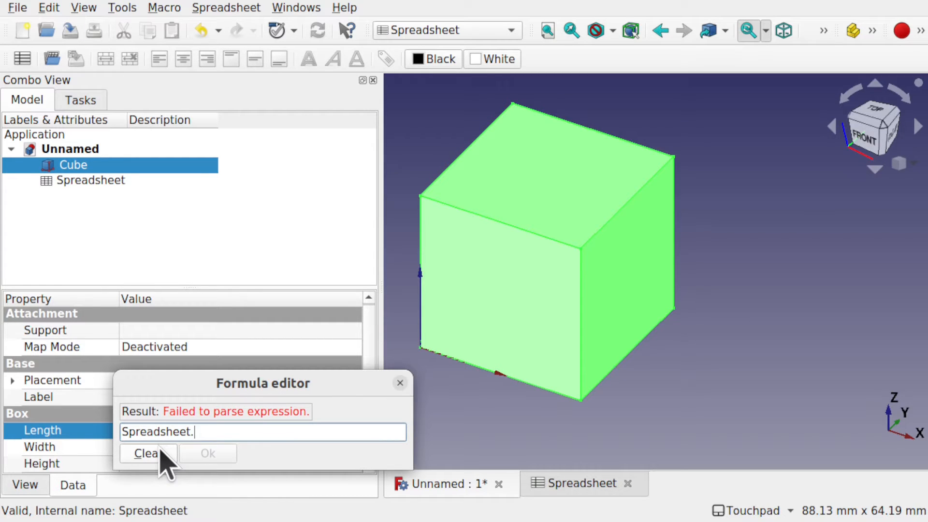
pyautogui.write('le')
pyautogui.click(160, 447)
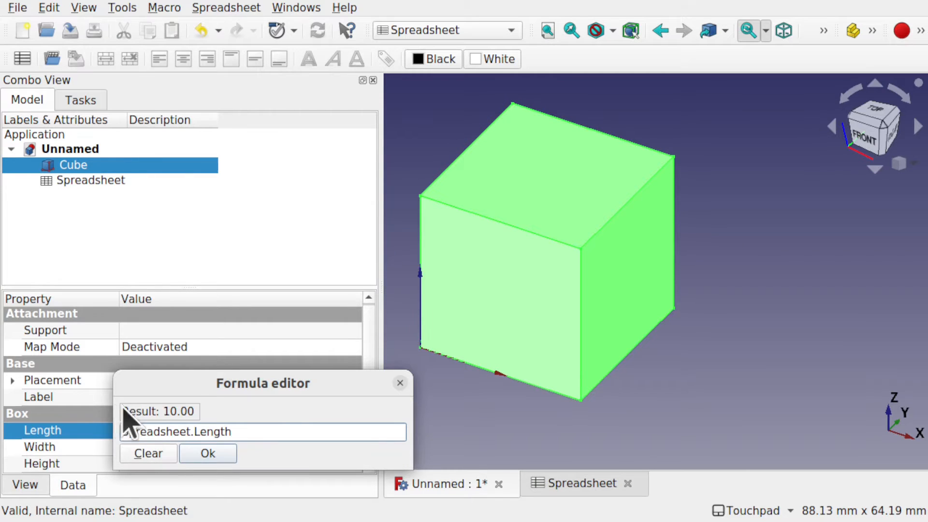
pyautogui.click(200, 453)
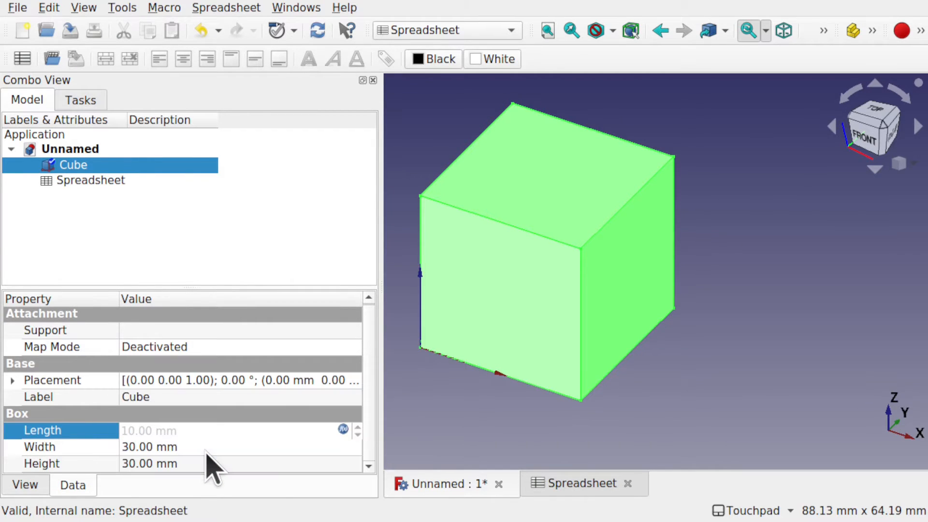
# - Link the cube's Width property to the spreadsheet with the expression Spreadsheet.Width
pyautogui.click(309, 447)
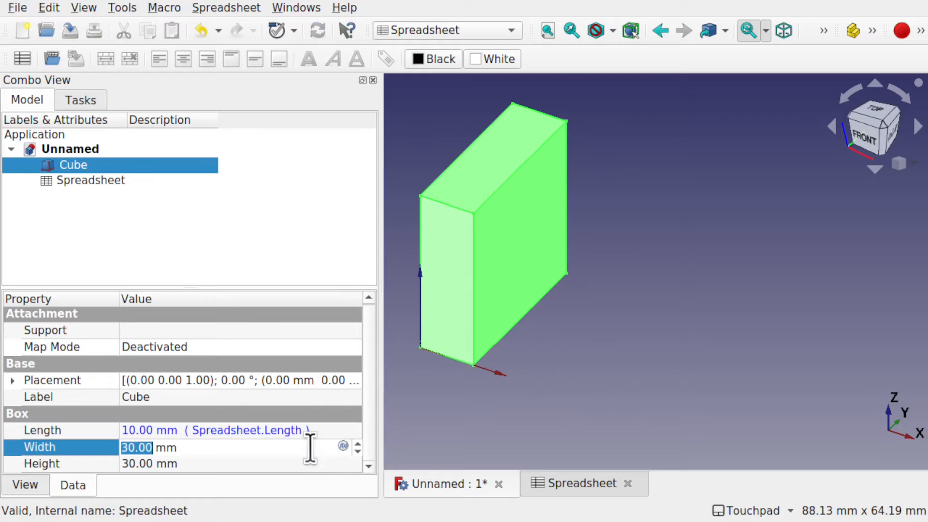
pyautogui.click(344, 445)
pyautogui.write('spre')
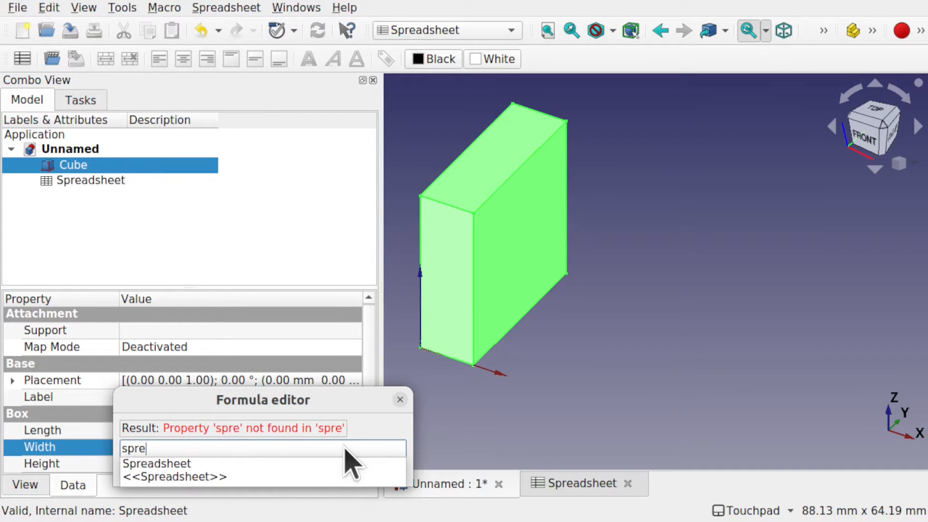
pyautogui.press('Down')
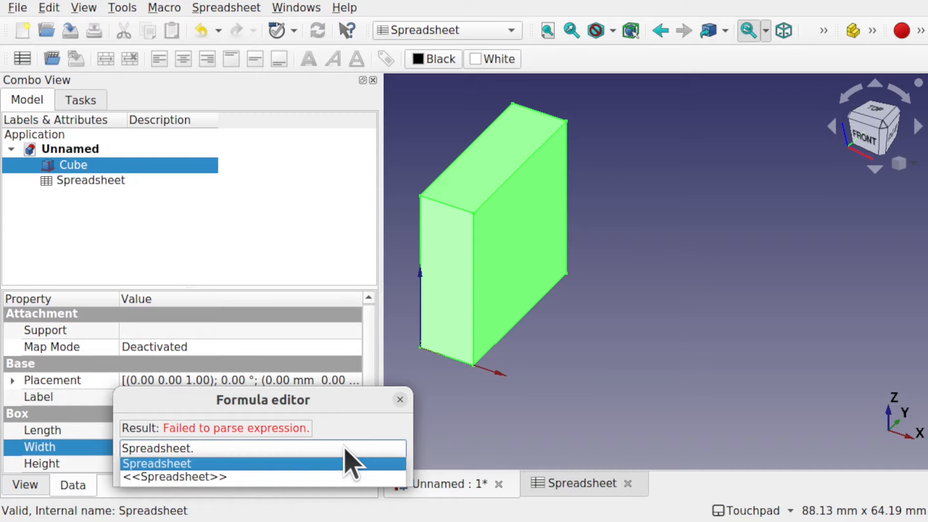
pyautogui.write('wi')
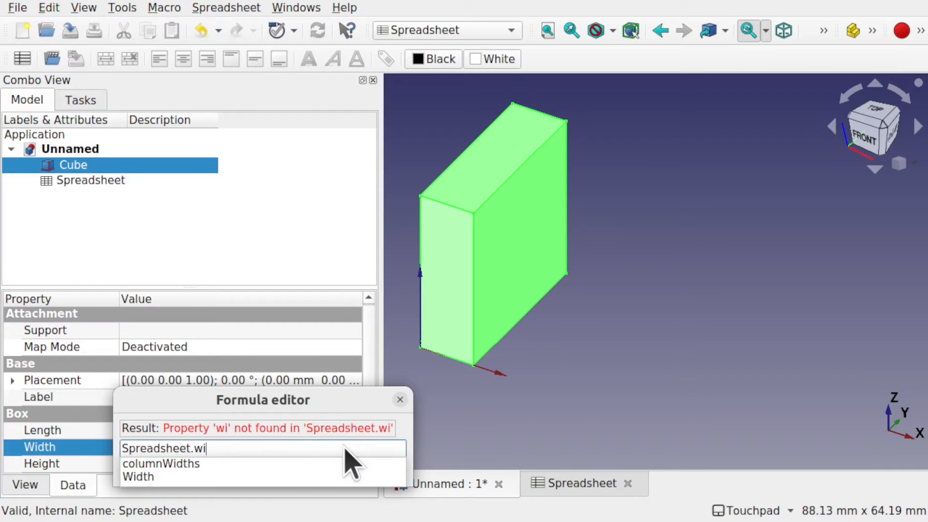
pyautogui.press('Down')
pyautogui.press('Down')
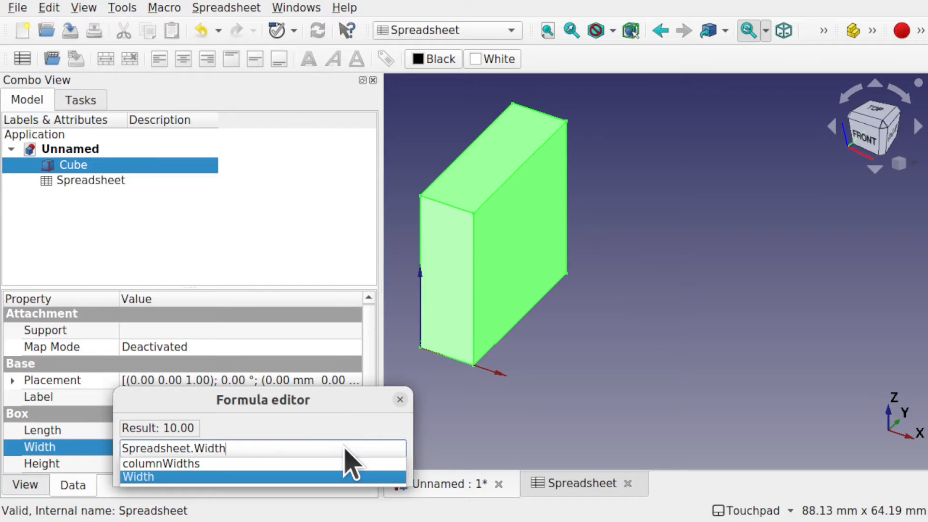
pyautogui.press('Return')
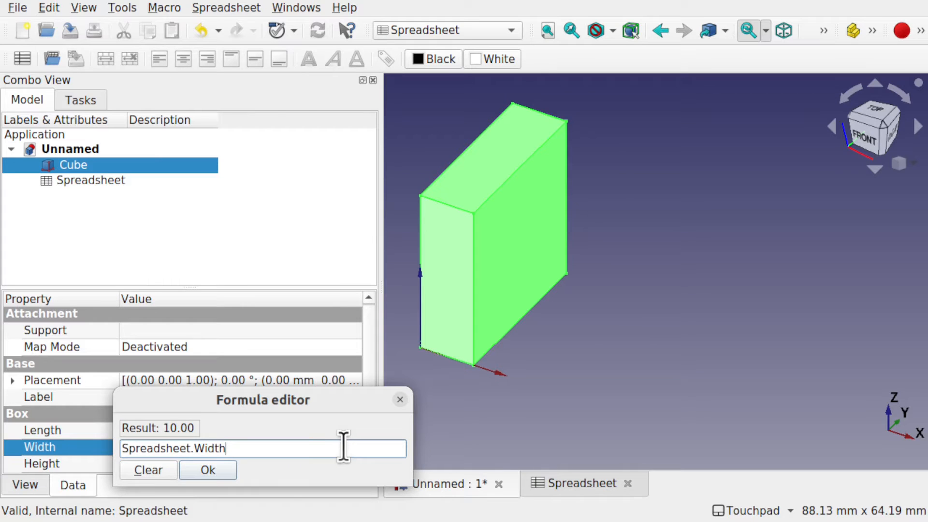
pyautogui.click(208, 470)
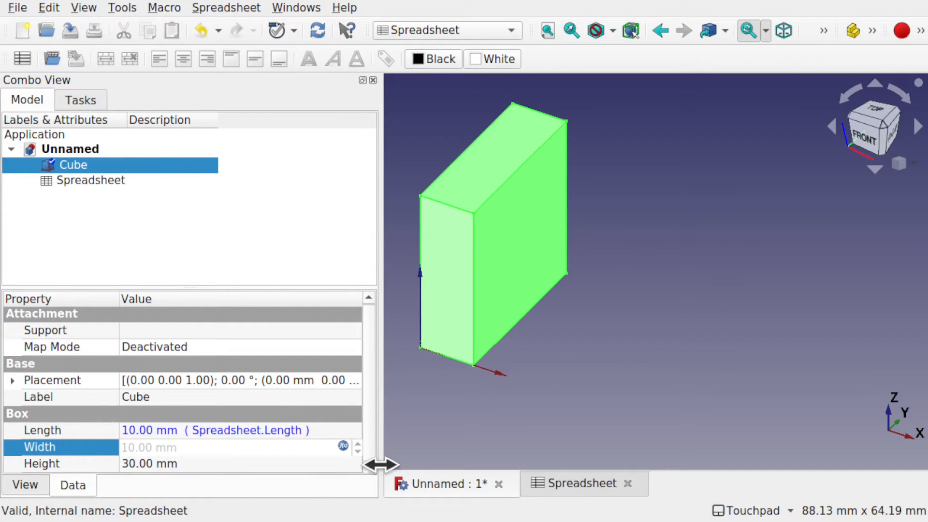
pyautogui.press('Return')
# - Link the cube's Height property to the spreadsheet with the expression Spreadsheet.Height
pyautogui.click(347, 463)
pyautogui.click(344, 464)
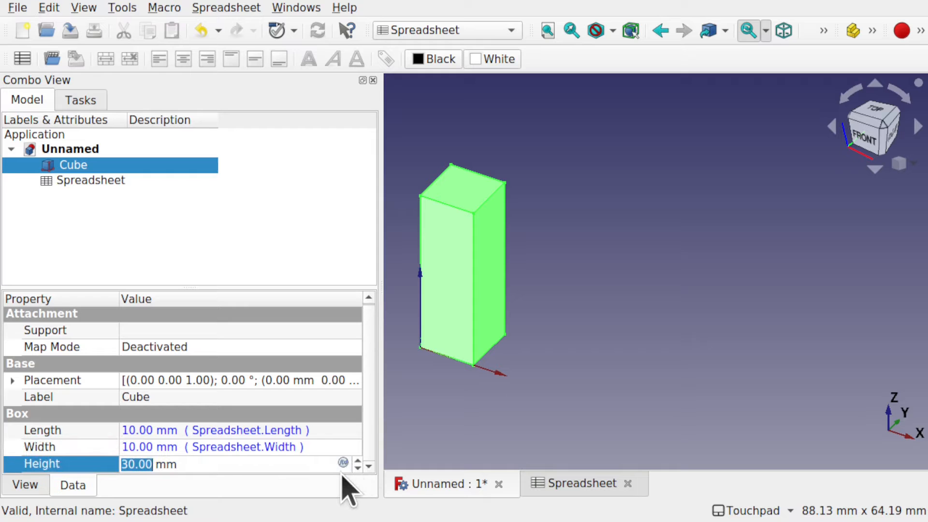
pyautogui.click(343, 463)
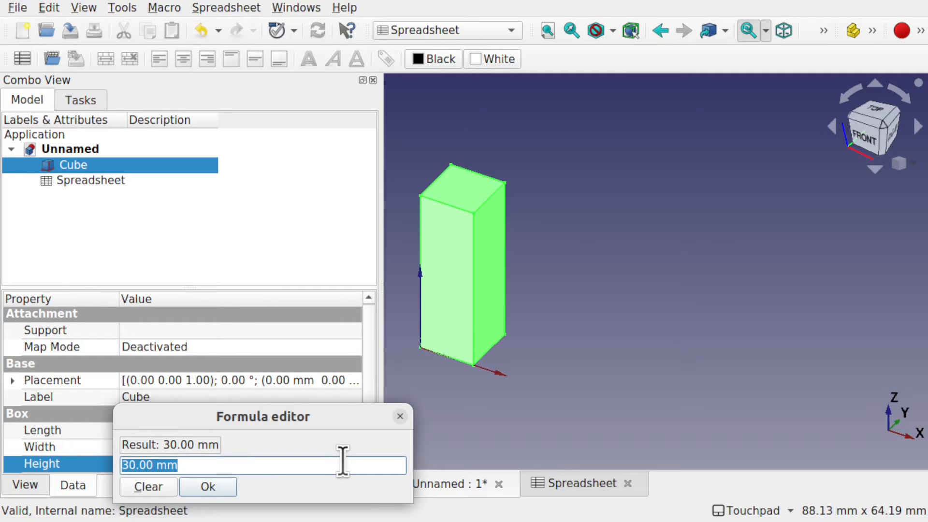
pyautogui.write('spe')
pyautogui.click(349, 480)
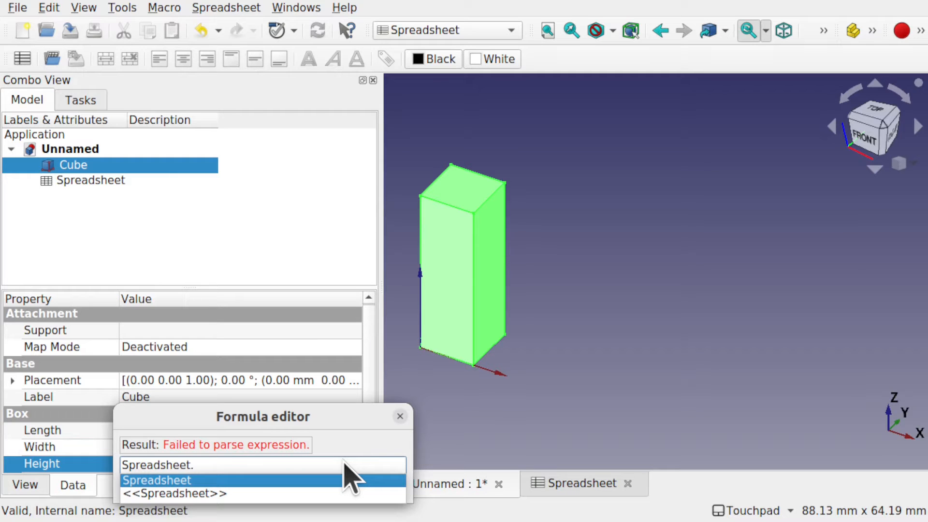
pyautogui.write('He')
pyautogui.press('Down')
pyautogui.press('Down')
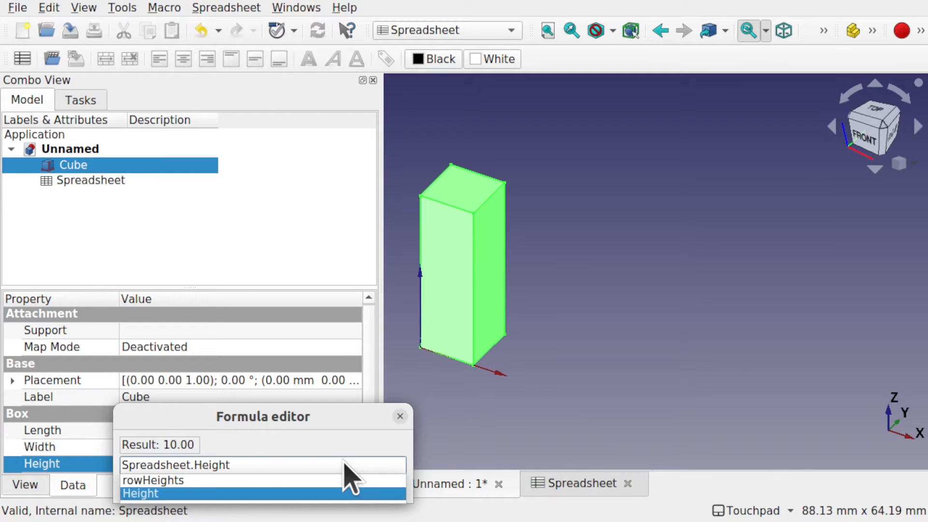
pyautogui.press('Return')
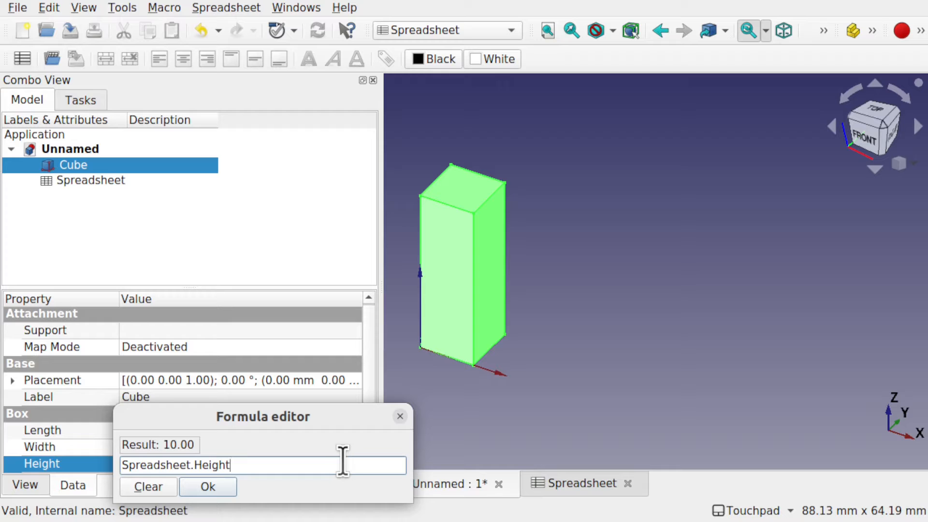
pyautogui.press('Return')
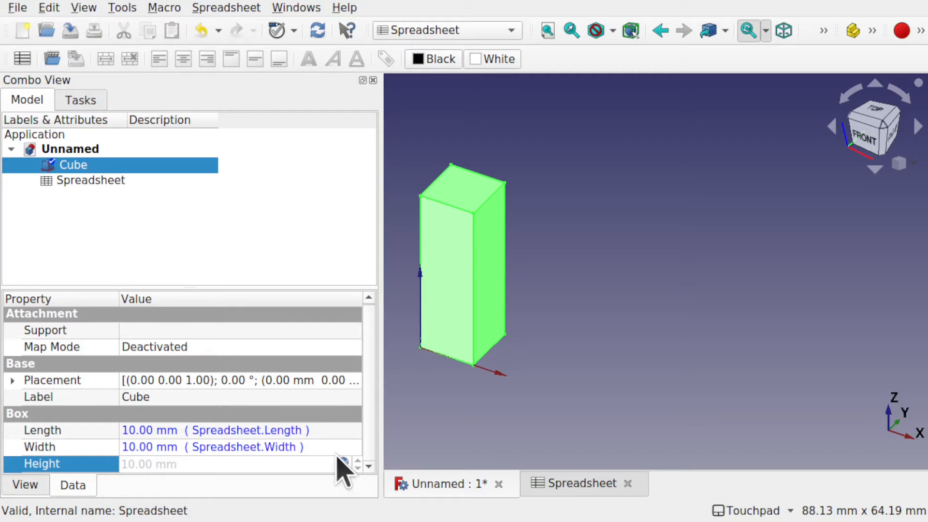
pyautogui.click(341, 454)
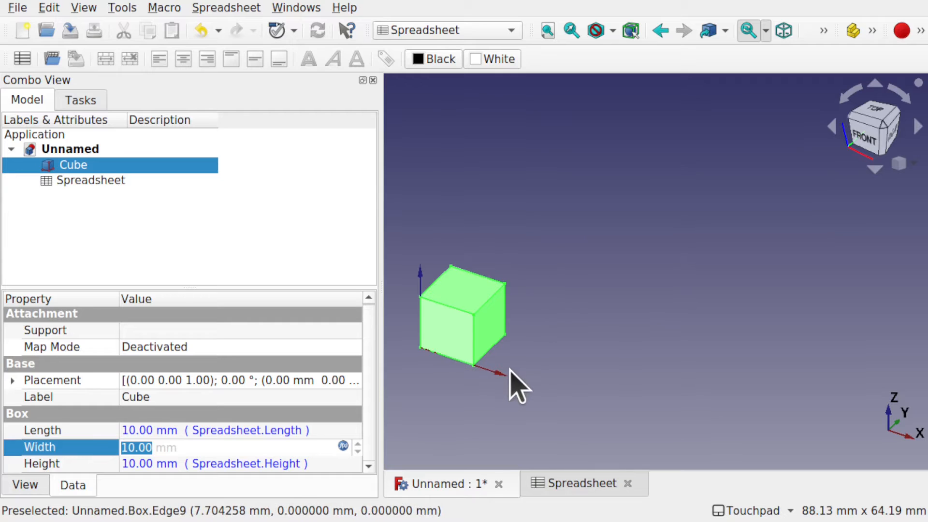
# - Examine the cube up close together with its spreadsheet-linked Length, Width and Height properties
pyautogui.scroll(5, 456, 326)
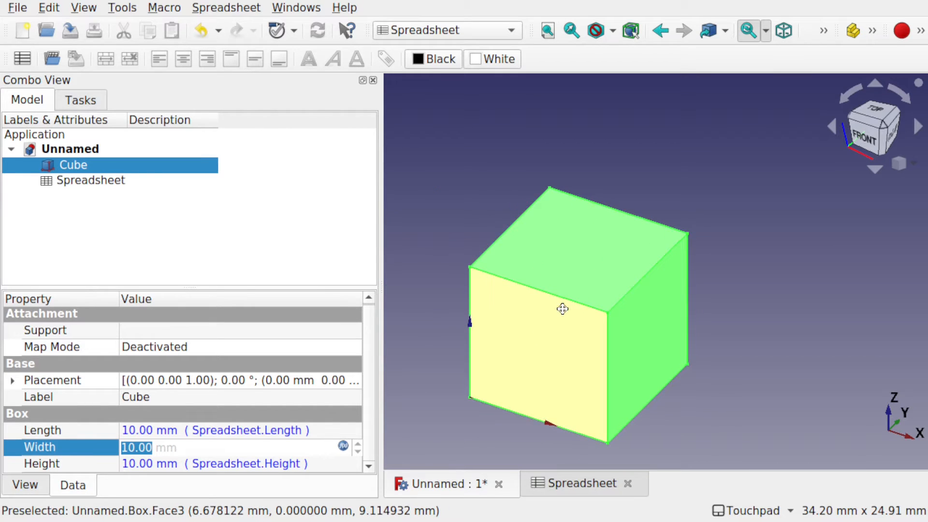
pyautogui.click(439, 433)
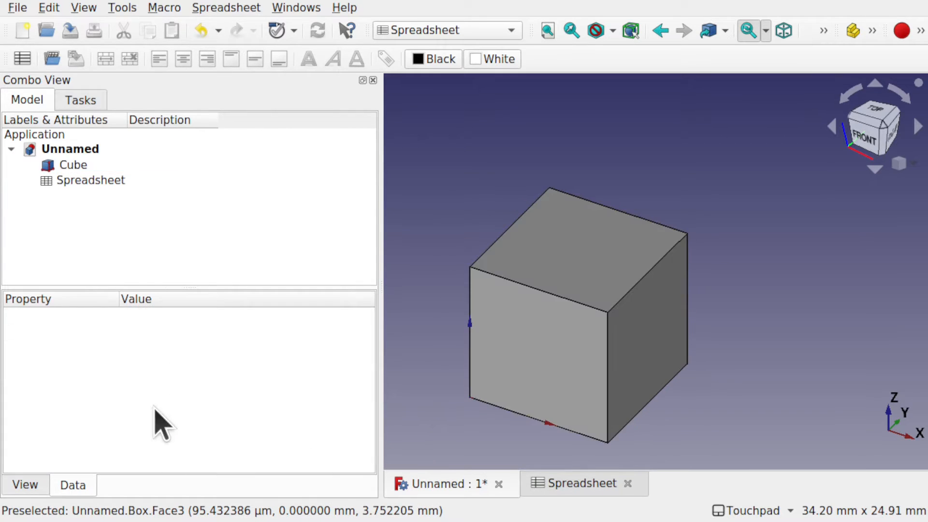
pyautogui.click(69, 165)
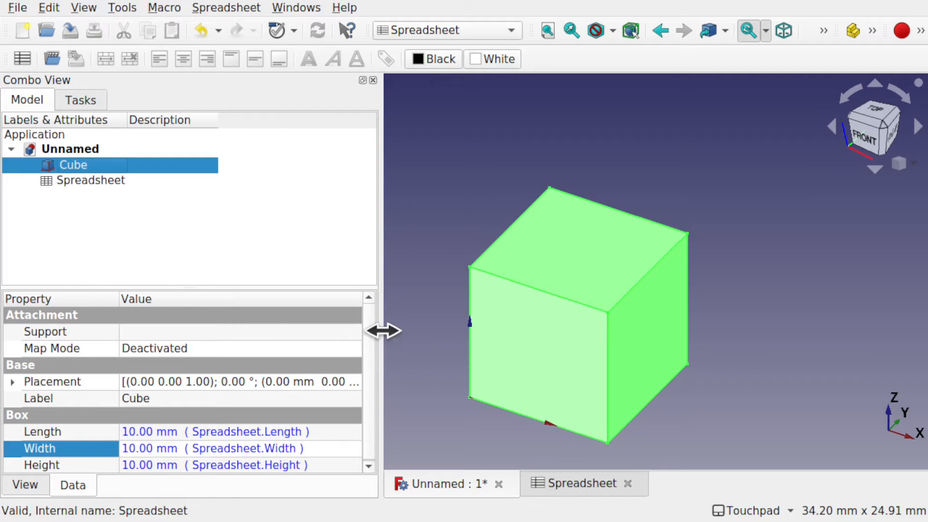
# - Narrow the Combo View to widen the main work area and open the spreadsheet
pyautogui.moveTo(382, 331); pyautogui.dragTo(244, 328)
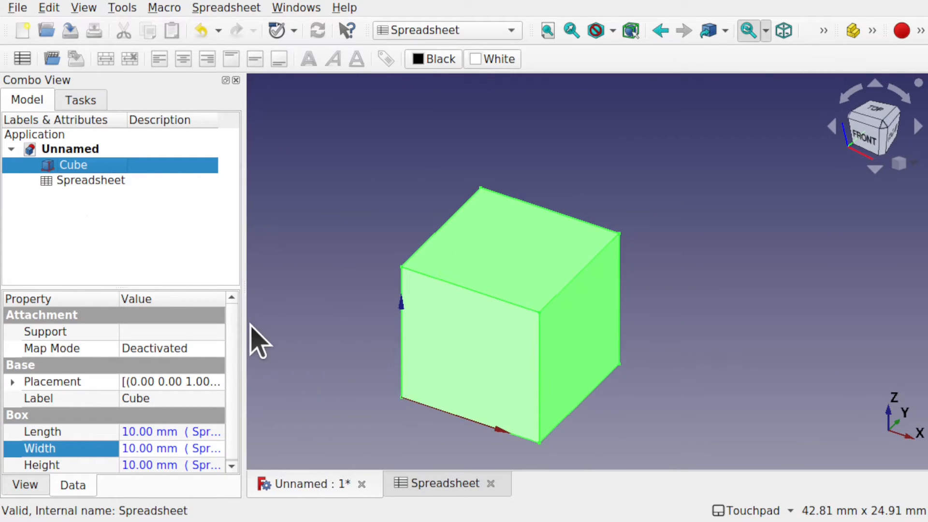
pyautogui.doubleClick(101, 182)
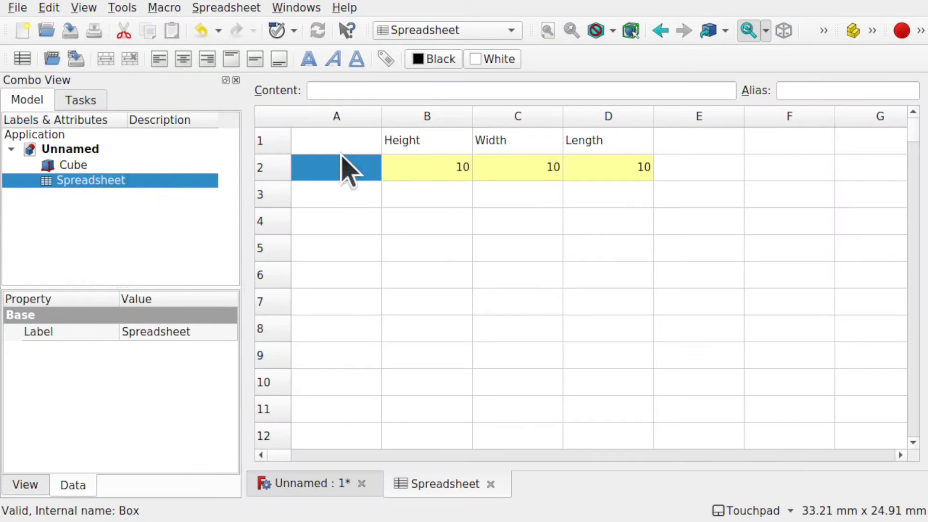
pyautogui.click(360, 200)
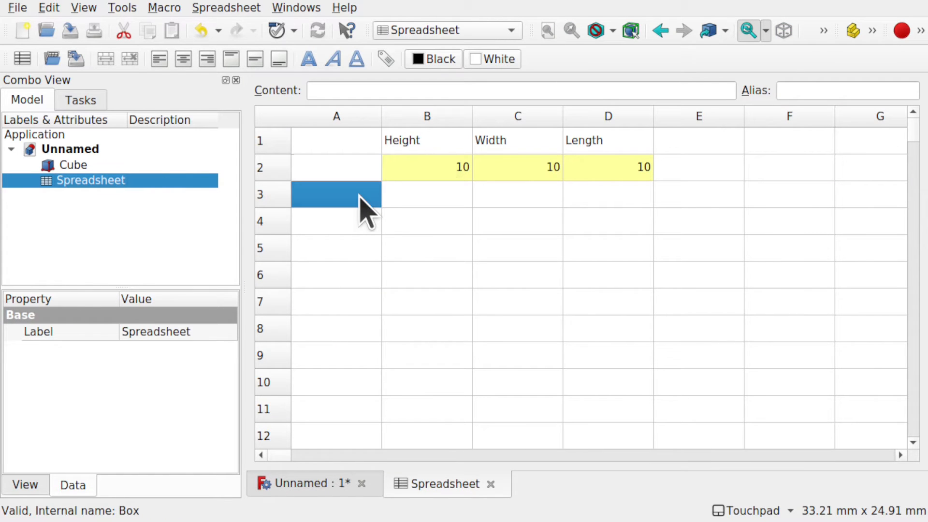
pyautogui.click(351, 225)
pyautogui.click(340, 253)
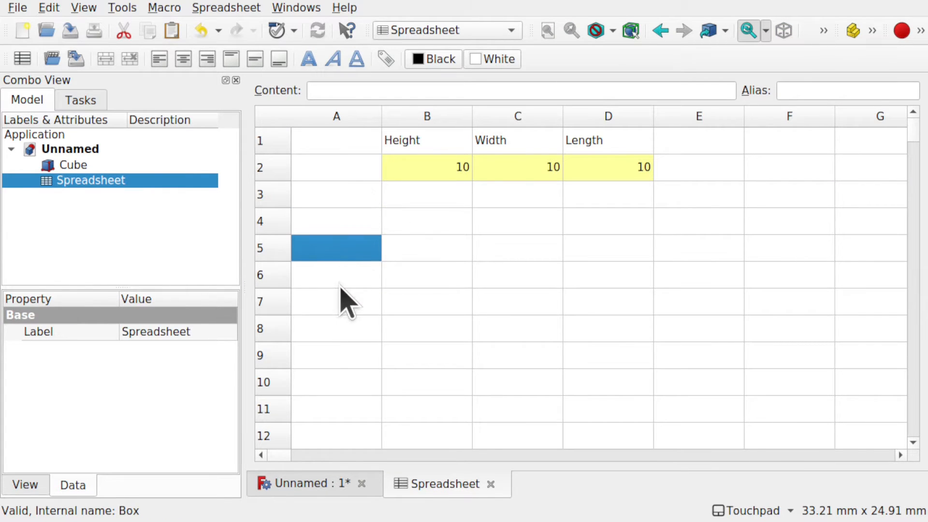
pyautogui.click(341, 280)
pyautogui.click(336, 326)
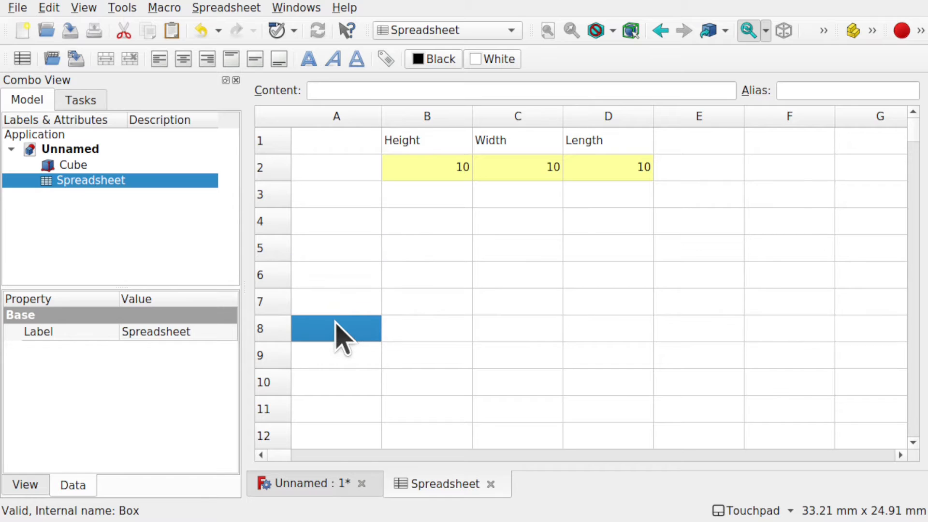
# - Add a configuration named 1x1x1 in row 3 with height 10, width 10 and length 10
pyautogui.click(343, 195)
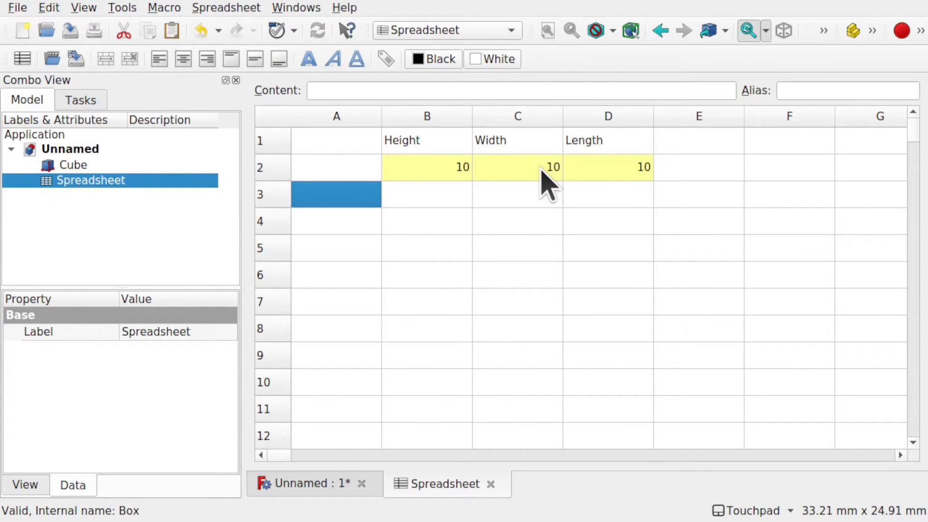
pyautogui.write('1x1x1')
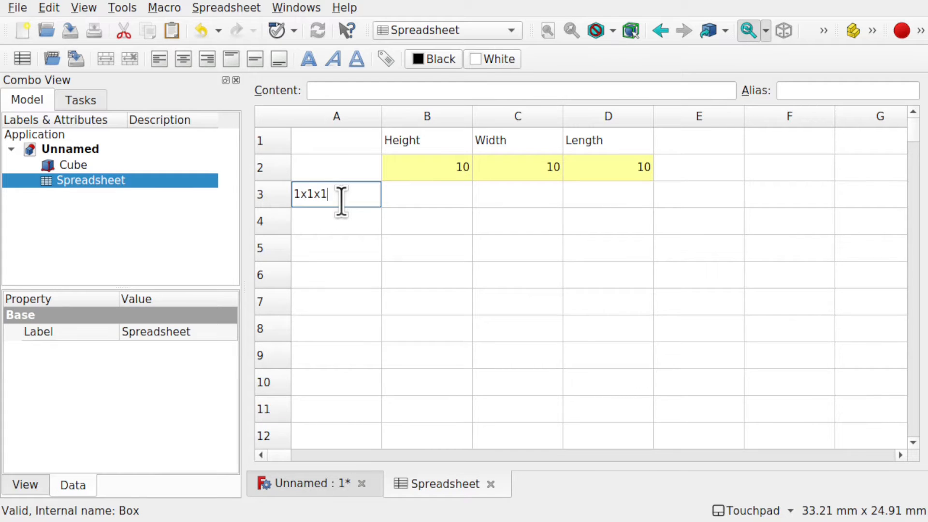
pyautogui.click(430, 203)
pyautogui.write('10')
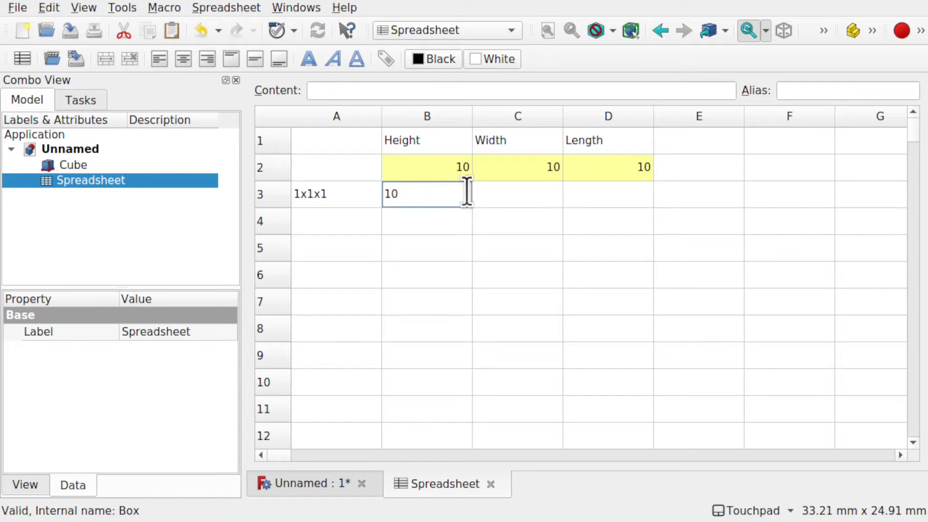
pyautogui.click(513, 196)
pyautogui.write('10')
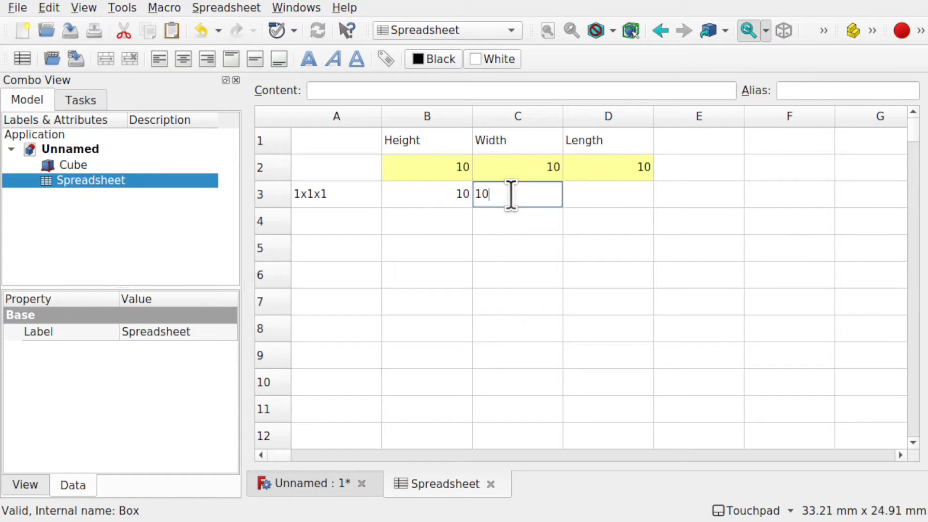
pyautogui.click(594, 194)
pyautogui.write('10')
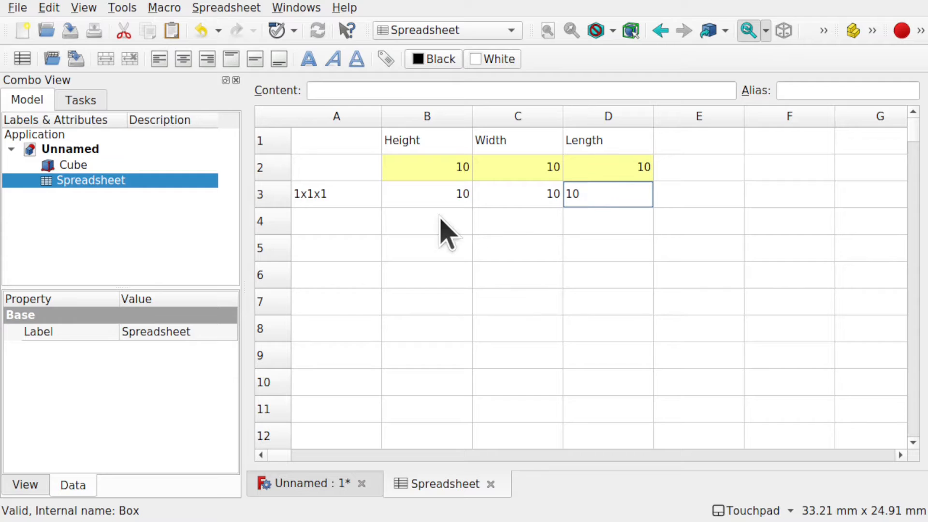
# - Add a configuration named 1x1x2 in row 4 with height 10, width 10 and length 20
pyautogui.click(358, 221)
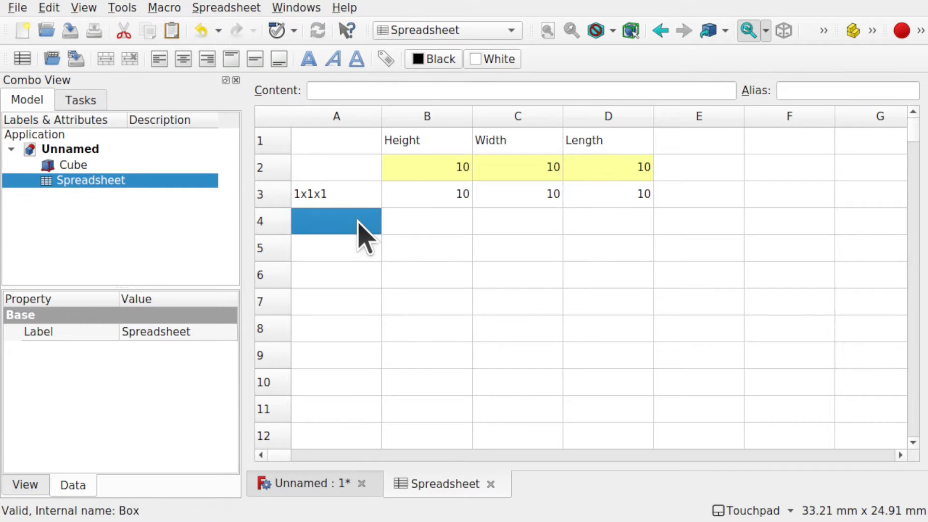
pyautogui.write('1x1x2')
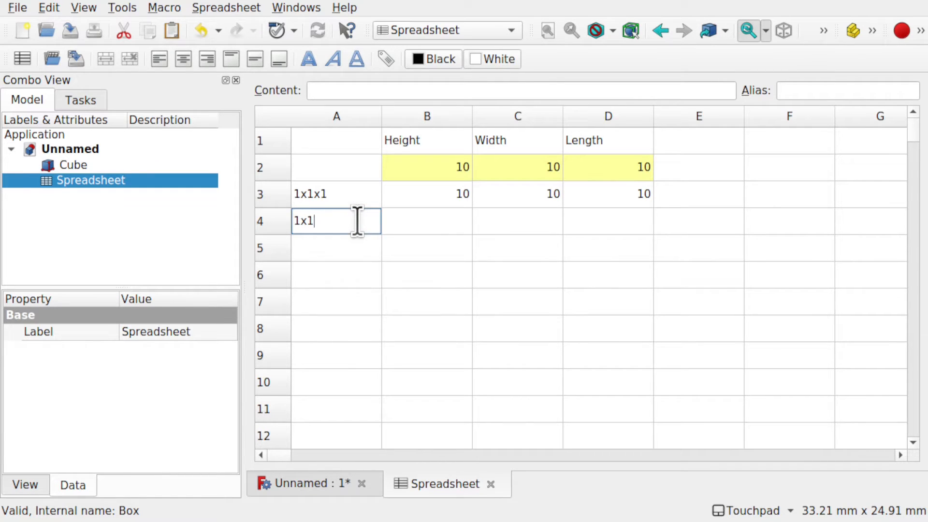
pyautogui.click(451, 213)
pyautogui.write('10')
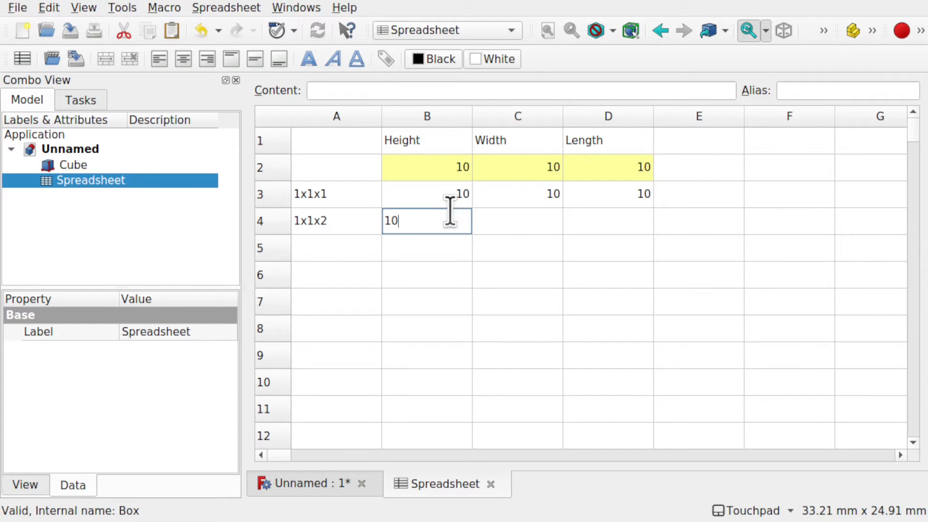
pyautogui.click(530, 219)
pyautogui.write('10')
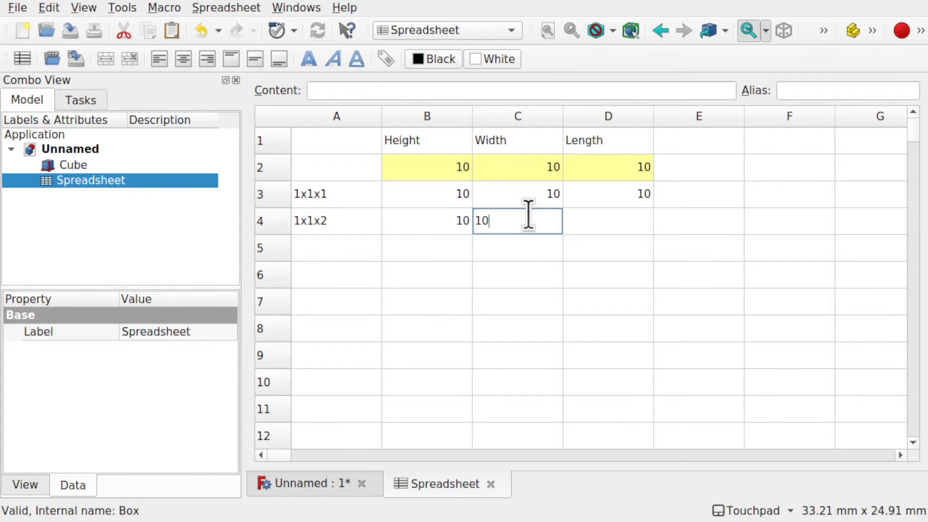
pyautogui.click(608, 220)
pyautogui.write('20')
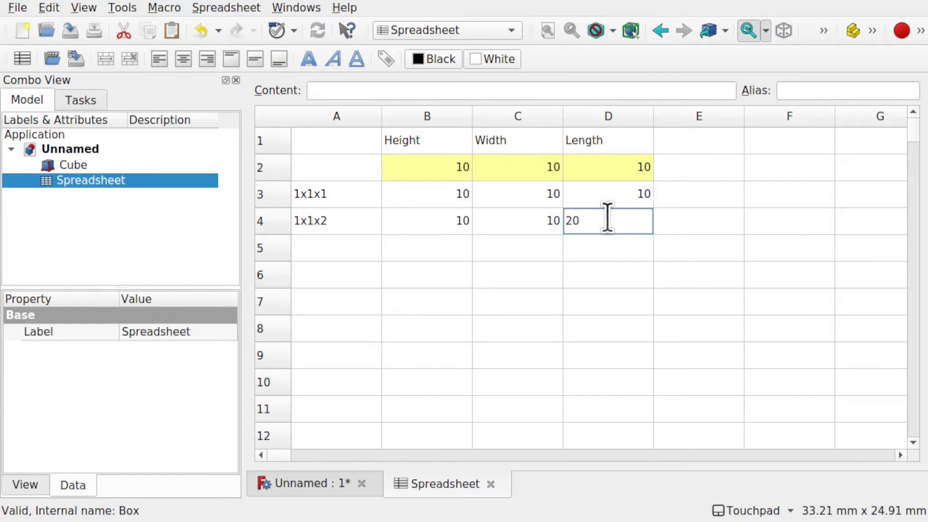
pyautogui.click(432, 205)
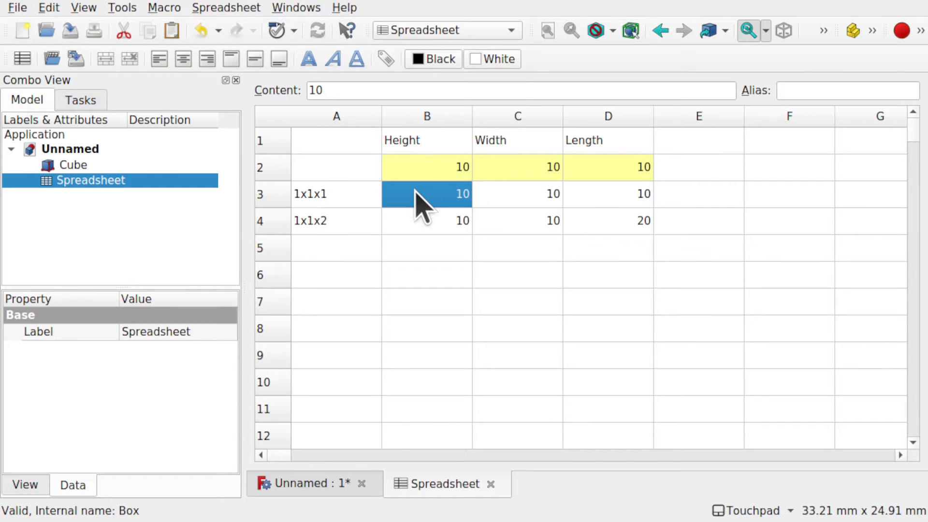
# - Set up a configuration table from cell A2 with range A2 to ZZ2, property Configurations and group Parameters
pyautogui.click(336, 173)
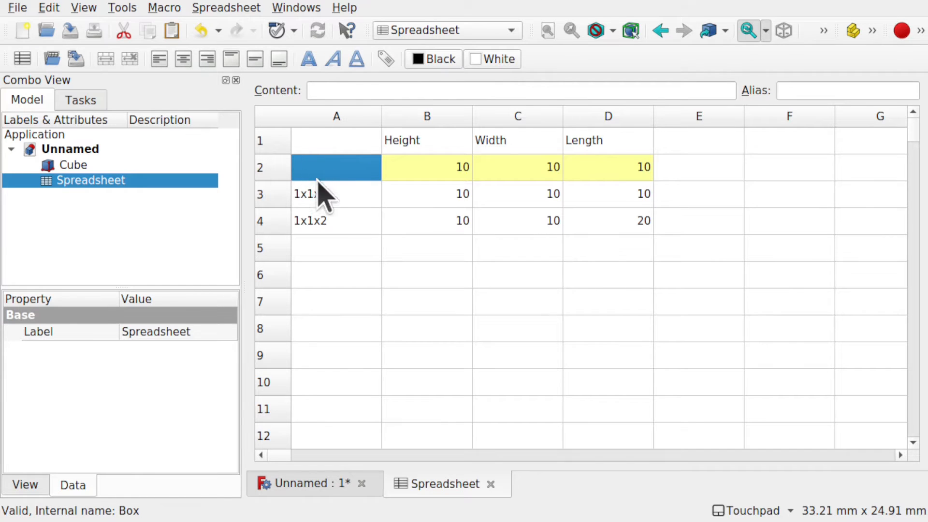
pyautogui.rightClick(362, 170)
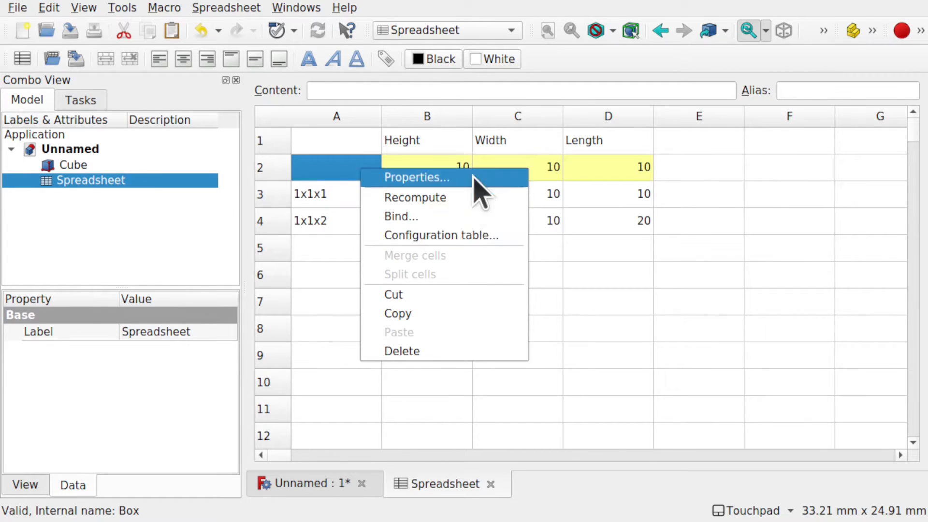
pyautogui.click(501, 236)
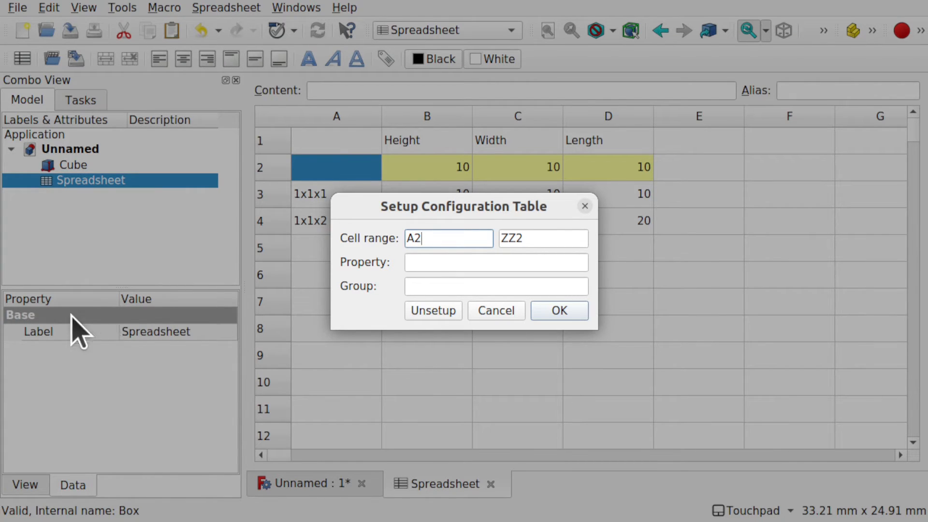
pyautogui.click(440, 264)
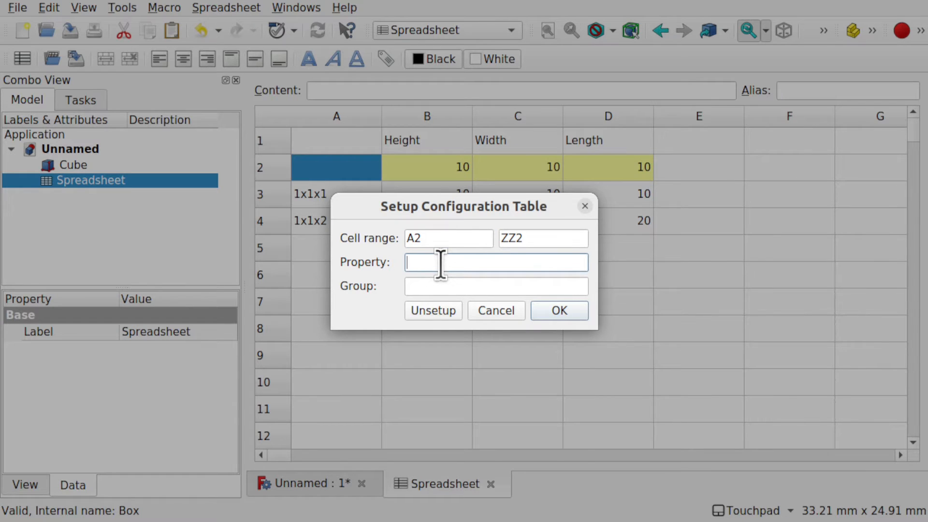
pyautogui.write('Configurations')
pyautogui.click(467, 289)
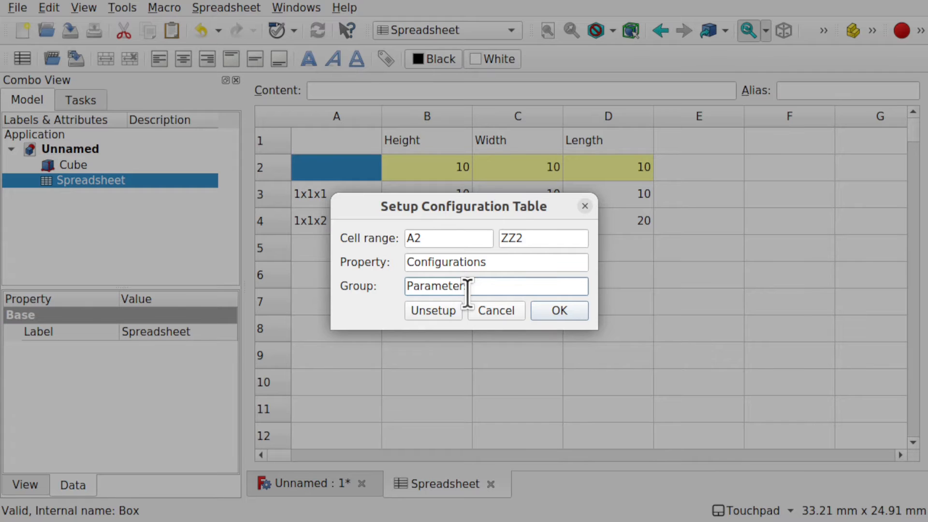
pyautogui.write('s')
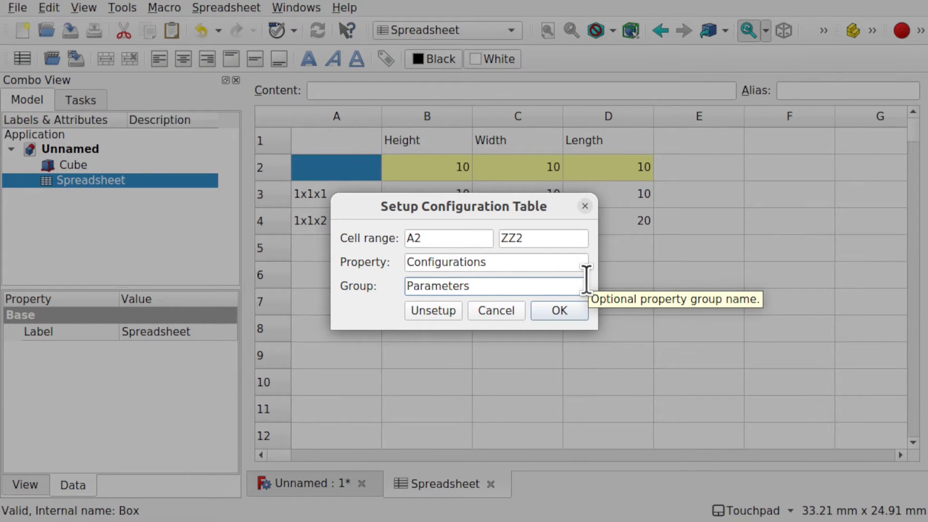
pyautogui.click(573, 317)
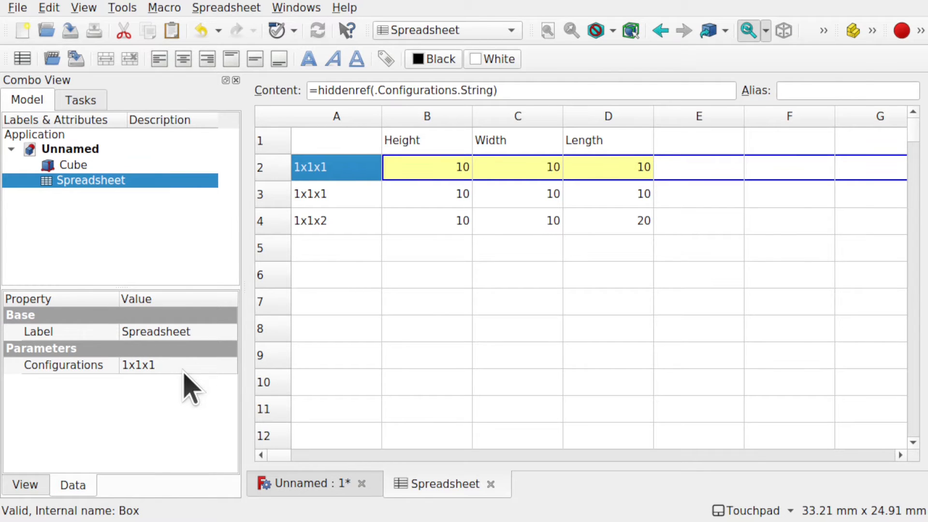
# - Compare the content of the 1x1x2 configuration name cell with that of the configuration cell A2
pyautogui.click(311, 233)
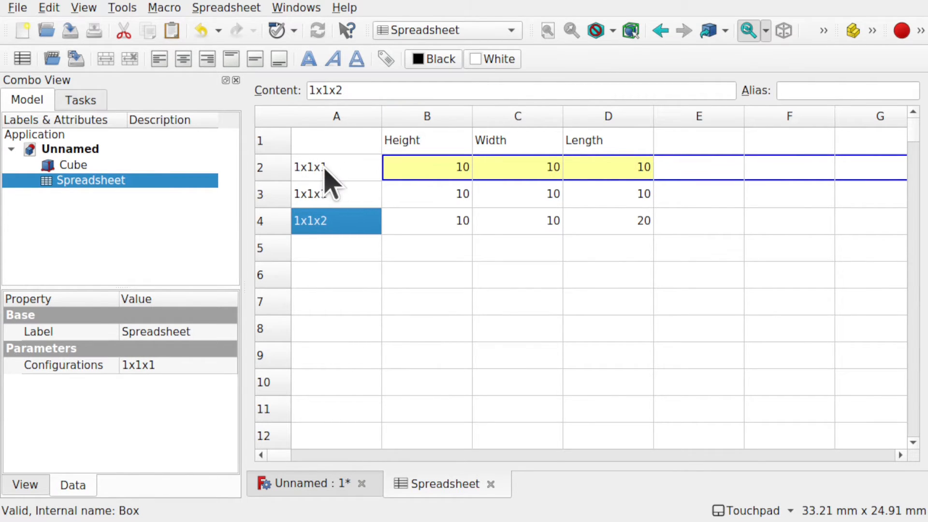
pyautogui.click(346, 180)
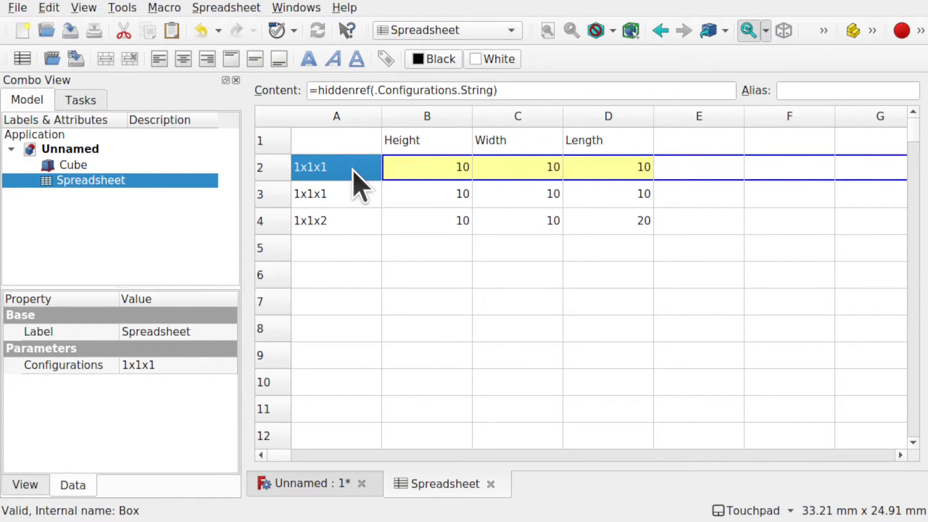
# - Switch the spreadsheet's Configurations property to 1x1x2 to test the configuration row
pyautogui.click(186, 365)
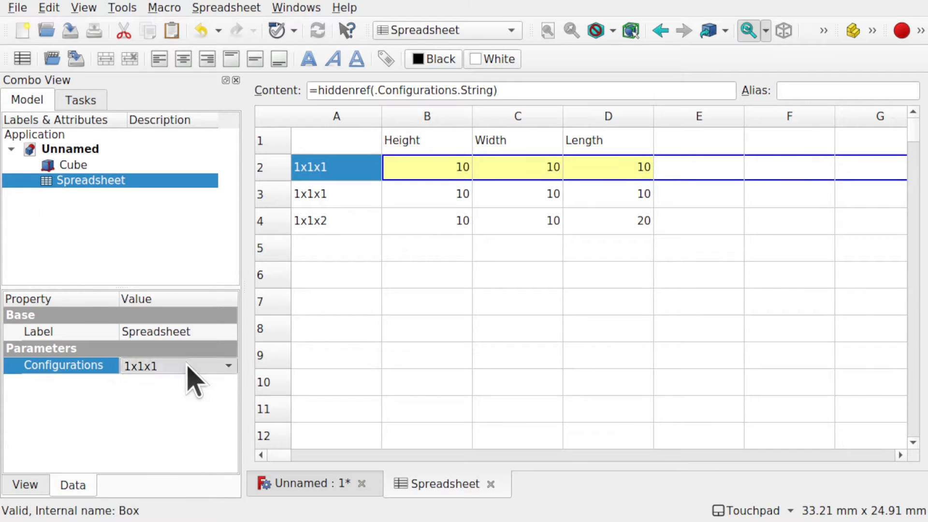
pyautogui.click(187, 366)
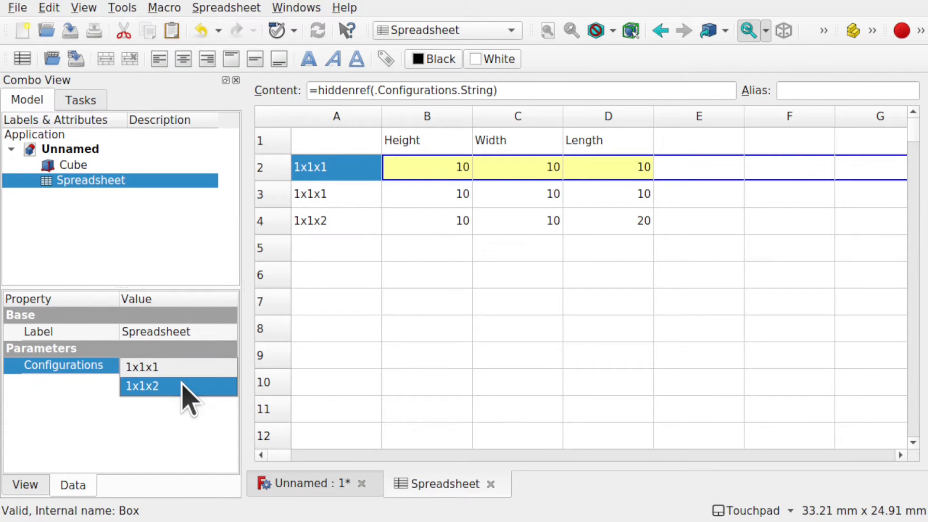
pyautogui.click(182, 385)
pyautogui.click(331, 280)
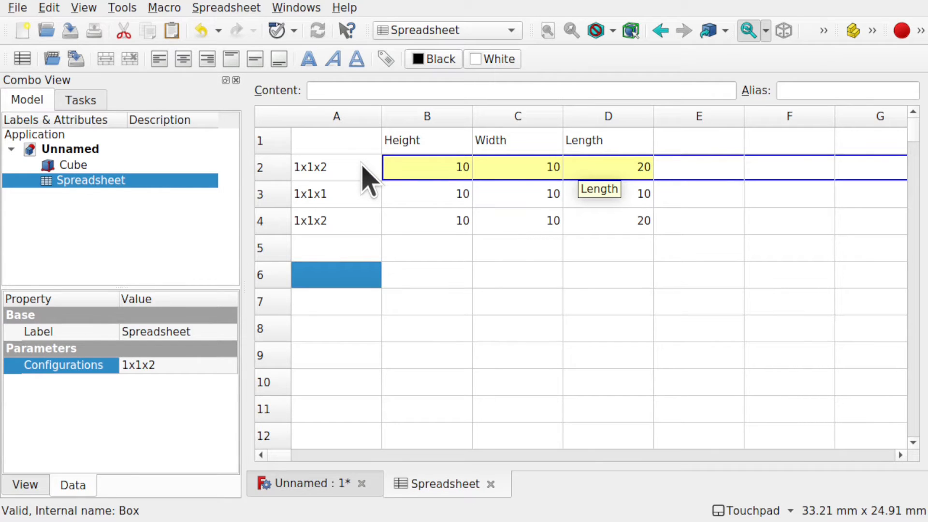
# - Set the spreadsheet's Configurations property back to 1x1x1
pyautogui.click(185, 354)
pyautogui.click(178, 367)
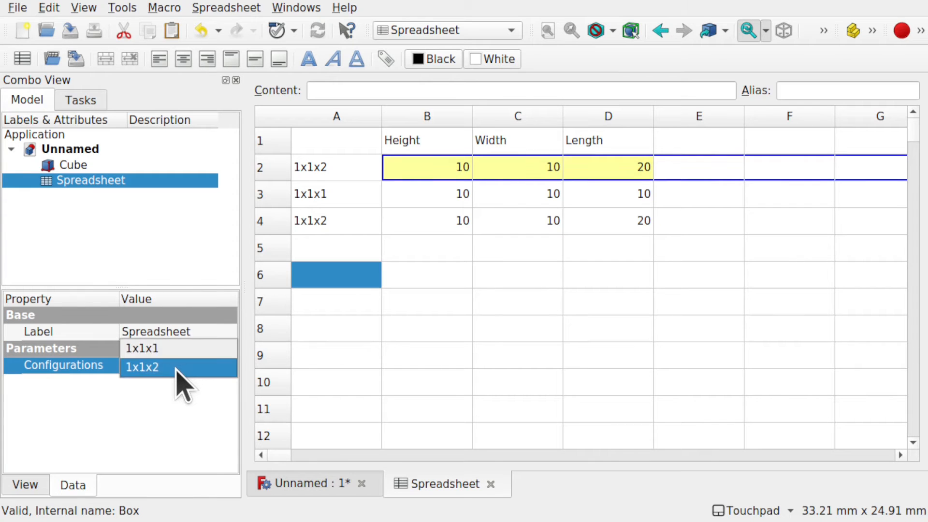
pyautogui.click(183, 349)
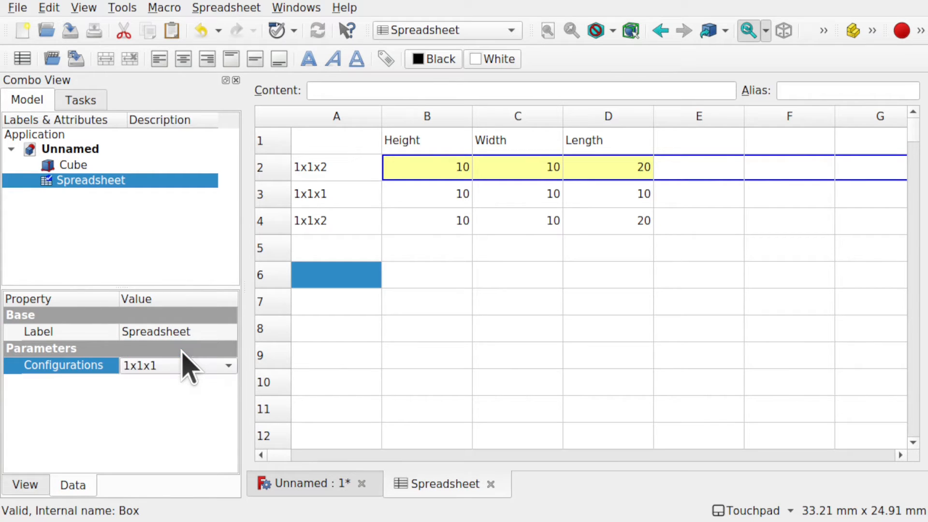
pyautogui.click(387, 321)
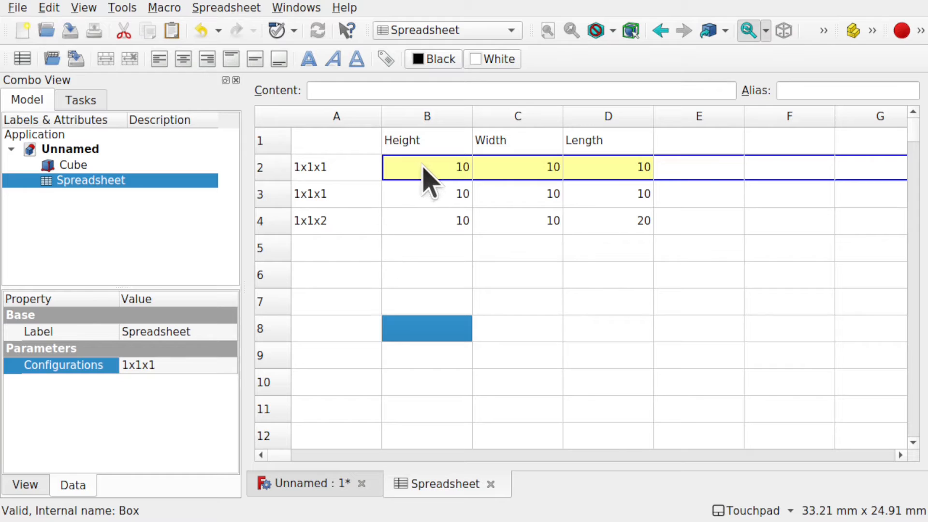
# - Inspect the formulas and aliases of the Height, Width and Length cells B2, C2 and D2
pyautogui.click(437, 170)
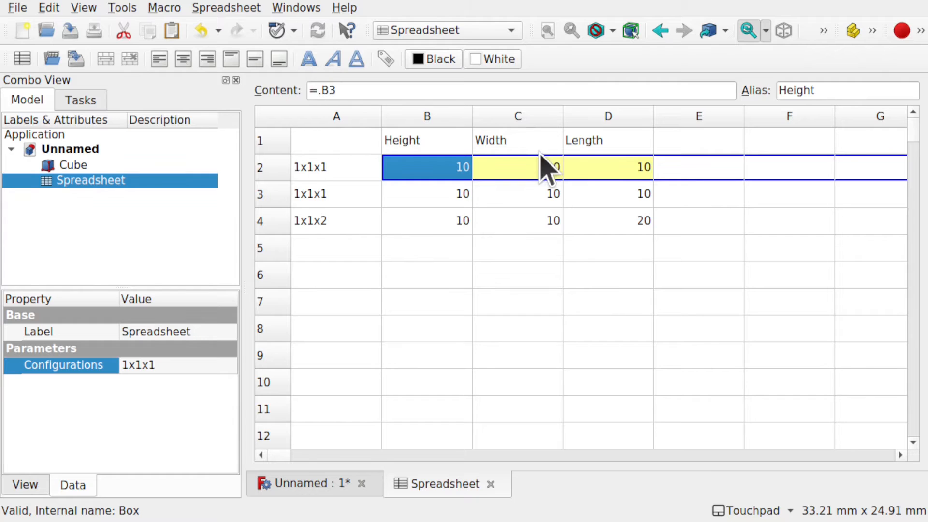
pyautogui.click(530, 174)
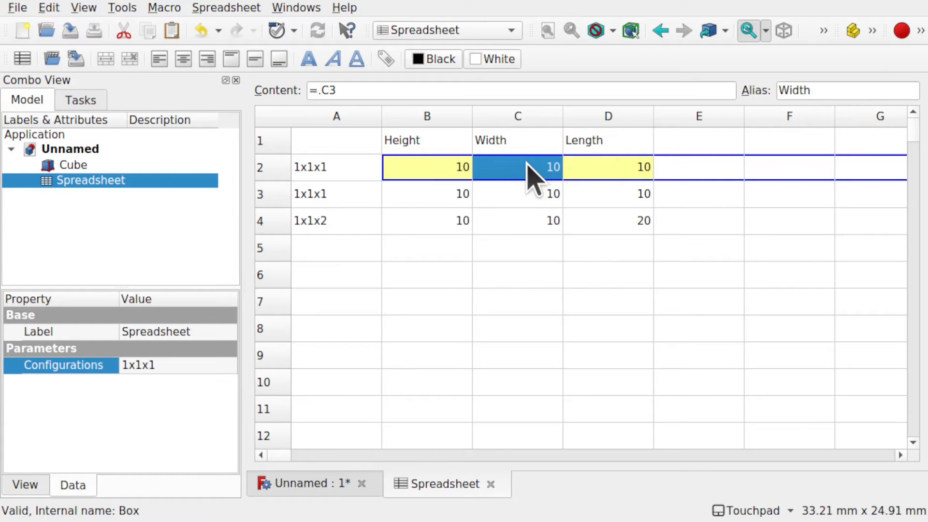
pyautogui.click(638, 177)
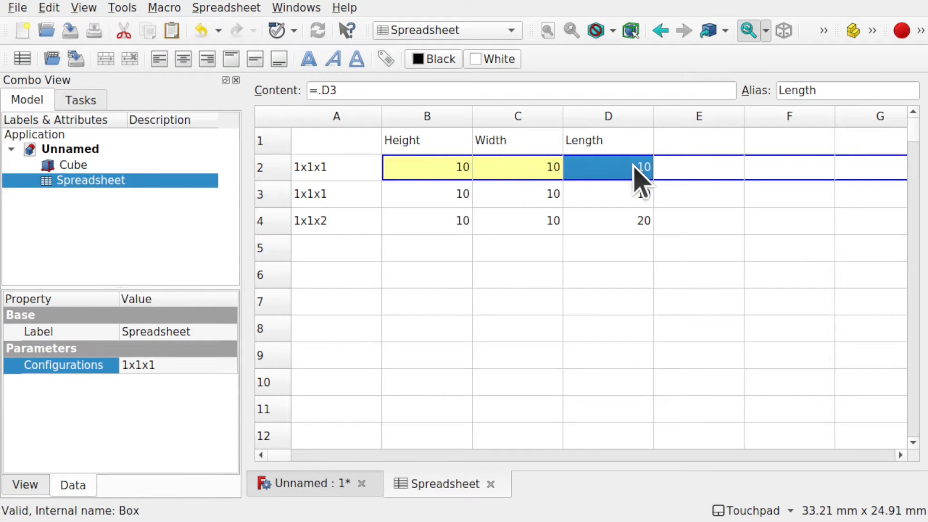
# - Tile the spreadsheet and 3D view side by side, and switch the active configuration to 1x1x2 with the model recomputed
pyautogui.click(296, 8)
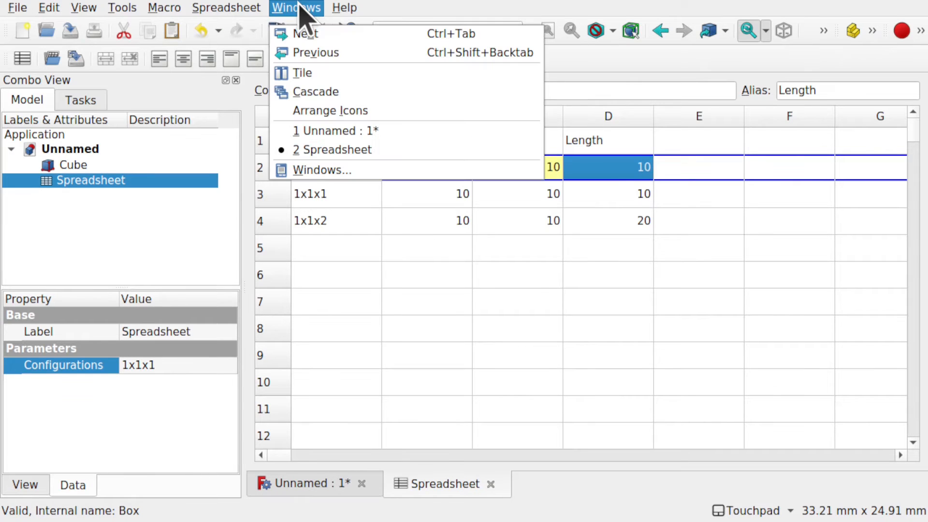
pyautogui.click(295, 73)
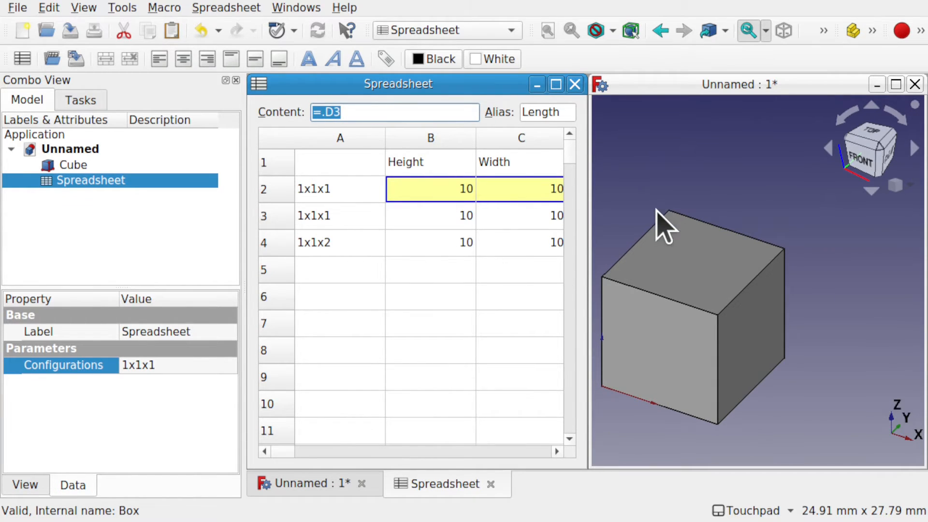
pyautogui.click(184, 372)
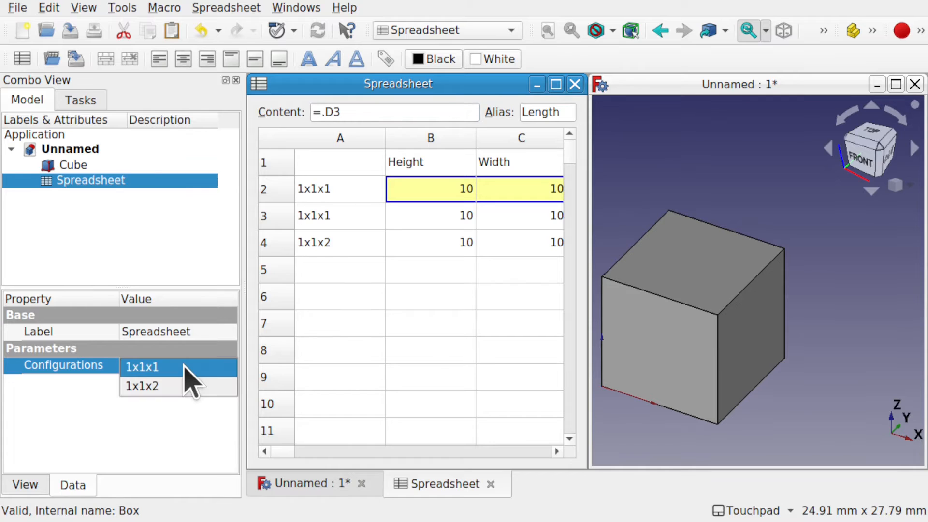
pyautogui.click(183, 380)
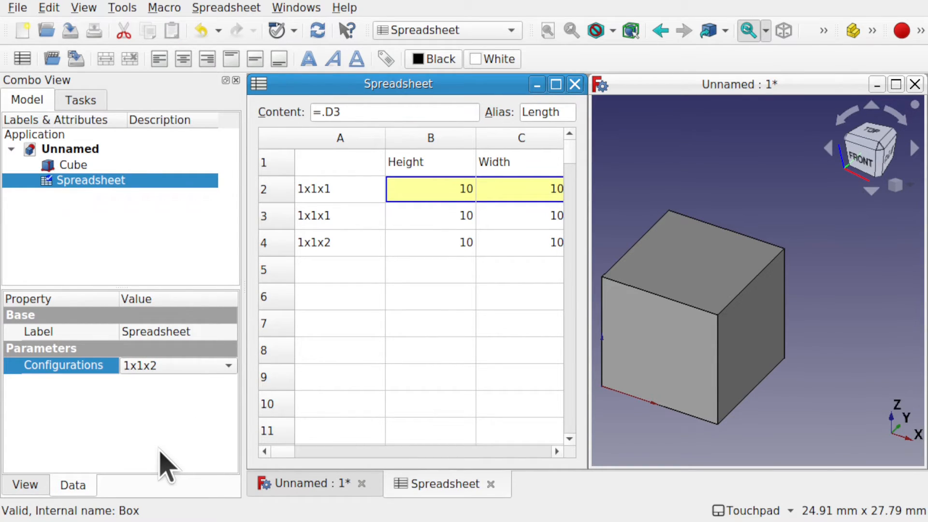
pyautogui.hotkey('ctrl', 'r')
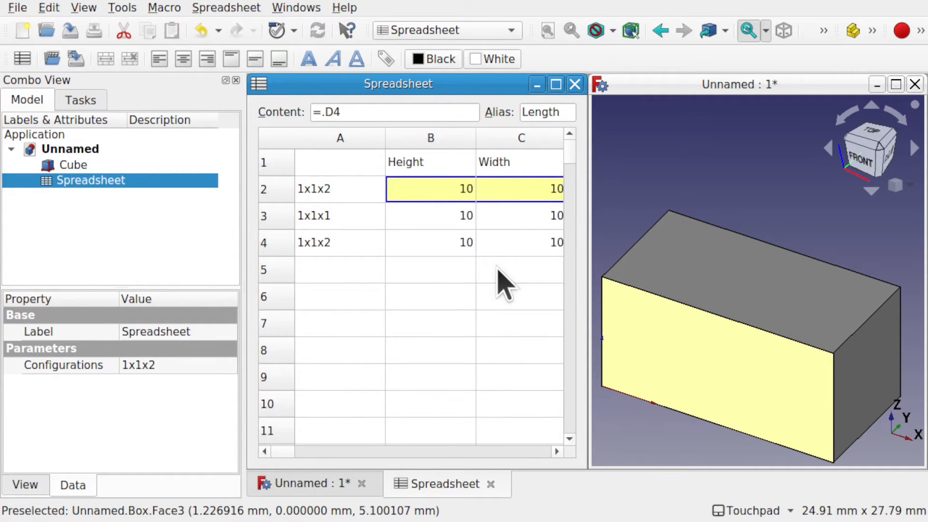
# - Add a configuration named 1x2x2 in row 5 with height 10, width 20 and length 20
pyautogui.click(350, 273)
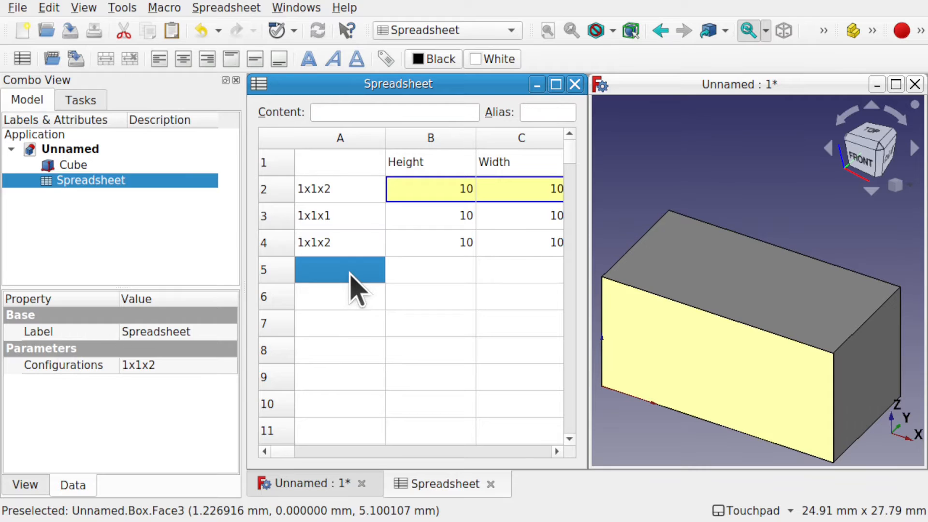
pyautogui.write('1x2x2')
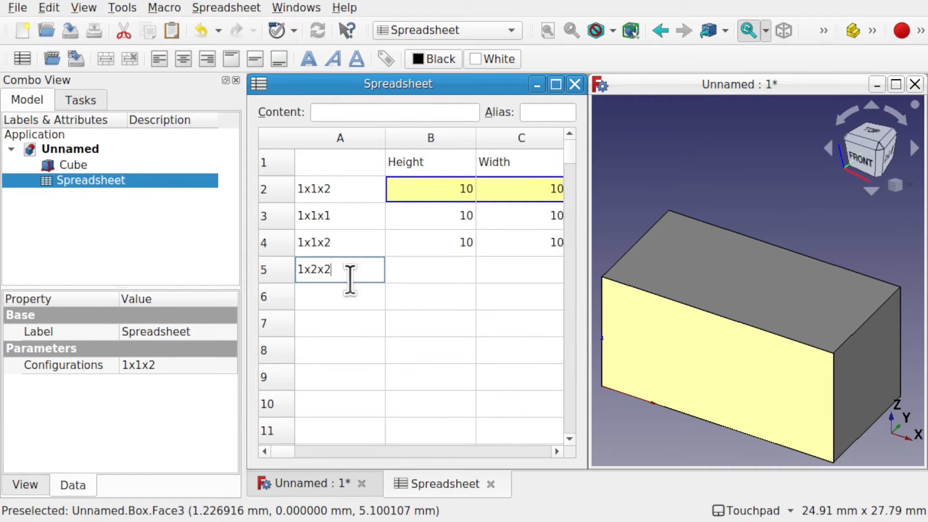
pyautogui.click(454, 267)
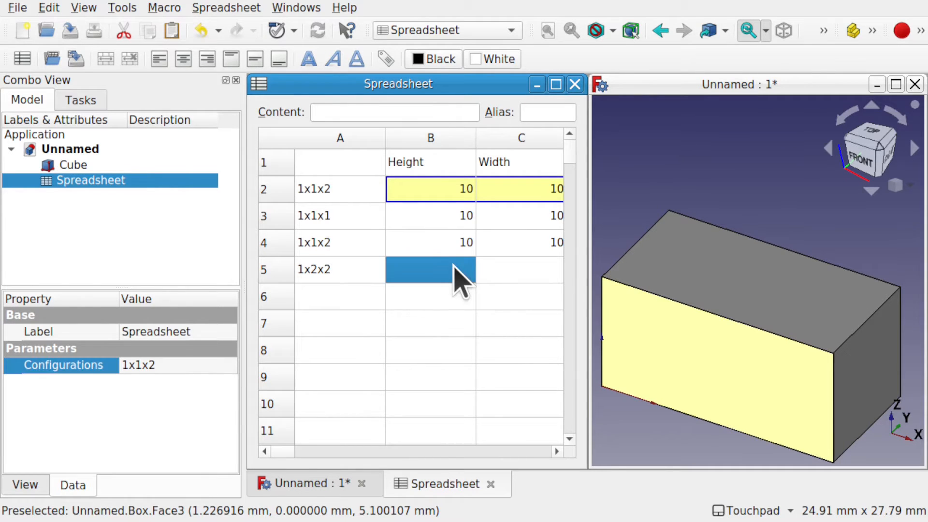
pyautogui.write('10')
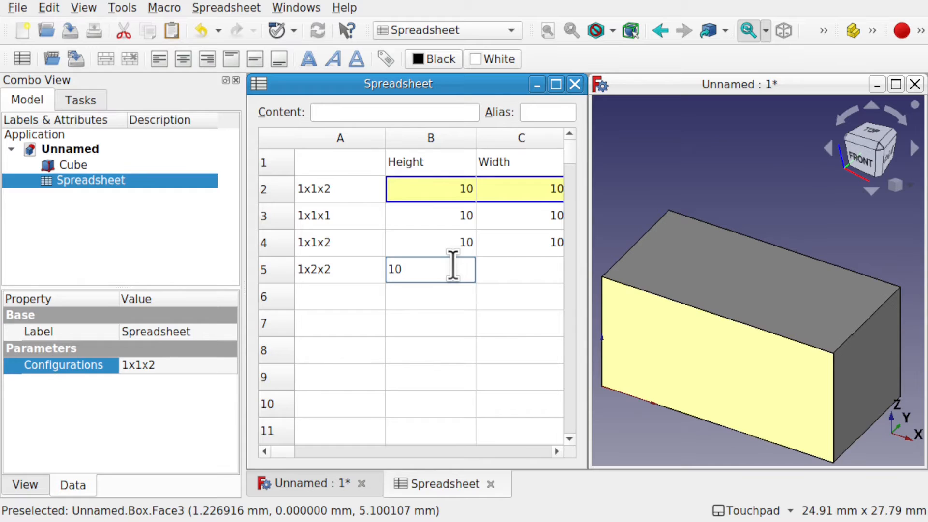
pyautogui.click(508, 277)
pyautogui.write('20')
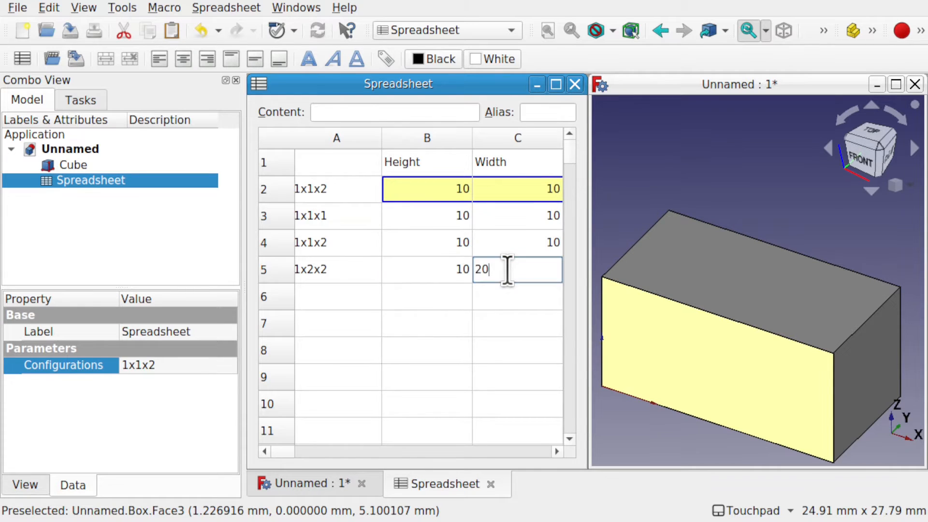
pyautogui.press('Tab')
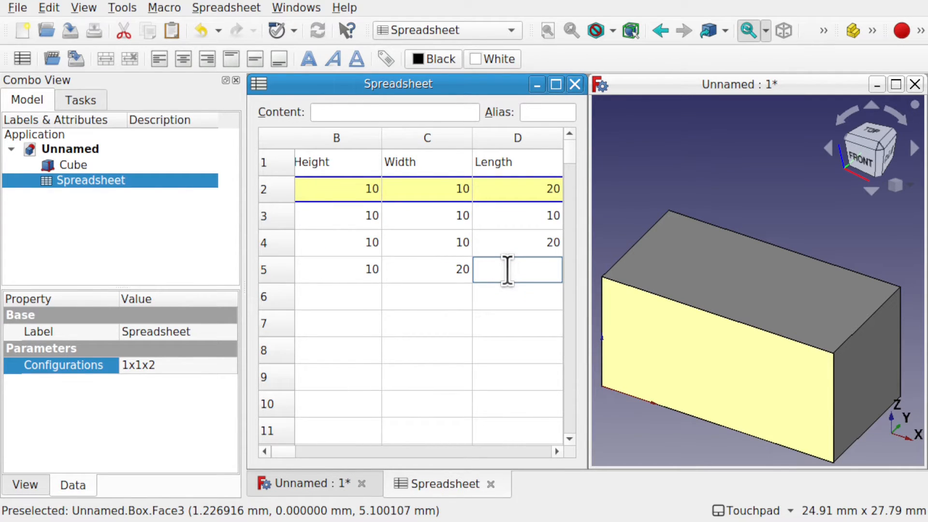
pyautogui.write('20')
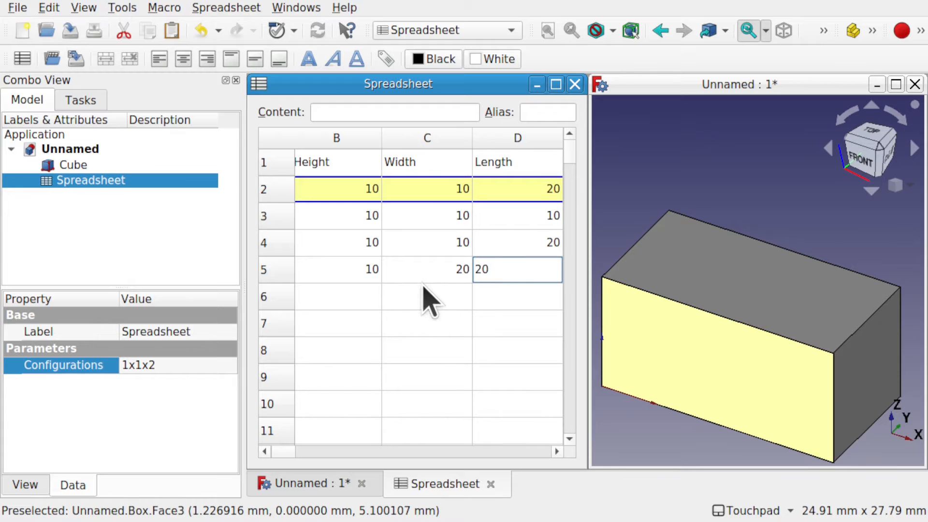
pyautogui.click(428, 297)
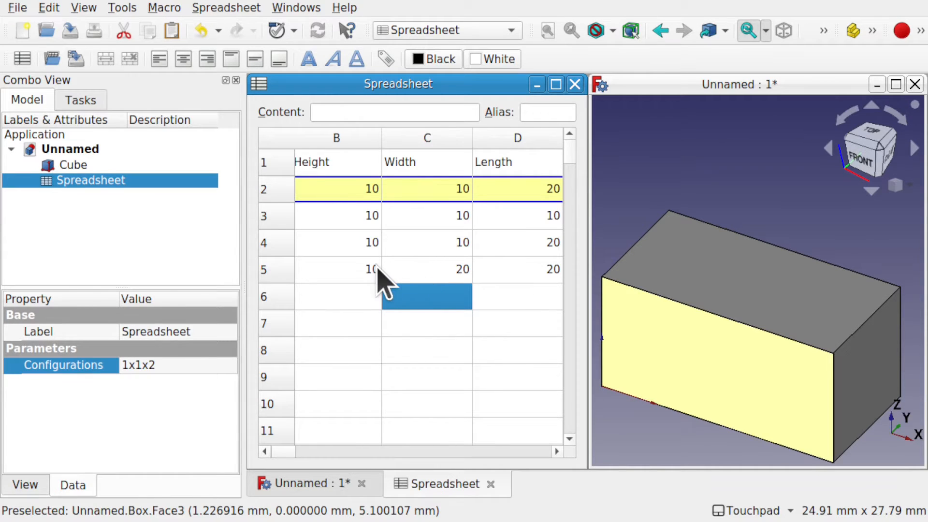
# - Switch the spreadsheet's active configuration to 1x2x2 and clear the selection in the model tree
pyautogui.click(200, 370)
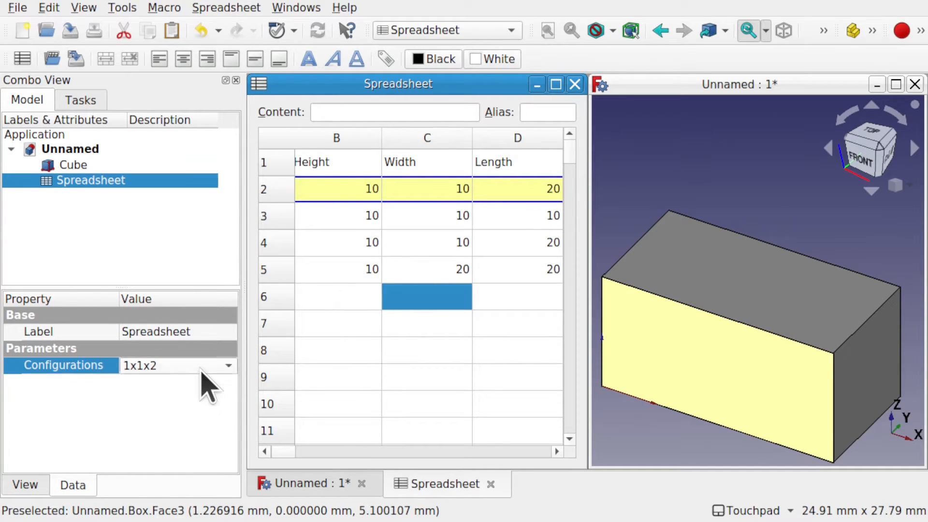
pyautogui.click(201, 370)
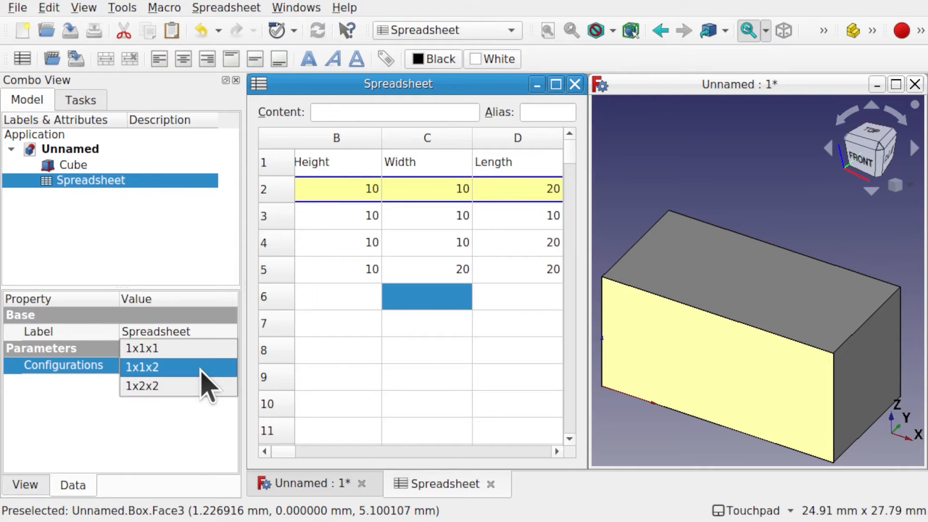
pyautogui.click(177, 387)
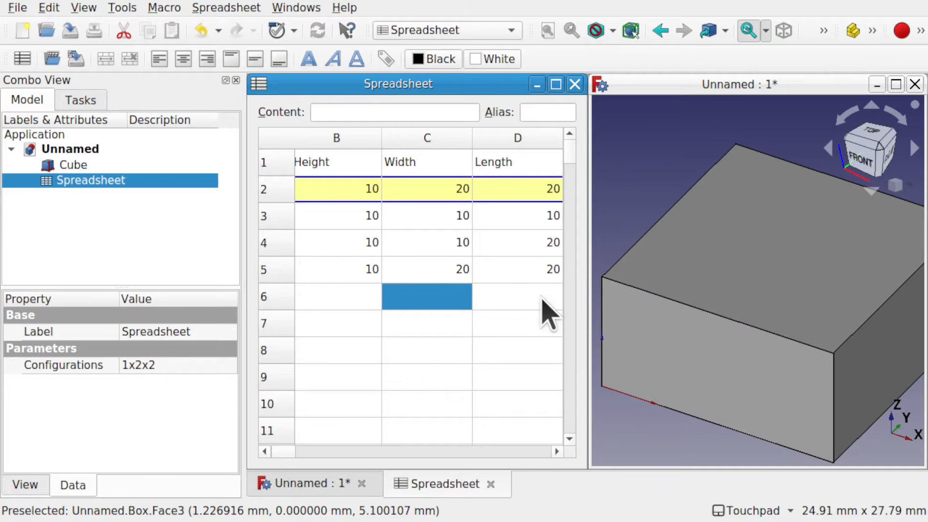
pyautogui.click(80, 213)
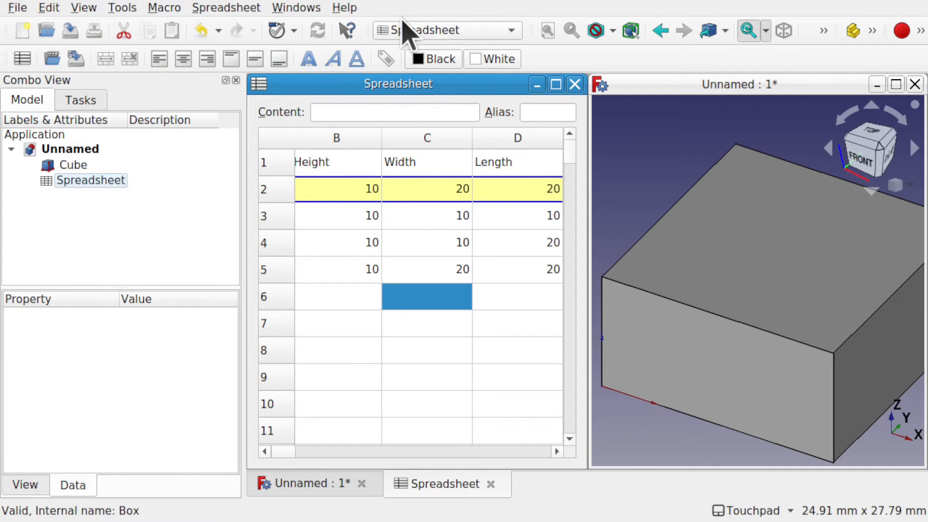
# - Switch to the Part workbench and add a second cube with default dimensions to the document
pyautogui.click(445, 30)
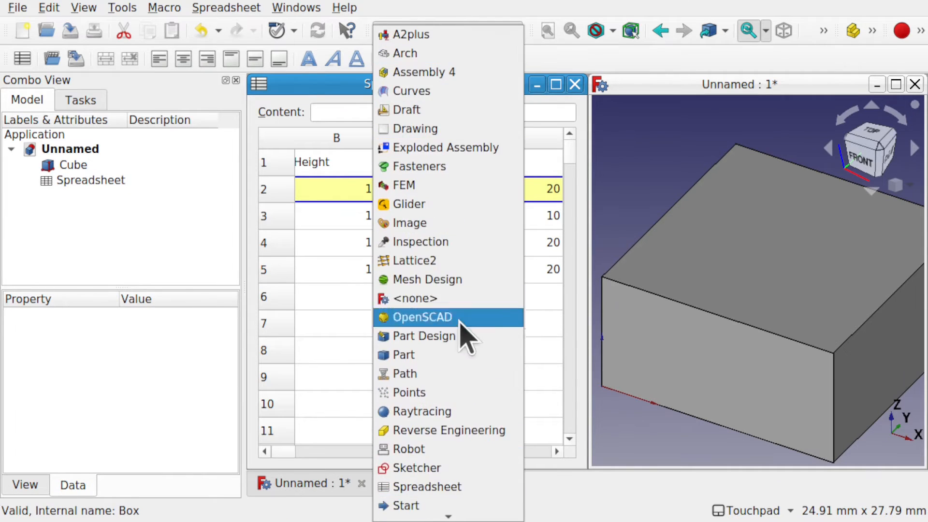
pyautogui.click(451, 357)
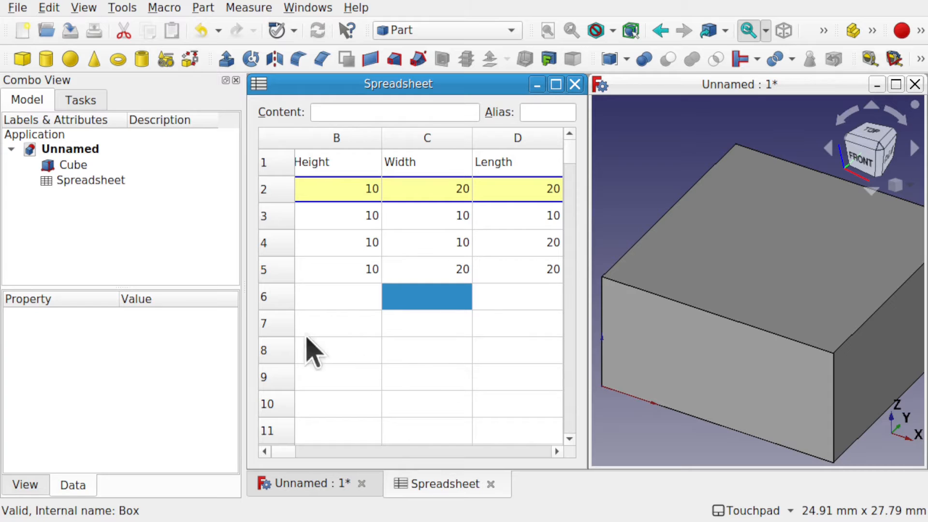
pyautogui.click(74, 165)
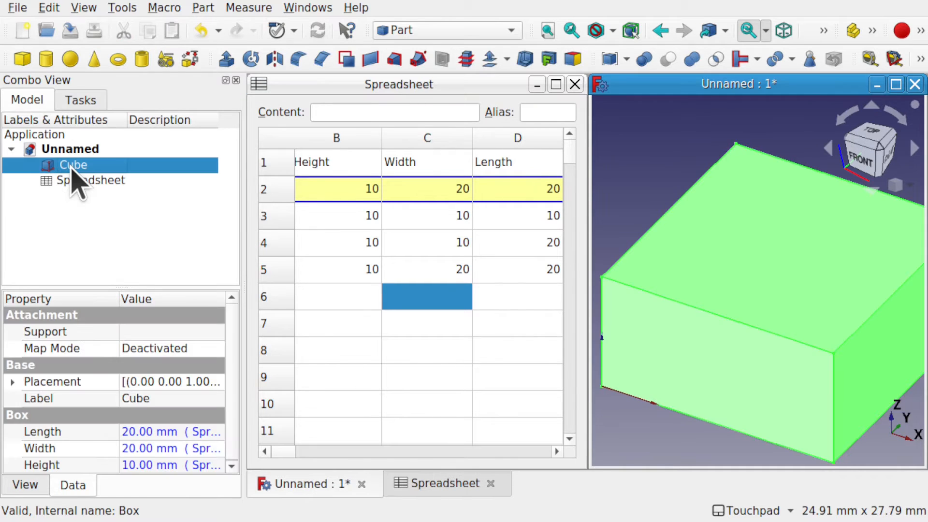
pyautogui.click(97, 246)
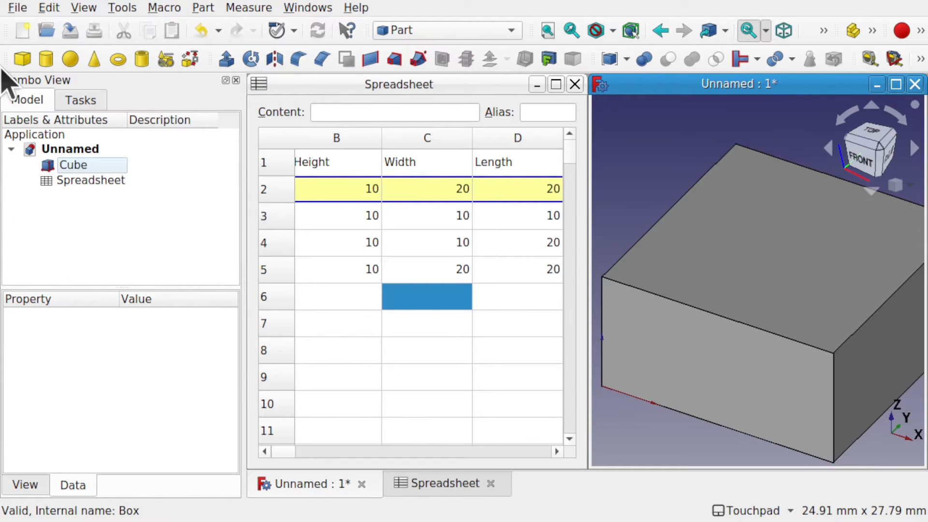
pyautogui.click(21, 59)
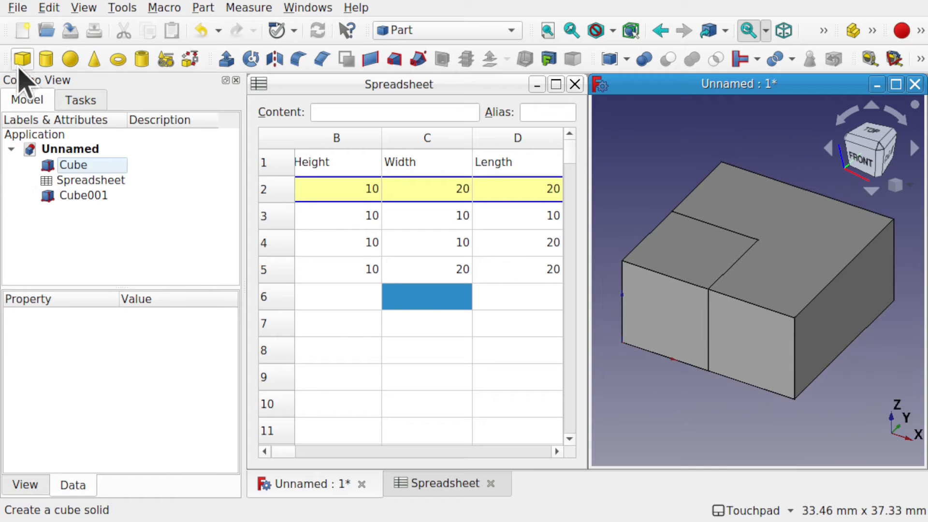
# - Transform the second cube by moving it about 5.4 mm upward along Z, partly out of the configured cube
pyautogui.rightClick(84, 196)
pyautogui.click(99, 53)
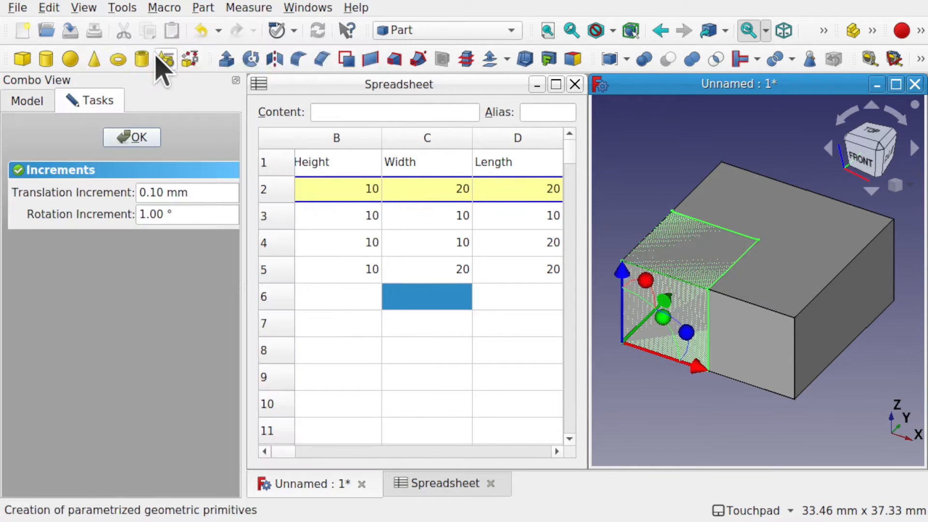
pyautogui.moveTo(623, 273); pyautogui.dragTo(624, 242)
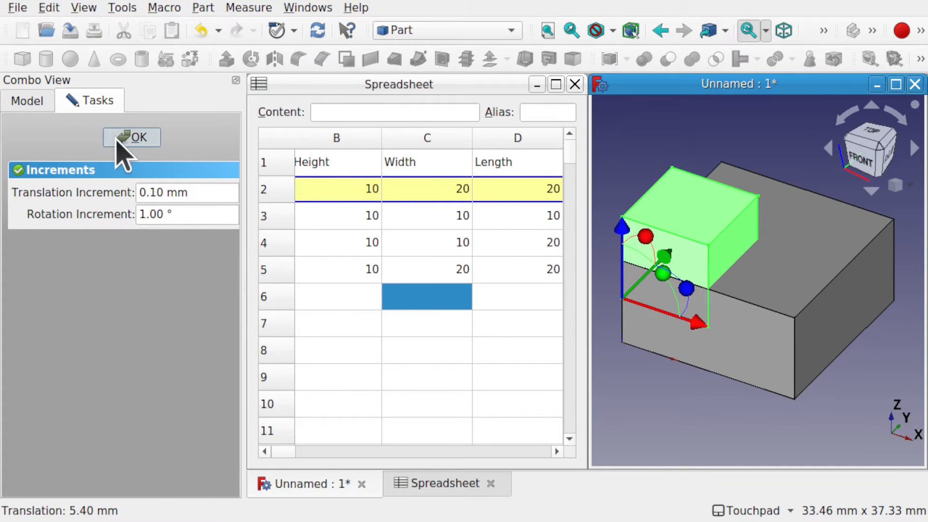
pyautogui.click(122, 139)
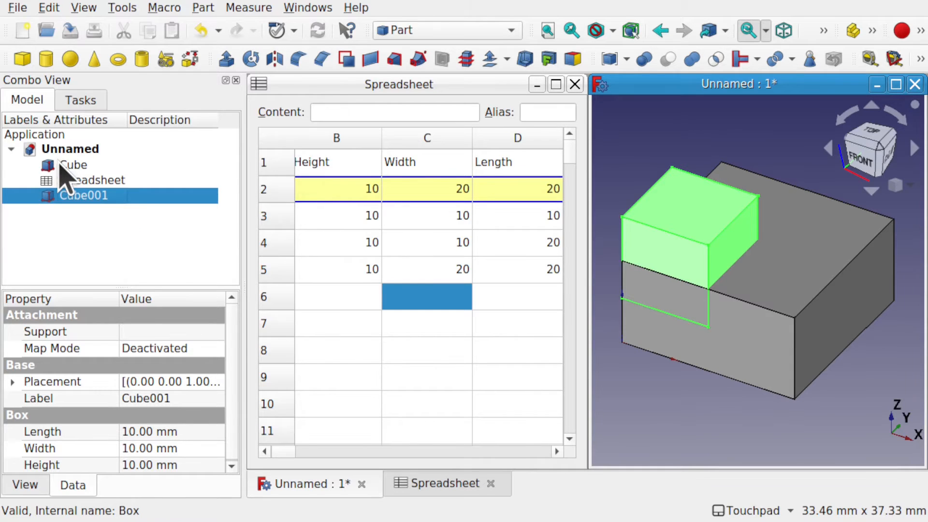
# - Fuse the configured cube and the raised second cube into one solid with a union
pyautogui.click(86, 166)
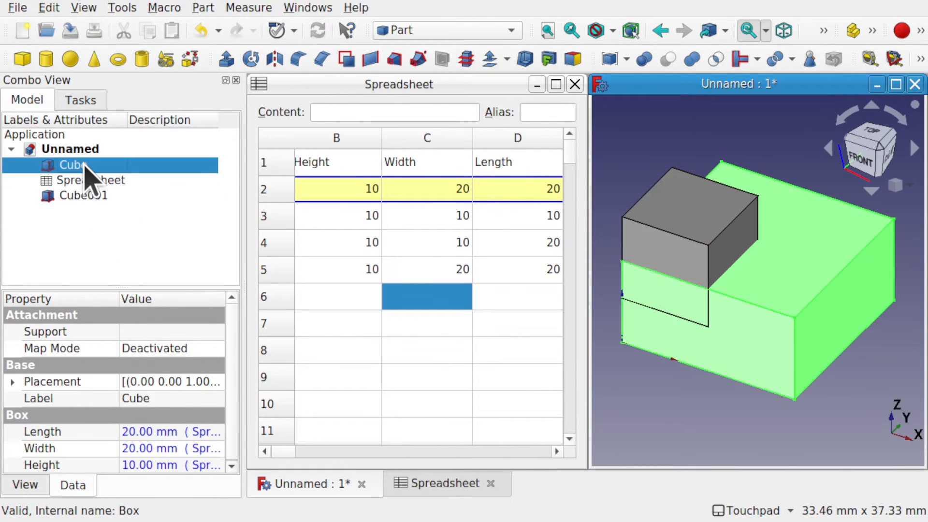
pyautogui.keyDown('ctrl'); pyautogui.click(98, 196); pyautogui.keyUp('ctrl')
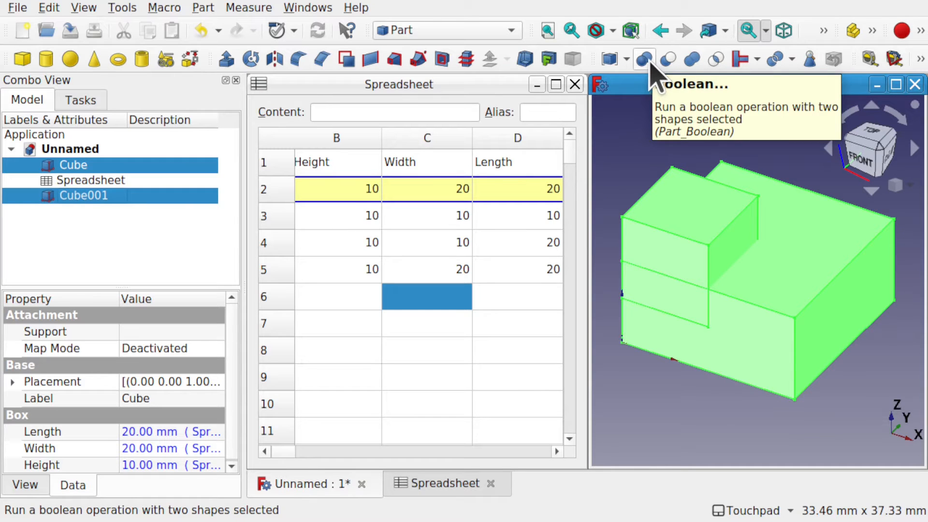
pyautogui.click(693, 60)
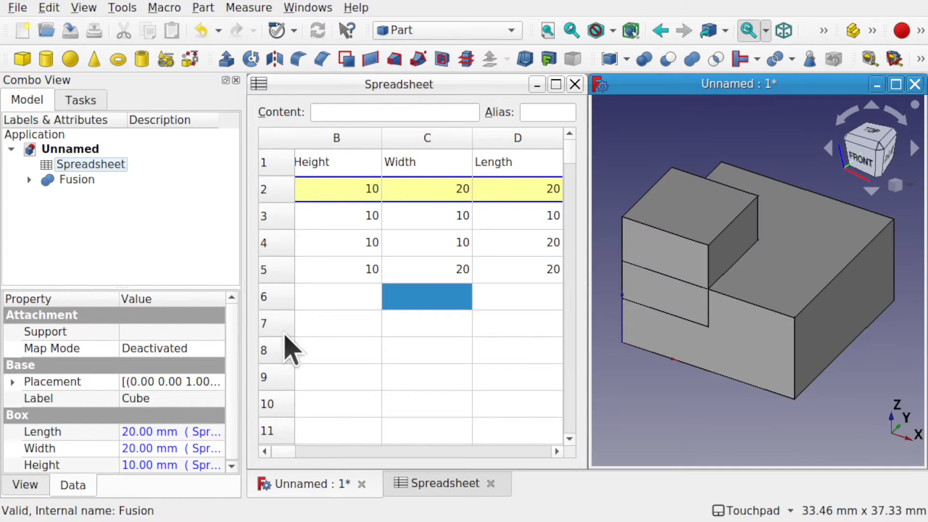
# - Review the spreadsheet's Configurations property and expand the fusion in the model tree to view its source cubes
pyautogui.click(83, 165)
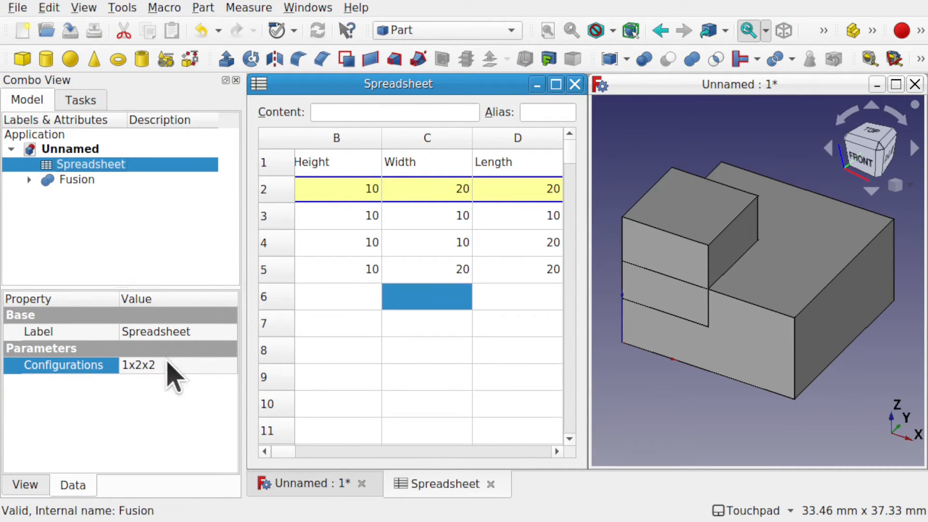
pyautogui.click(29, 180)
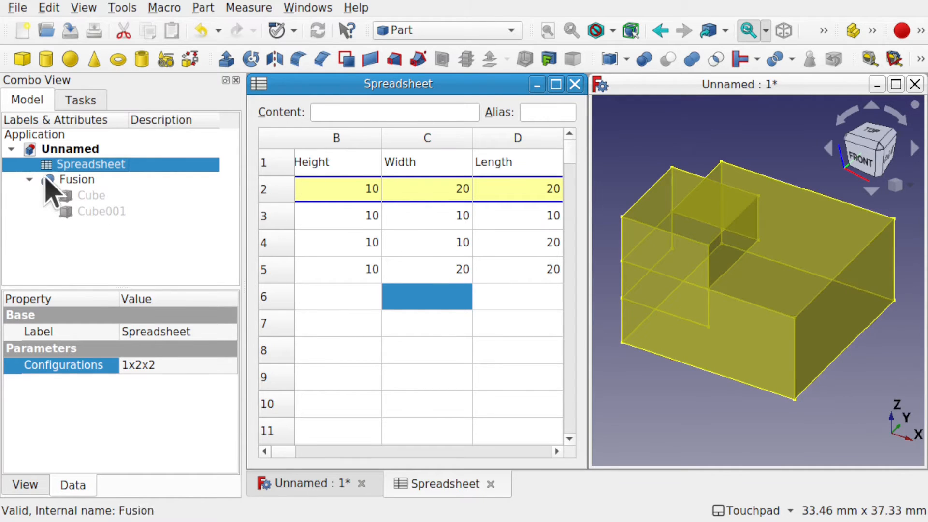
pyautogui.click(134, 270)
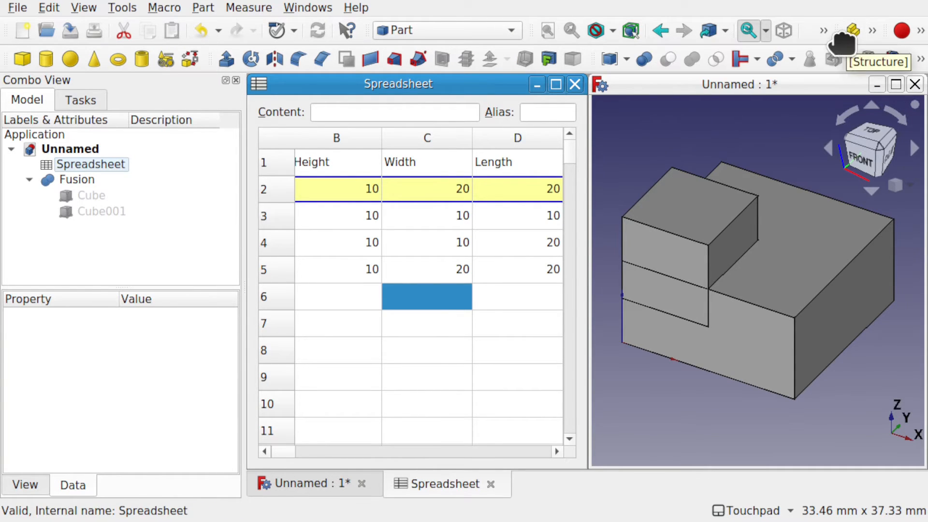
# - Expose the Structure tools and maximize the 3D view after closing the spreadsheet window
pyautogui.moveTo(842, 37); pyautogui.dragTo(544, 36)
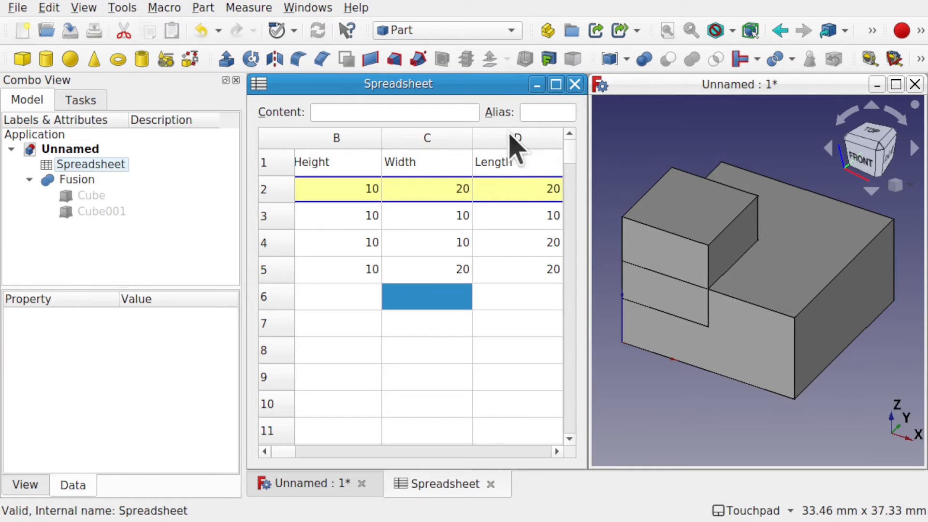
pyautogui.click(575, 84)
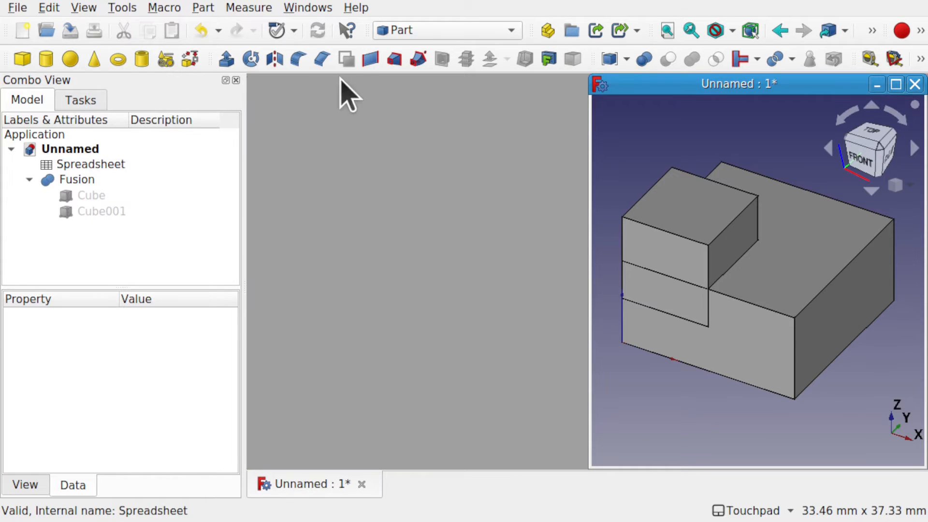
pyautogui.click(896, 85)
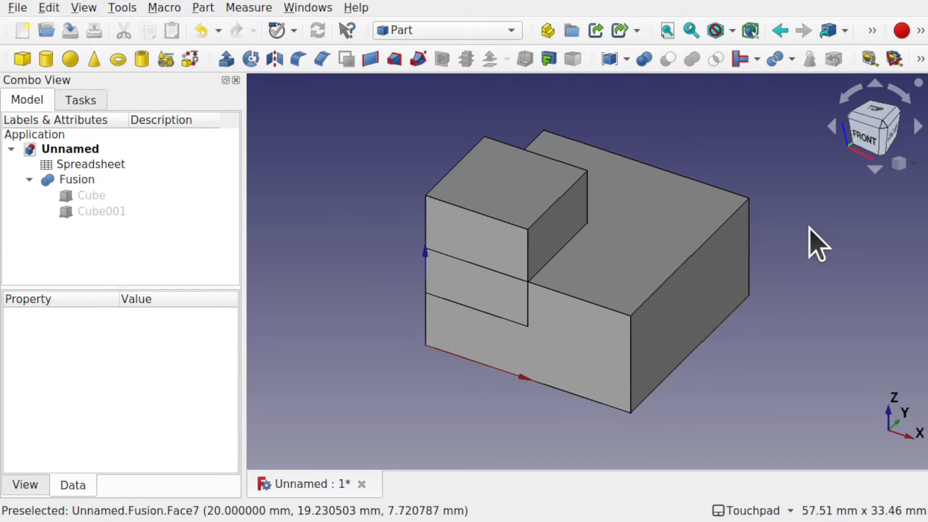
# - Create a new part container, and add a trial cube to it and delete it again
pyautogui.click(549, 32)
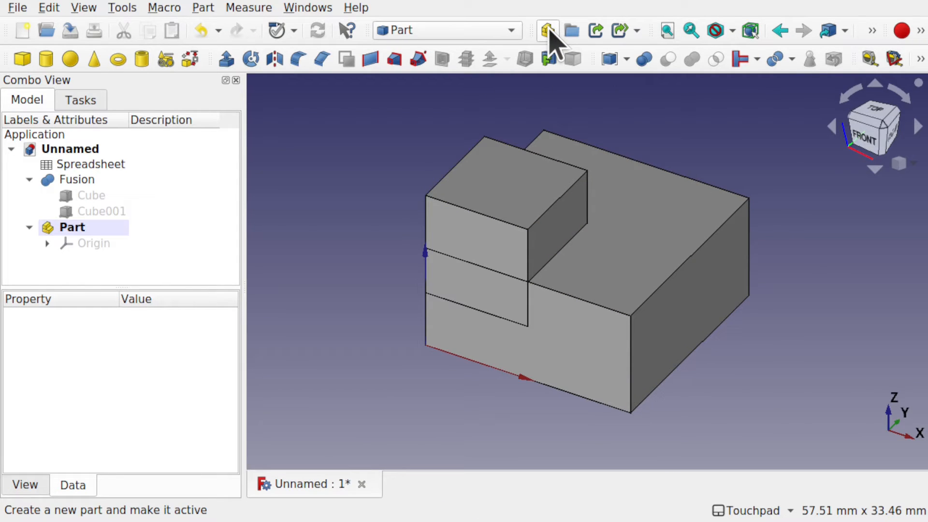
pyautogui.click(22, 62)
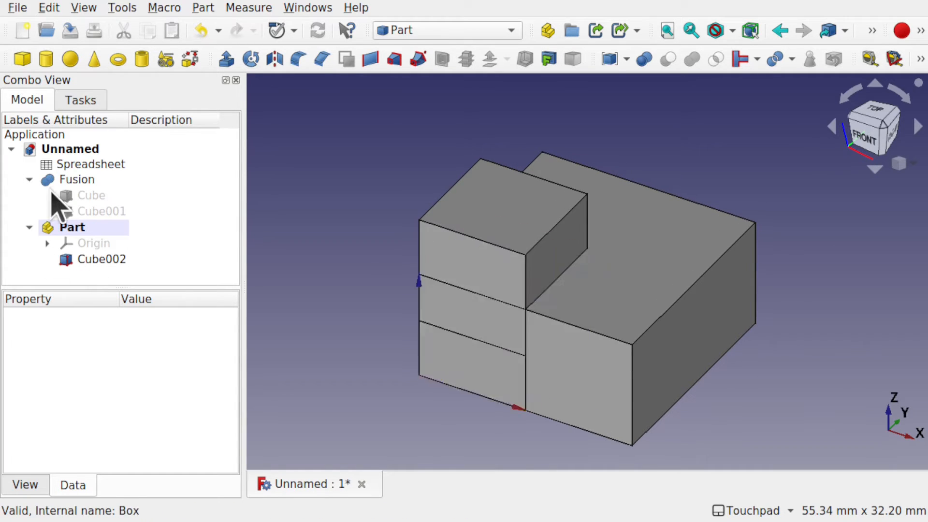
pyautogui.click(95, 261)
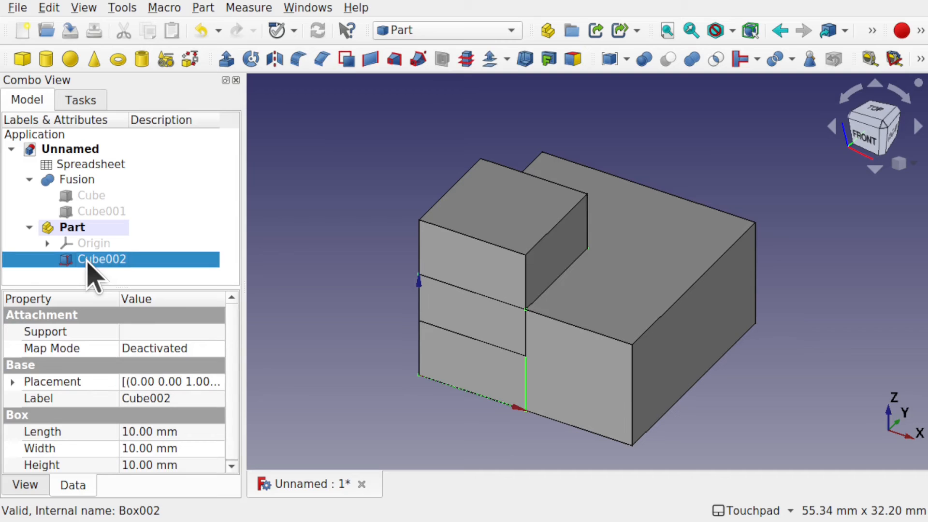
pyautogui.press('Delete')
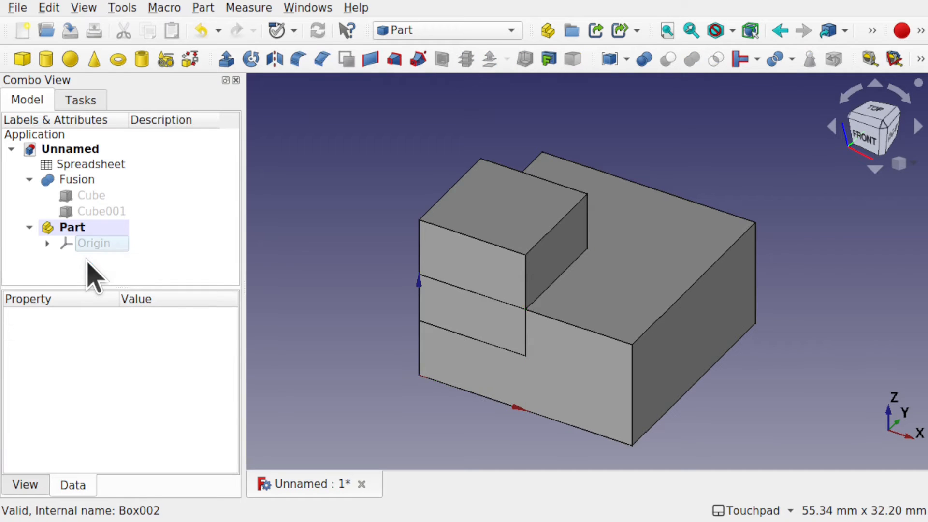
# - Move the fusion into the new part container in the model tree
pyautogui.moveTo(75, 182); pyautogui.dragTo(82, 231)
pyautogui.click(81, 230)
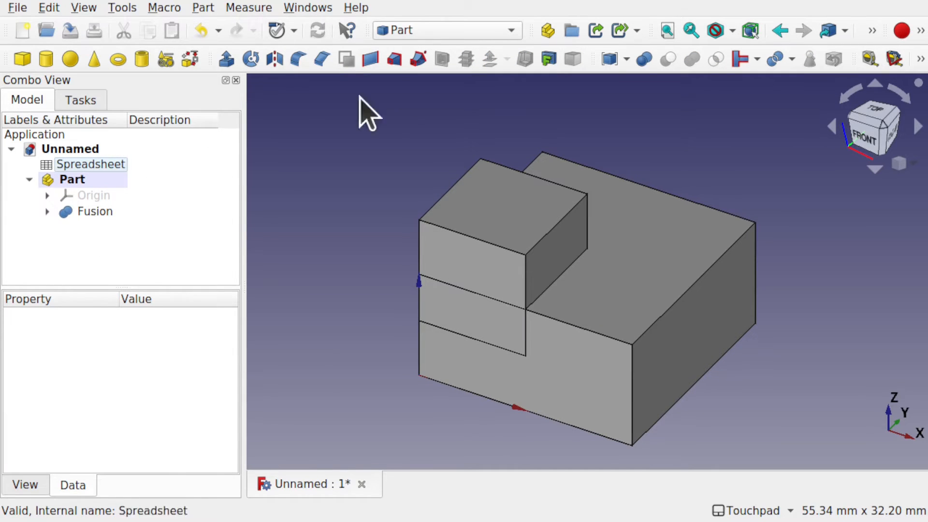
# - Create a second part container and add a default cube inside it
pyautogui.click(547, 33)
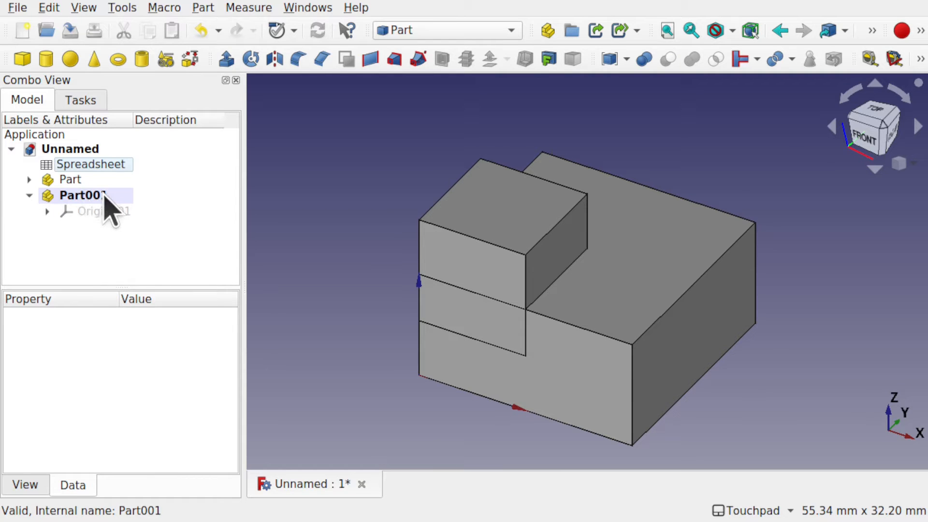
pyautogui.click(22, 59)
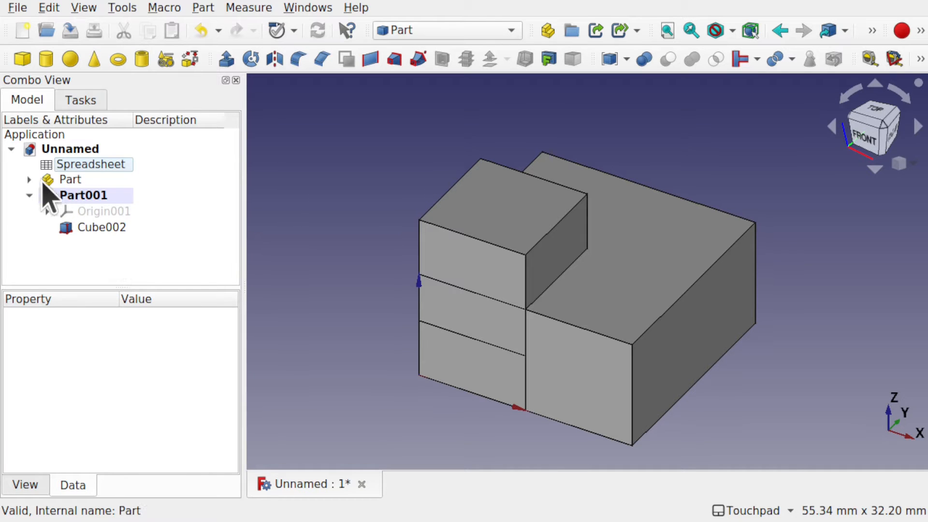
# - Make the first part container active and add a default cube to it
pyautogui.click(73, 181)
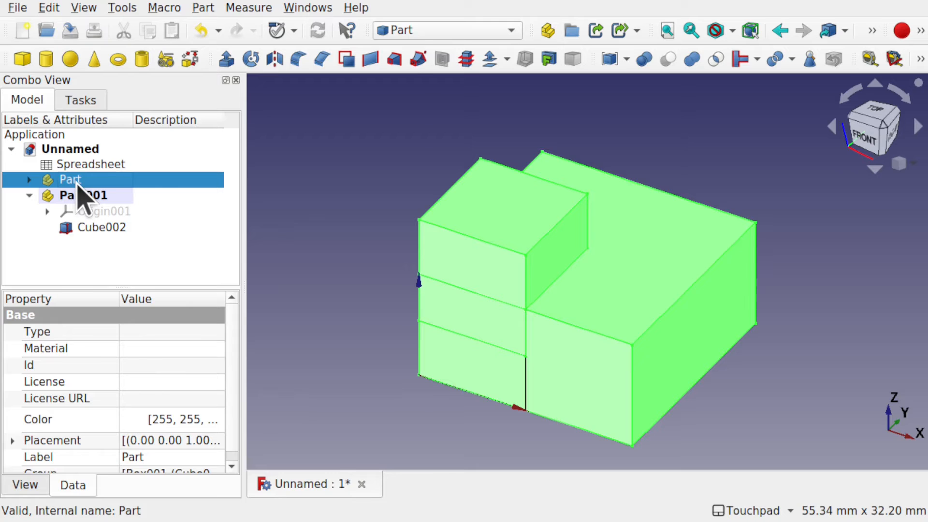
pyautogui.rightClick(77, 187)
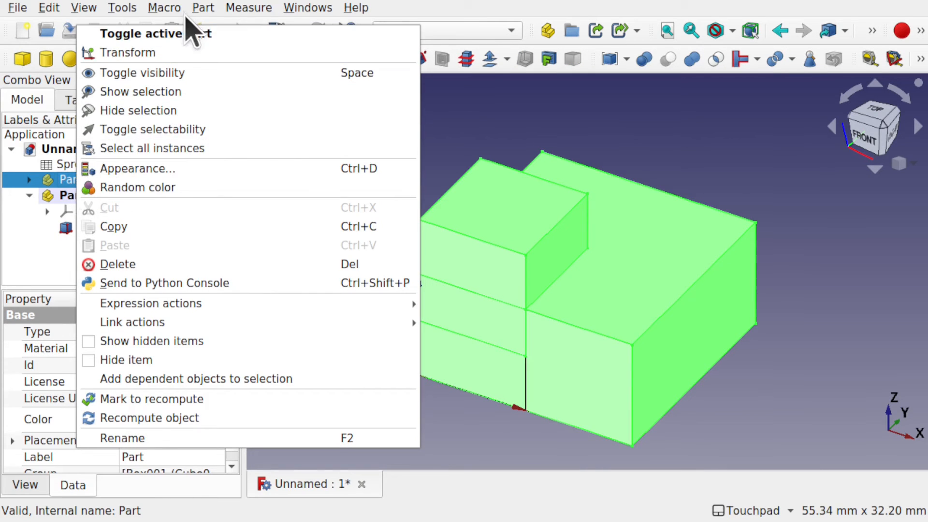
pyautogui.click(182, 35)
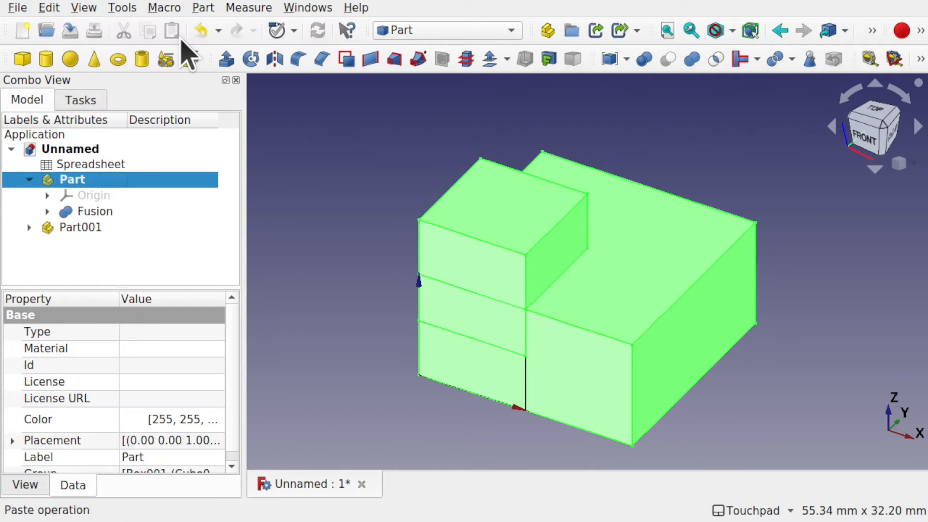
pyautogui.click(119, 250)
pyautogui.click(22, 58)
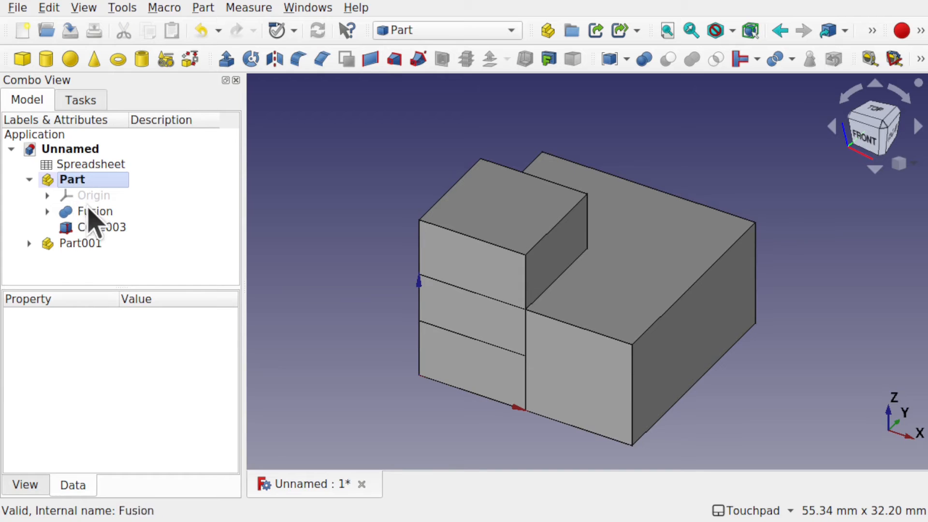
# - Delete the second part container with its contents and the extra cube in the first part
pyautogui.click(77, 244)
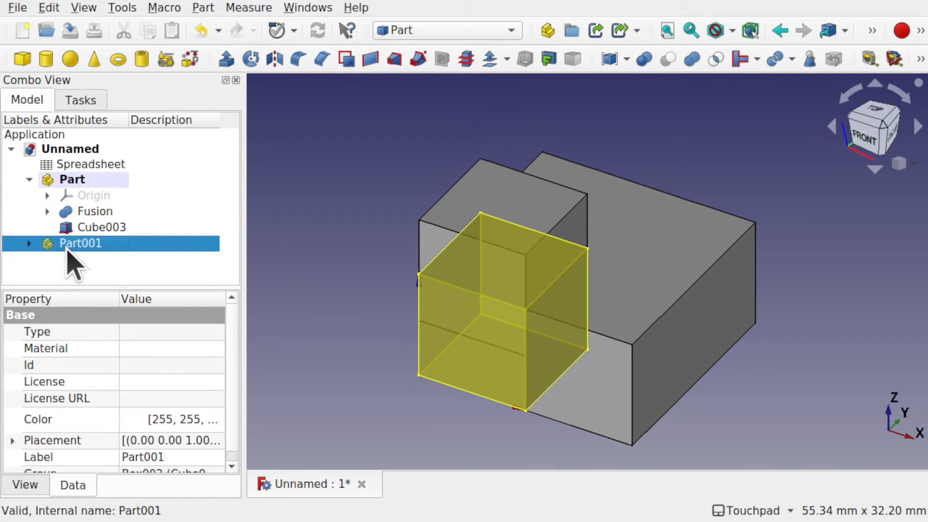
pyautogui.press('Delete')
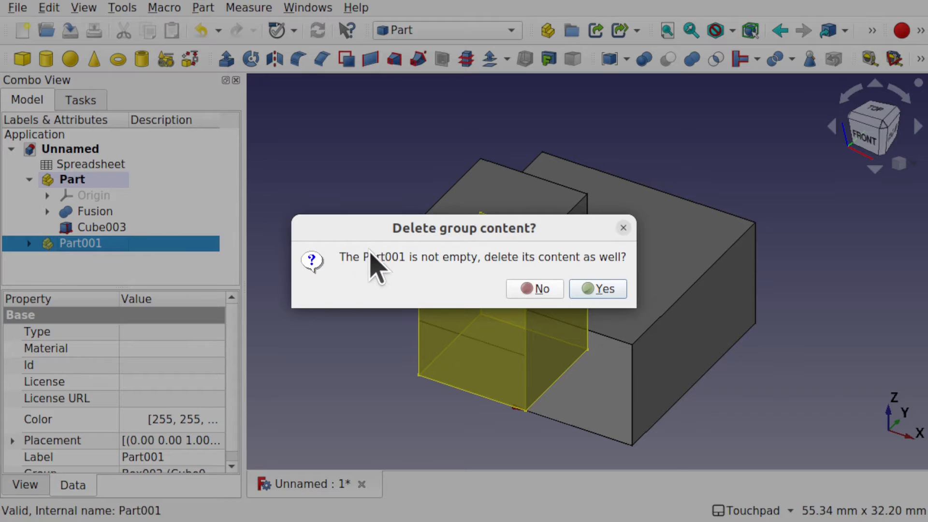
pyautogui.click(599, 293)
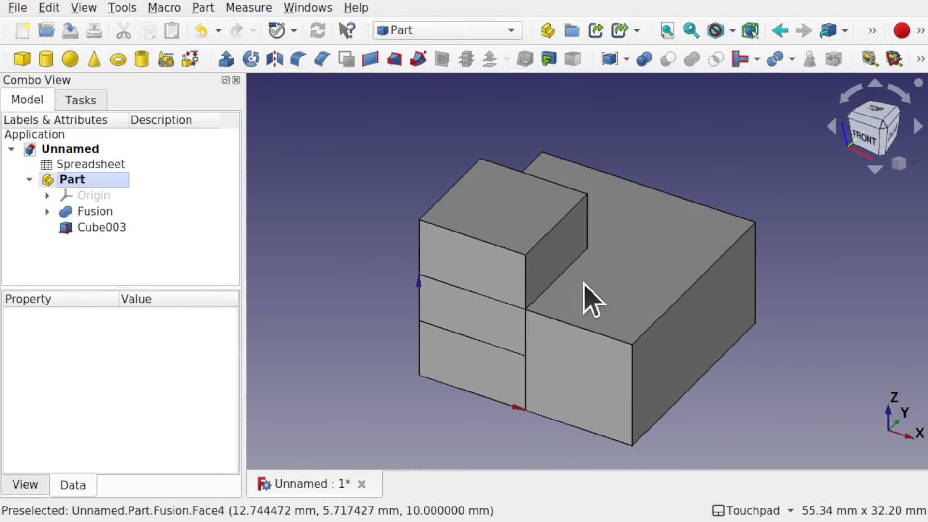
pyautogui.click(105, 227)
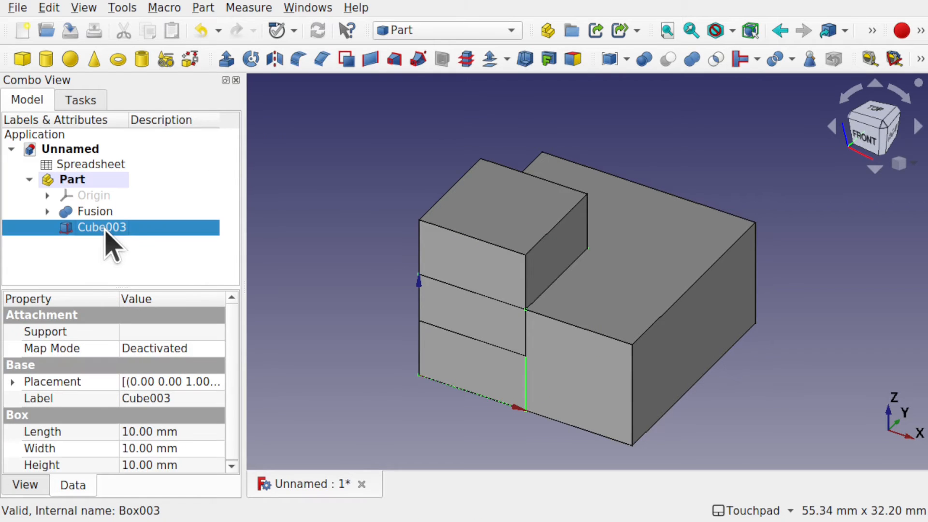
pyautogui.press('Delete')
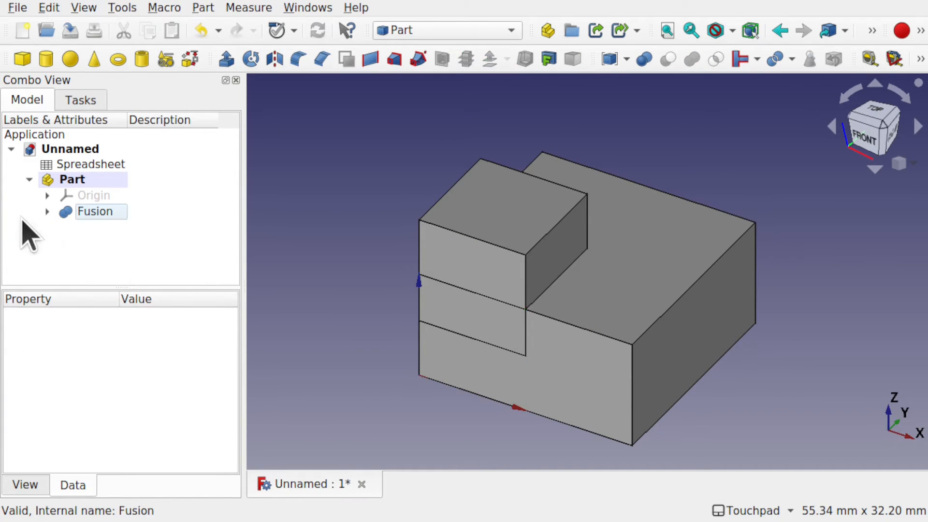
# - Delete the fusion and the raised second cube, keeping only the spreadsheet-driven cube in the part
pyautogui.click(110, 230)
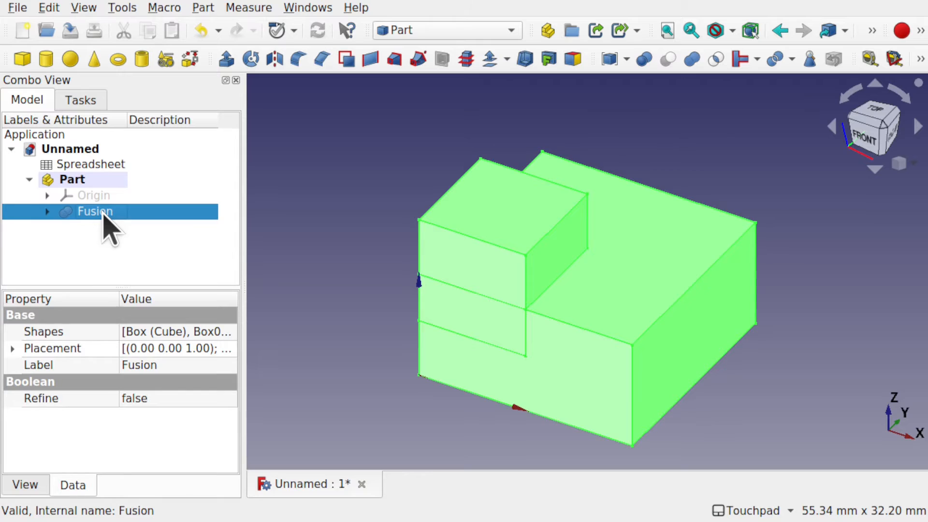
pyautogui.press('Delete')
pyautogui.click(94, 228)
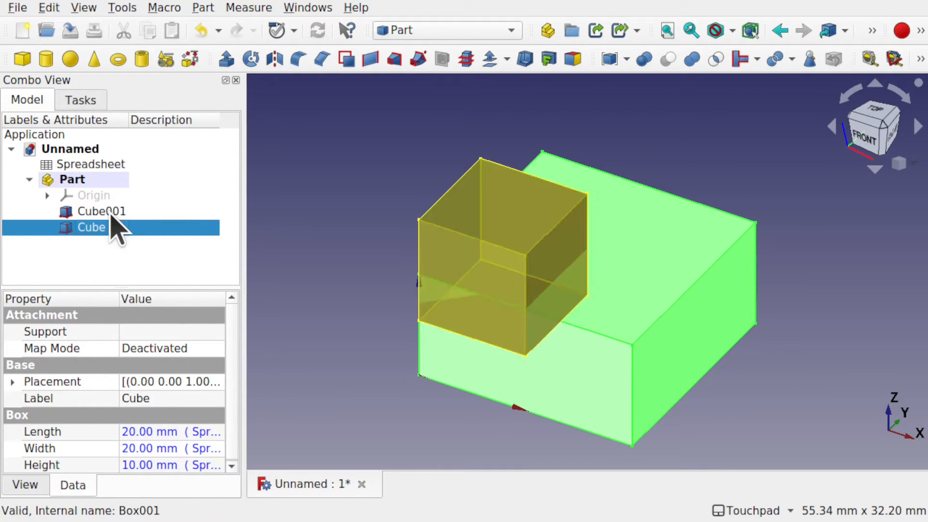
pyautogui.click(126, 212)
pyautogui.press('Delete')
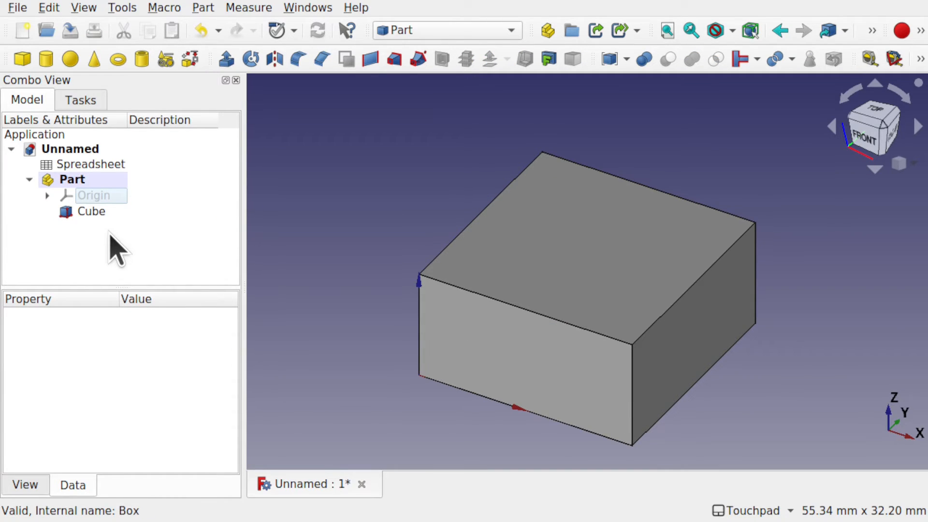
# - Open the spreadsheet and compare its Configurations property with the properties of the part container
pyautogui.doubleClick(86, 167)
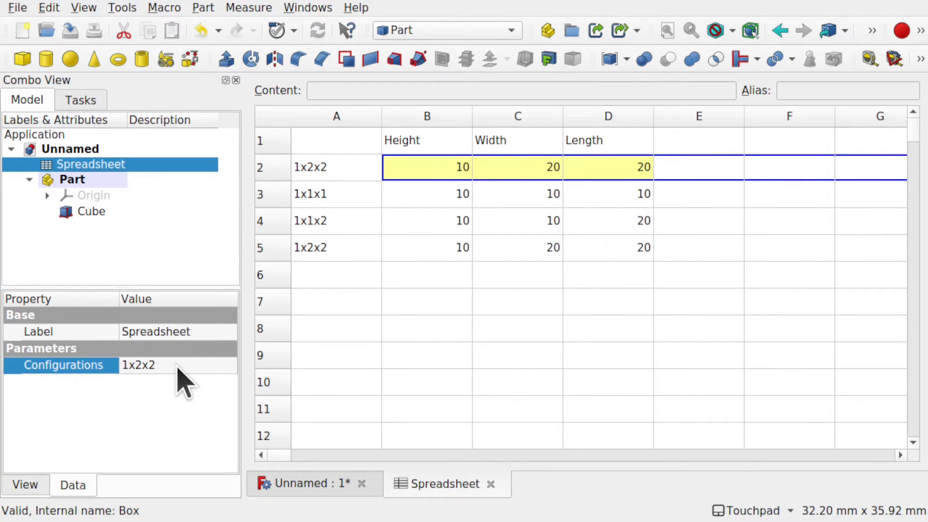
pyautogui.click(74, 183)
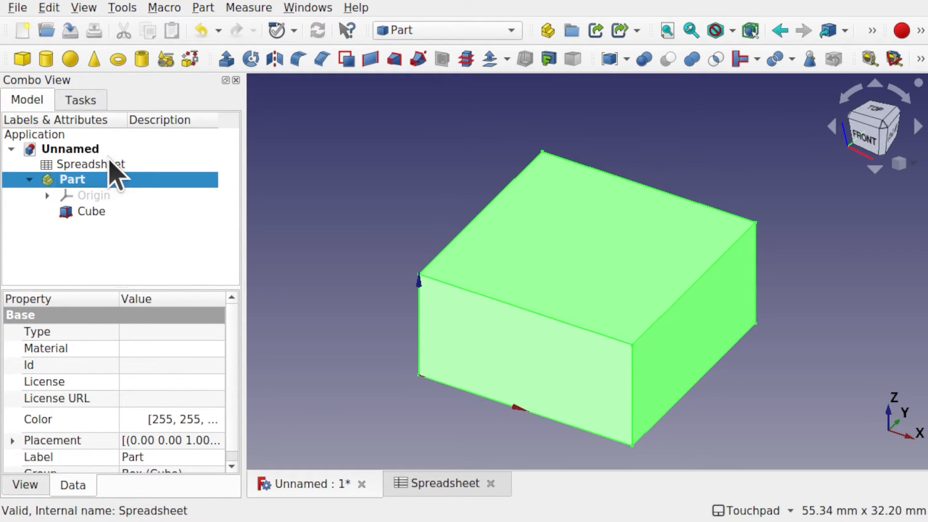
pyautogui.doubleClick(111, 165)
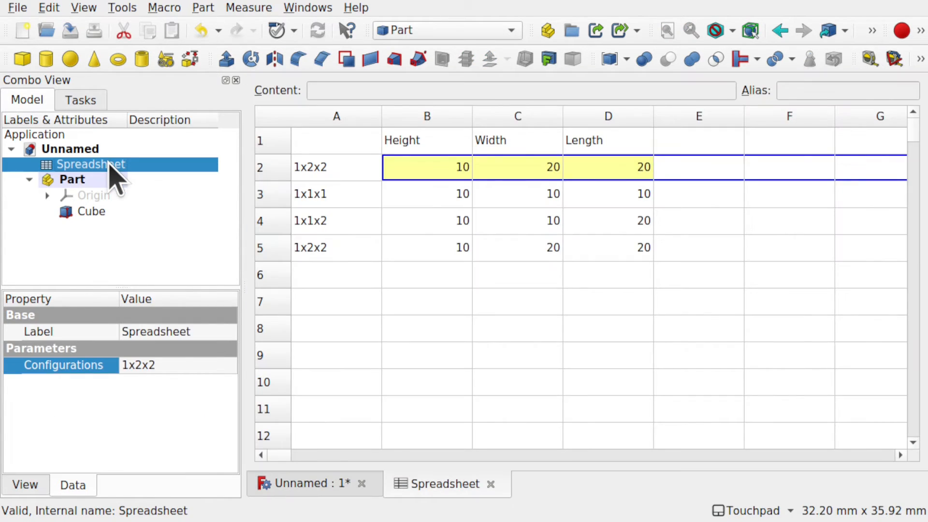
# - Redirect the configuration table at cell A2 to the property Part.Configurations, keeping the Parameters group
pyautogui.click(334, 167)
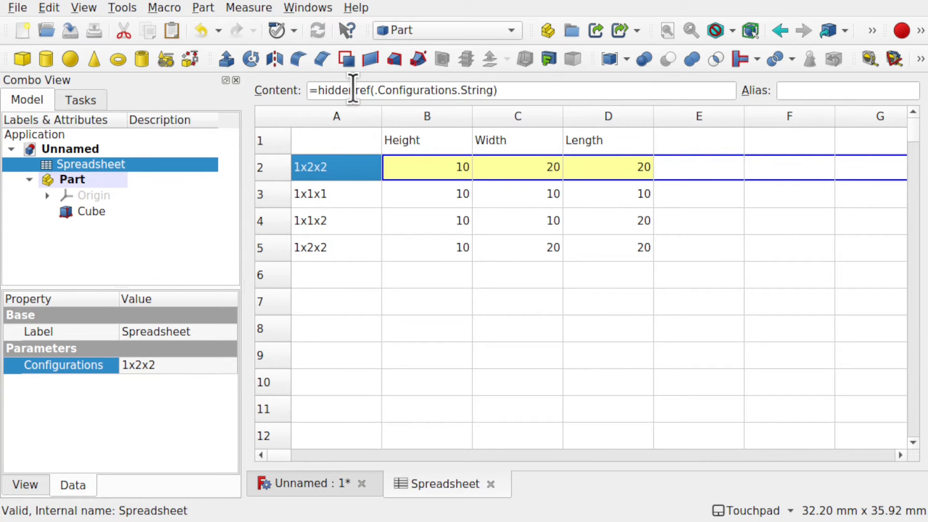
pyautogui.rightClick(331, 162)
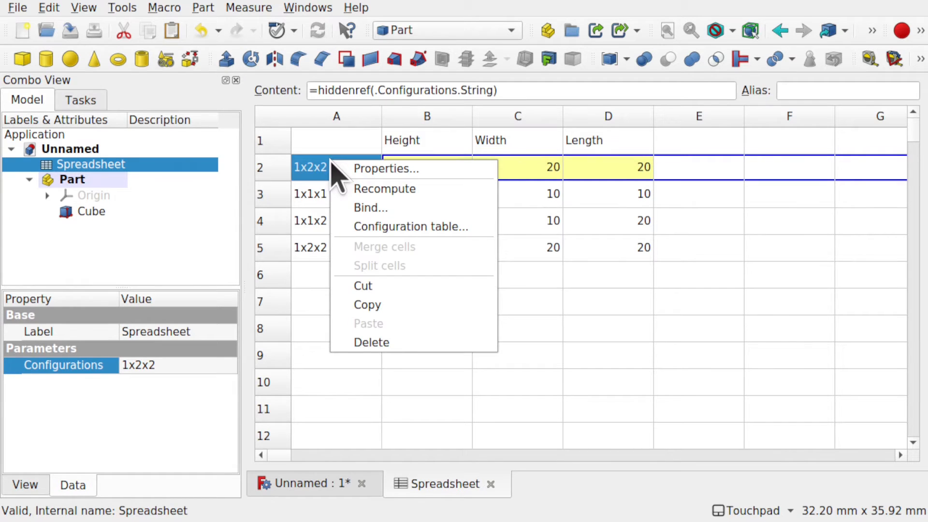
pyautogui.click(410, 227)
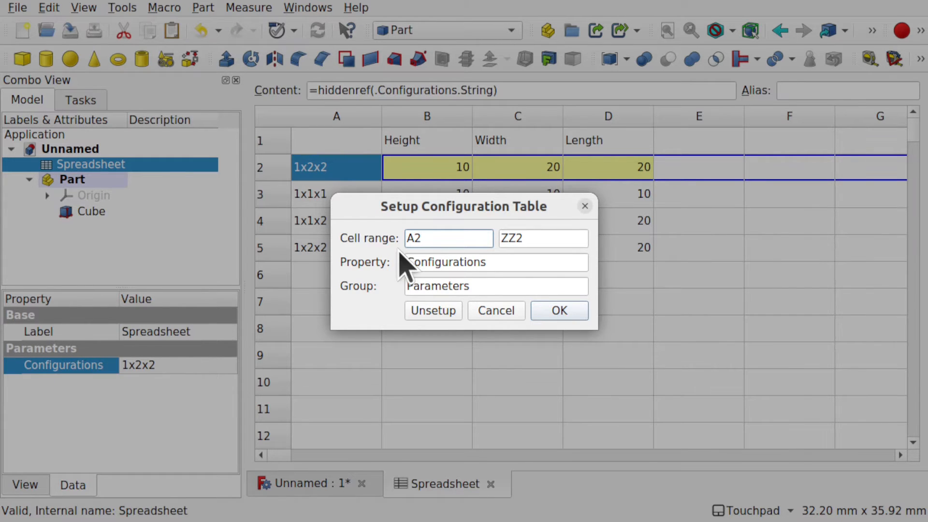
pyautogui.click(409, 262)
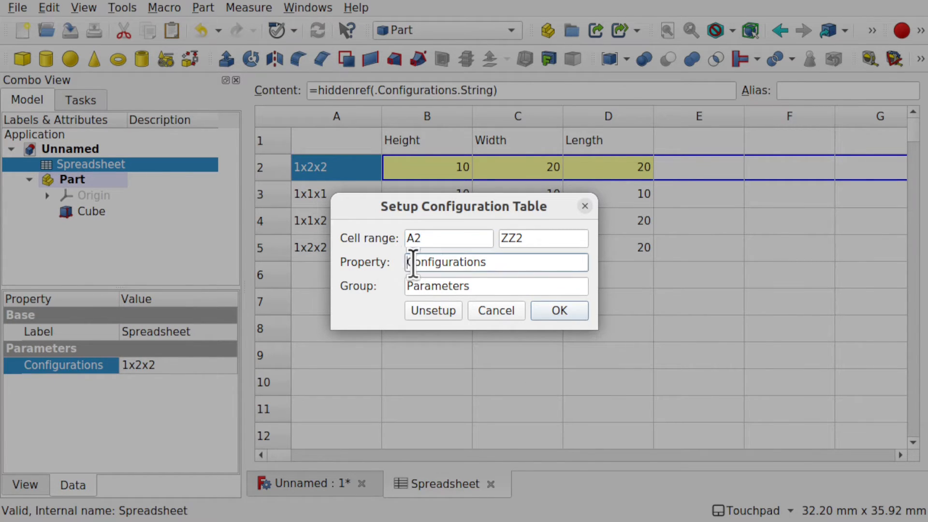
pyautogui.write('P')
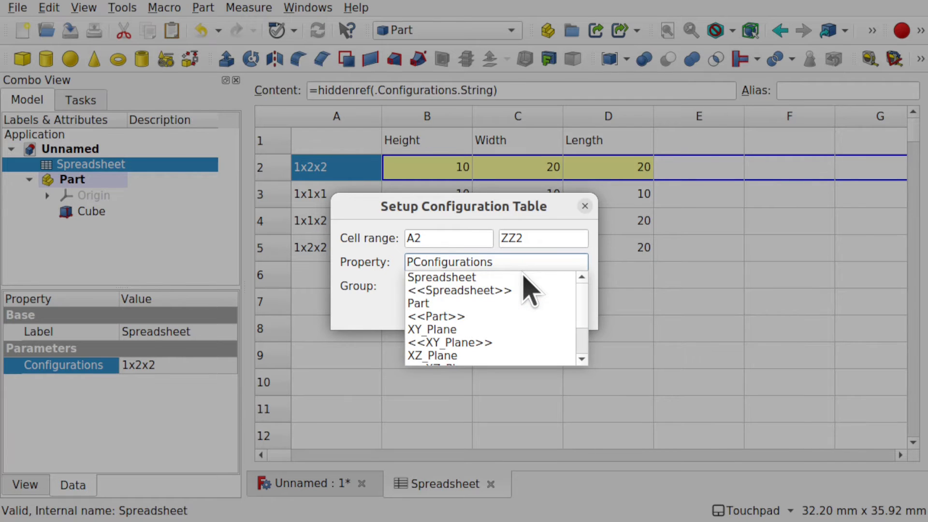
pyautogui.write('art')
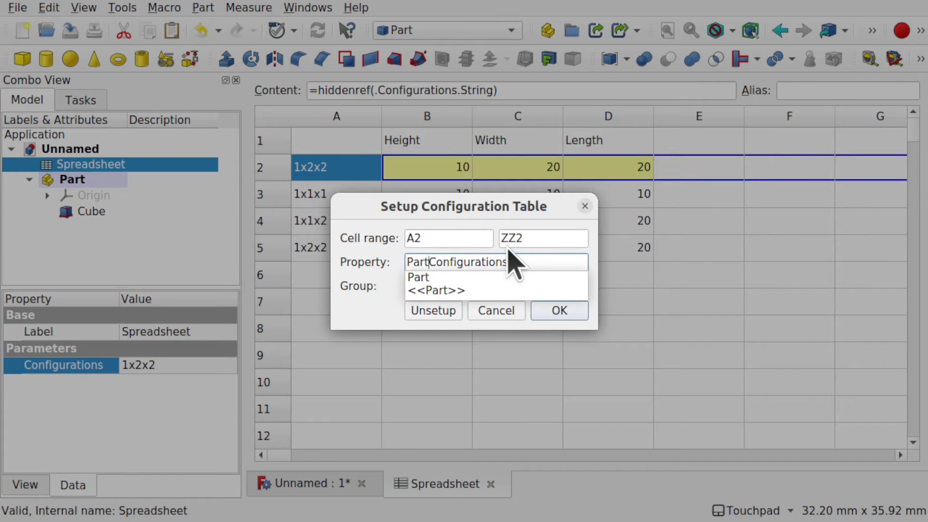
pyautogui.write('.')
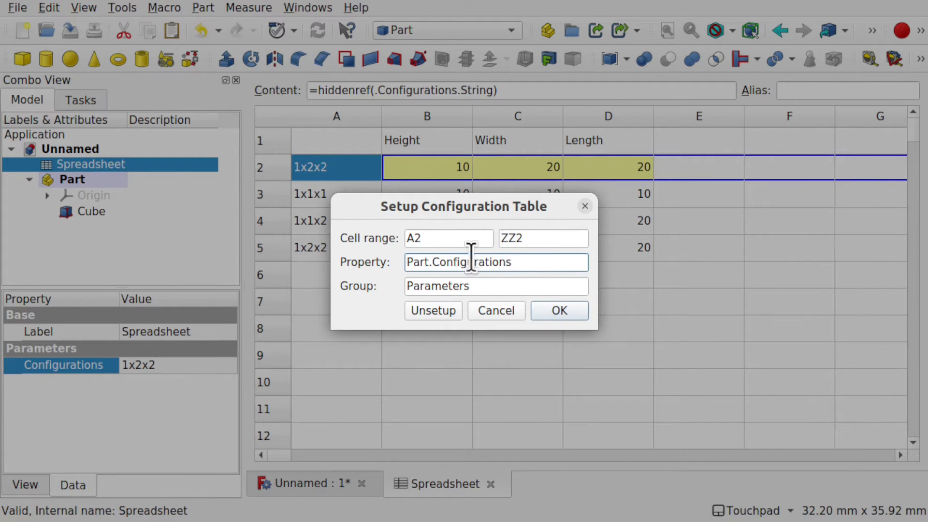
pyautogui.click(562, 313)
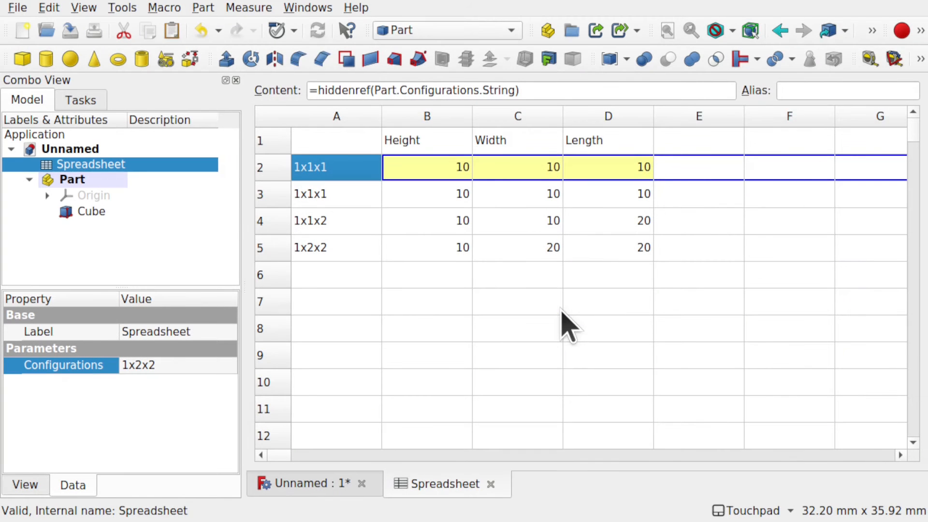
# - Test the spreadsheet's own Configurations property against the 3D cube by choosing 1x1x2 and finally 1x1x1
pyautogui.click(139, 407)
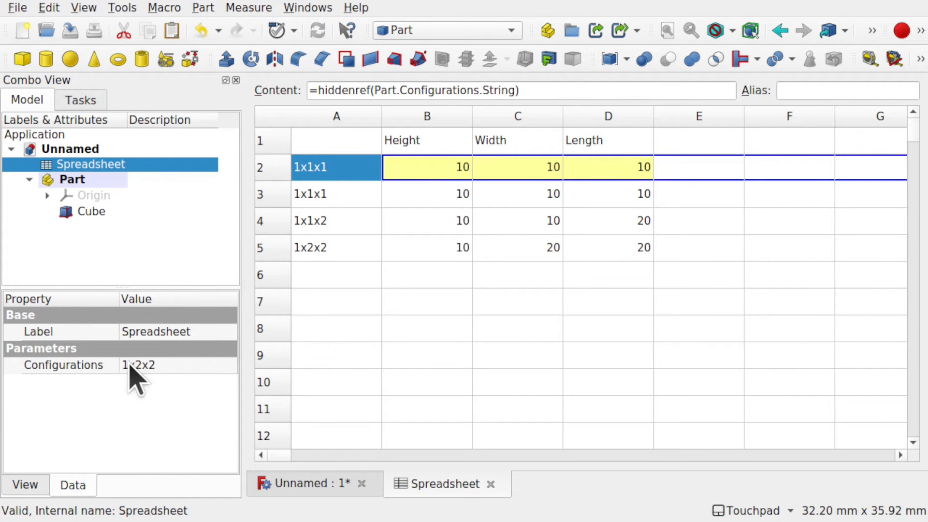
pyautogui.click(323, 483)
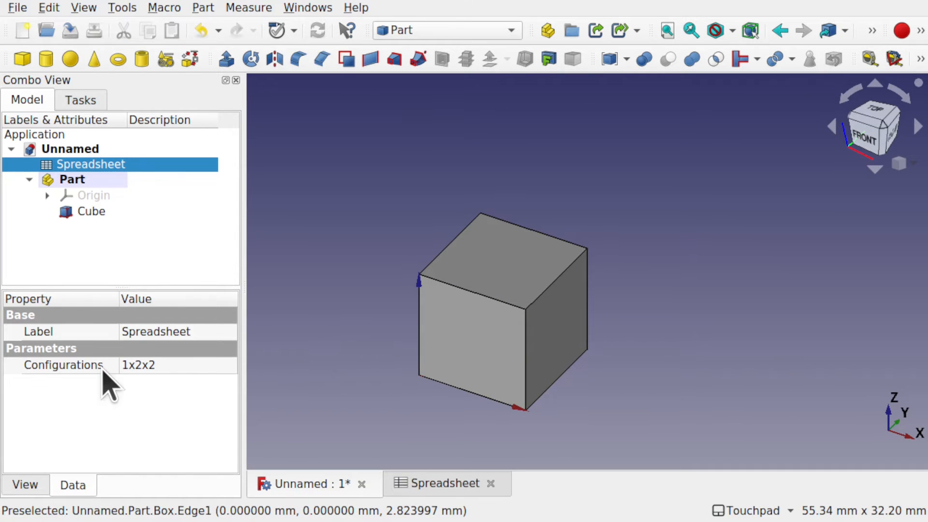
pyautogui.click(154, 366)
pyautogui.click(154, 367)
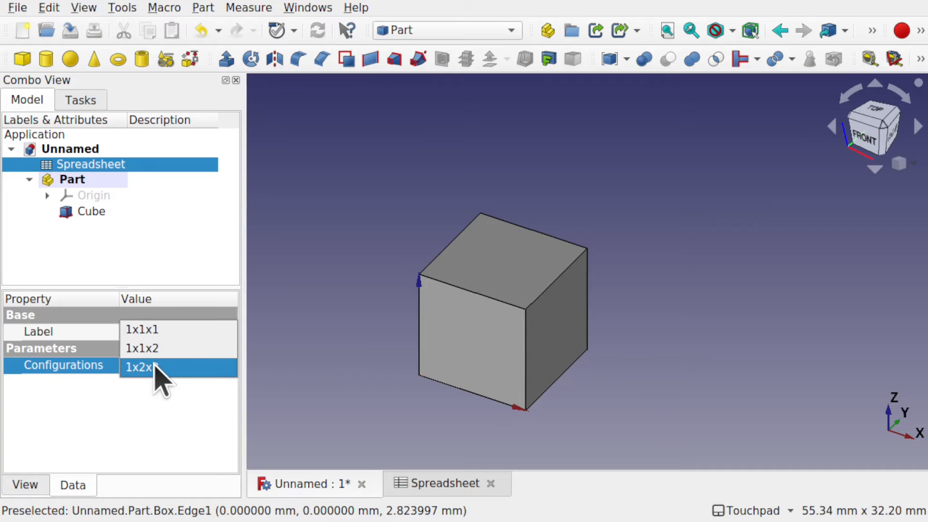
pyautogui.click(157, 354)
pyautogui.click(164, 366)
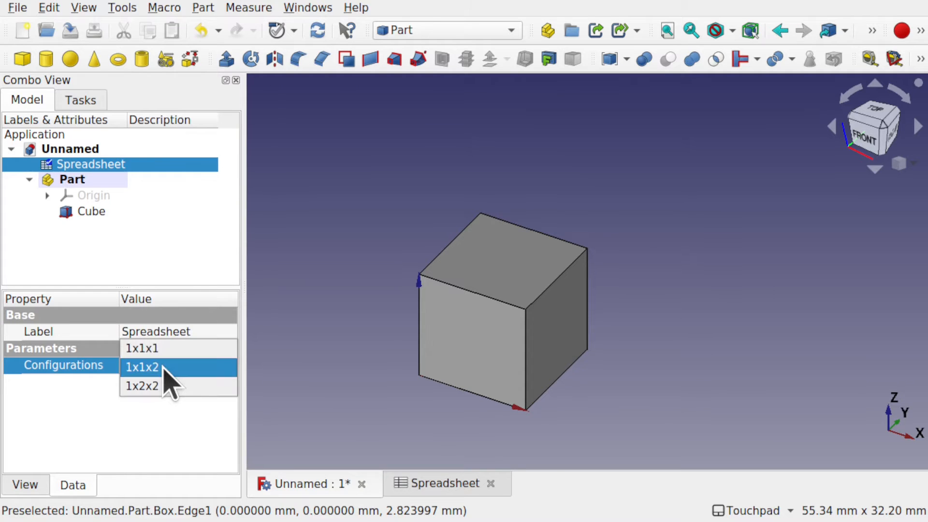
pyautogui.click(163, 348)
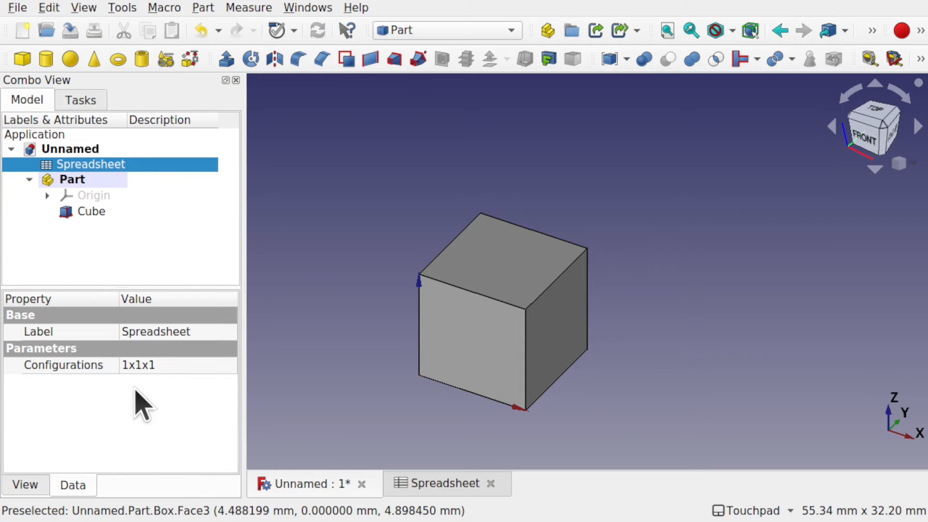
# - Set the part container's Configurations property to 1x1x2
pyautogui.click(72, 180)
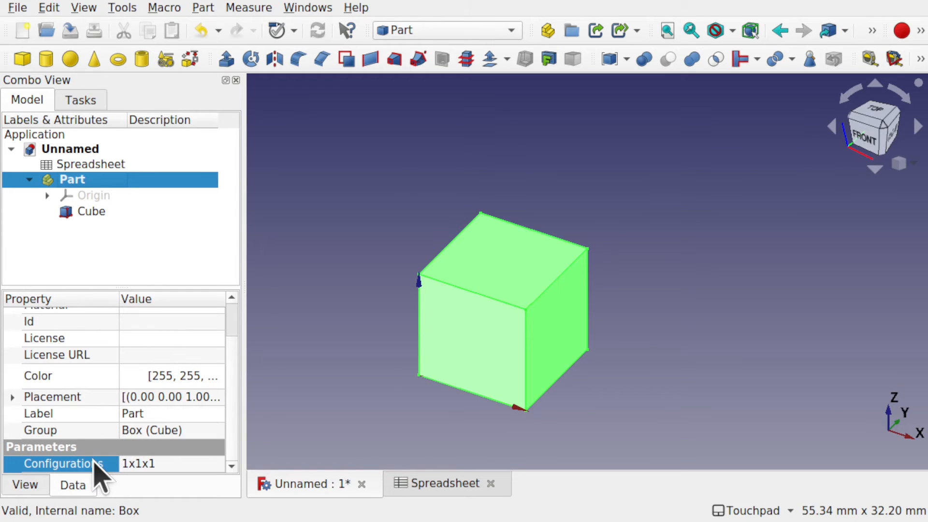
pyautogui.click(188, 463)
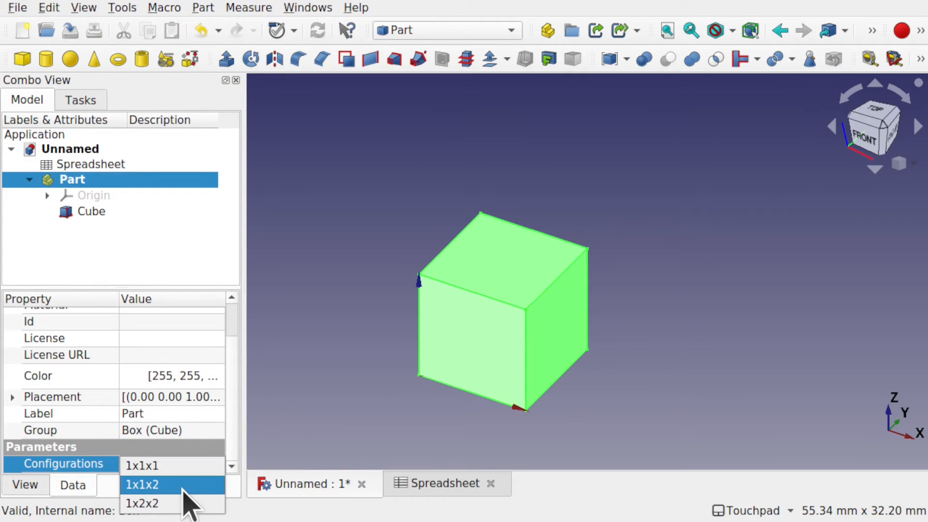
pyautogui.click(183, 489)
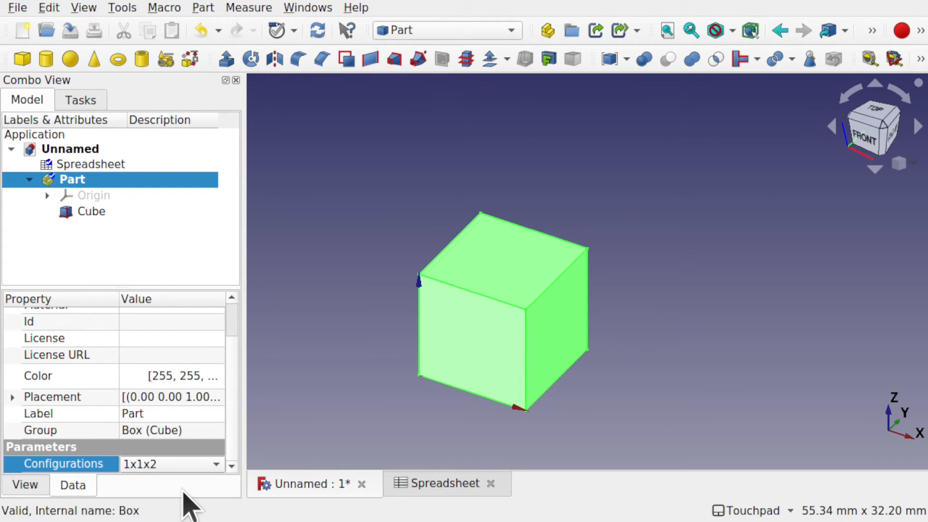
pyautogui.click(315, 405)
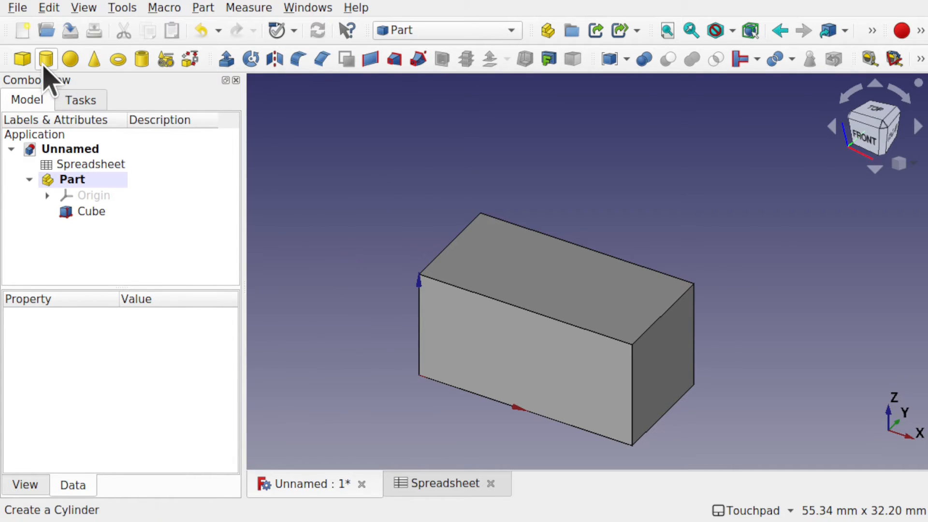
# - Add a default sphere to the part and cut it out of the cube
pyautogui.click(70, 58)
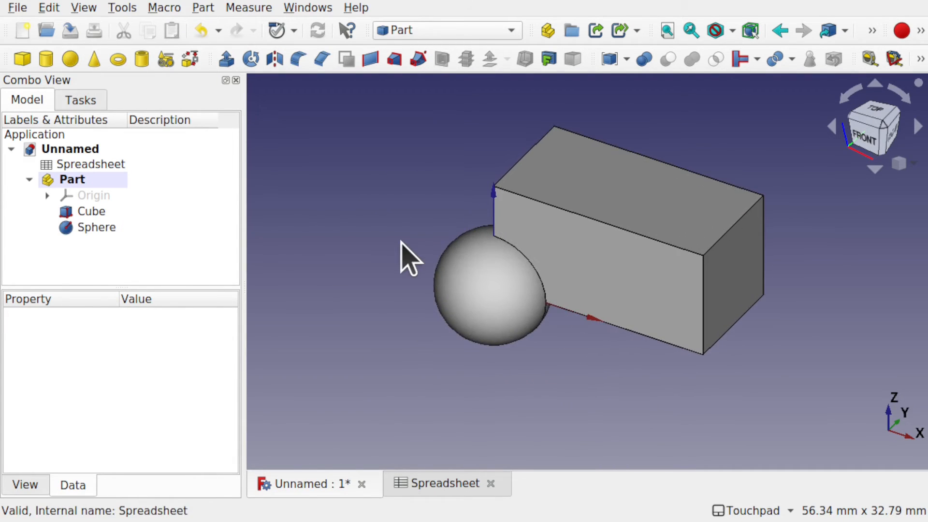
pyautogui.click(619, 235)
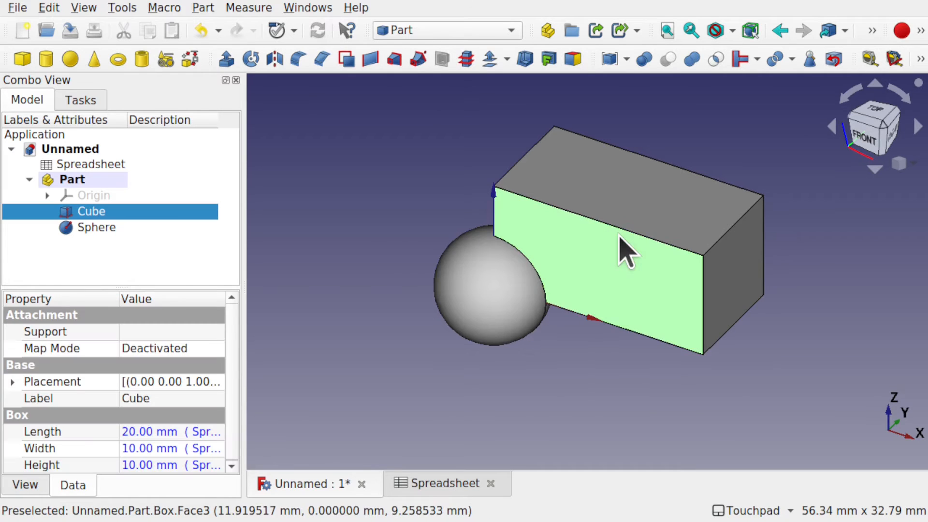
pyautogui.keyDown('ctrl'); pyautogui.click(491, 304); pyautogui.keyUp('ctrl')
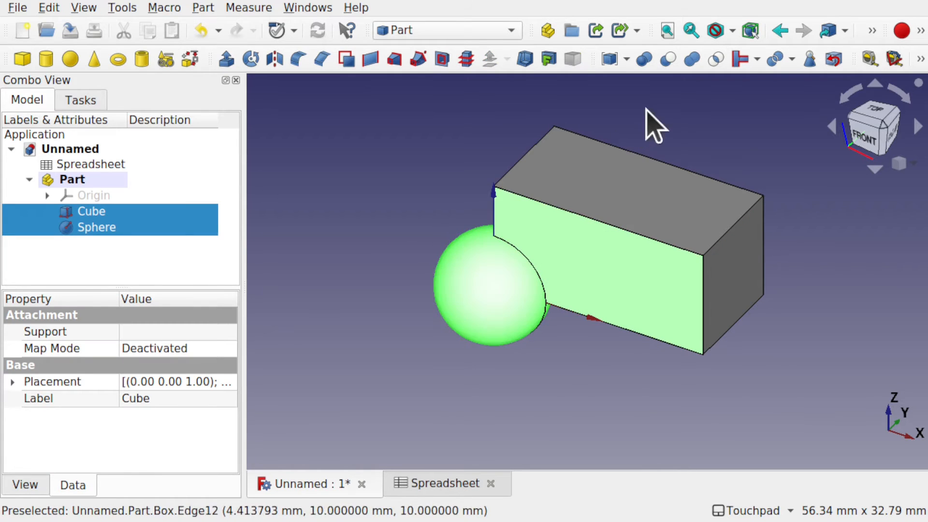
pyautogui.click(669, 60)
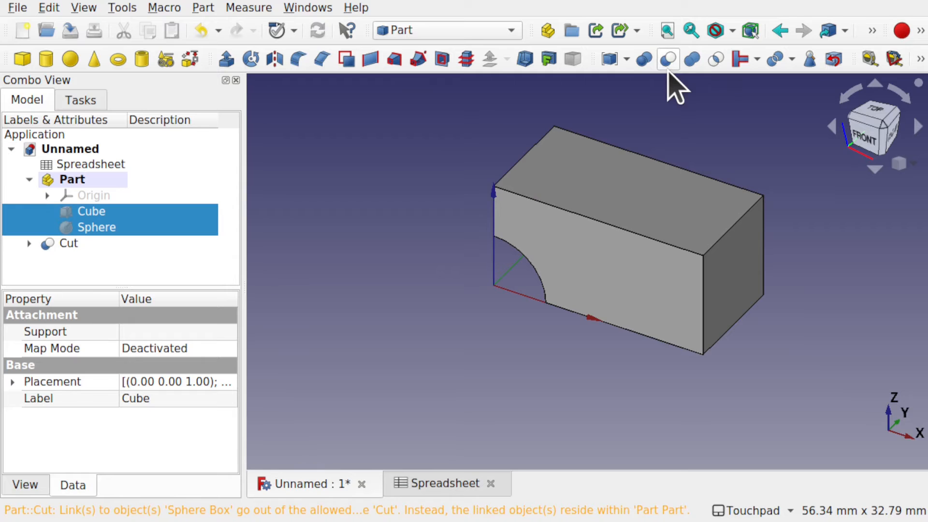
pyautogui.keyDown('alt'); pyautogui.moveTo(566, 281); pyautogui.dragTo(661, 205); pyautogui.keyUp('alt')
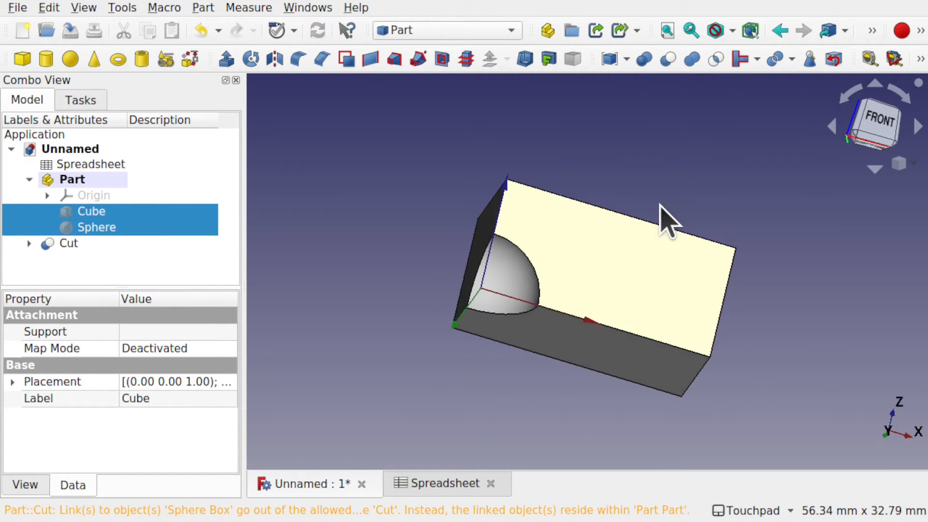
# - Compare the properties of the part and the cut, and set the part's Configurations property to 1x2x2
pyautogui.click(67, 184)
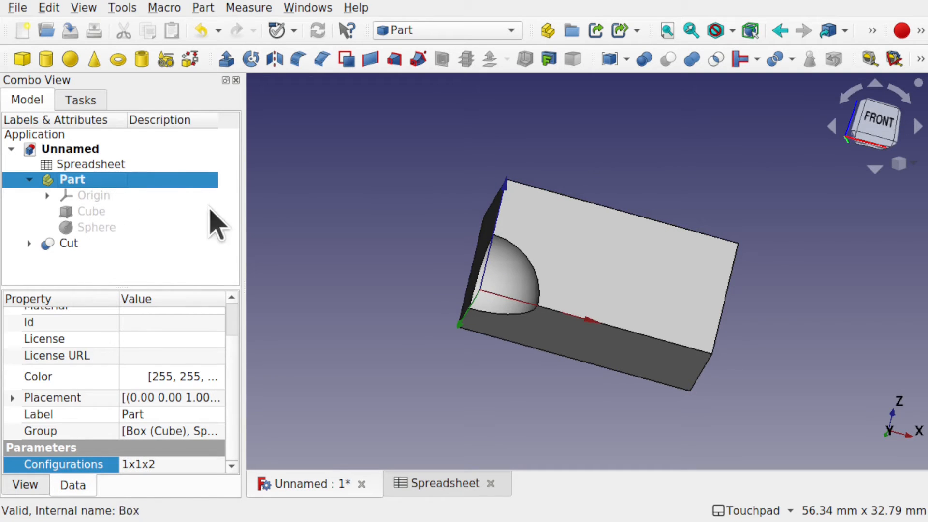
pyautogui.click(63, 246)
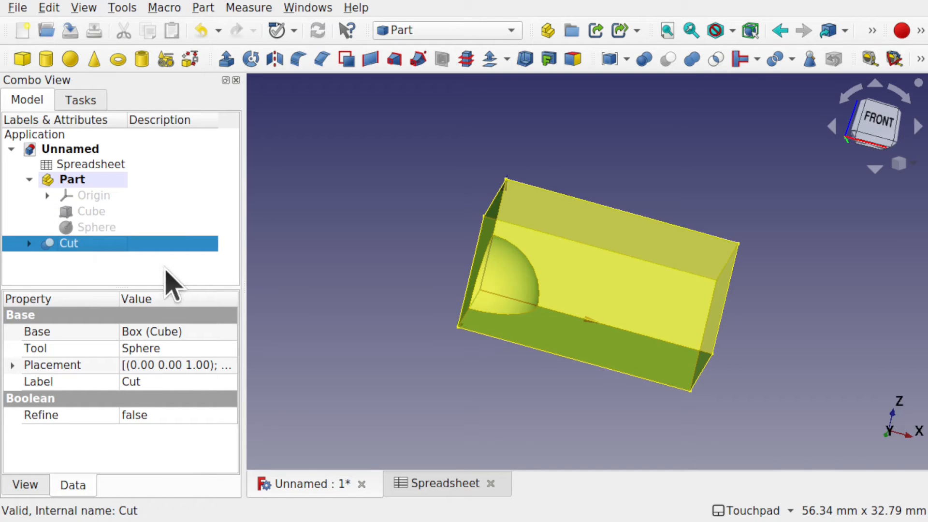
pyautogui.click(78, 179)
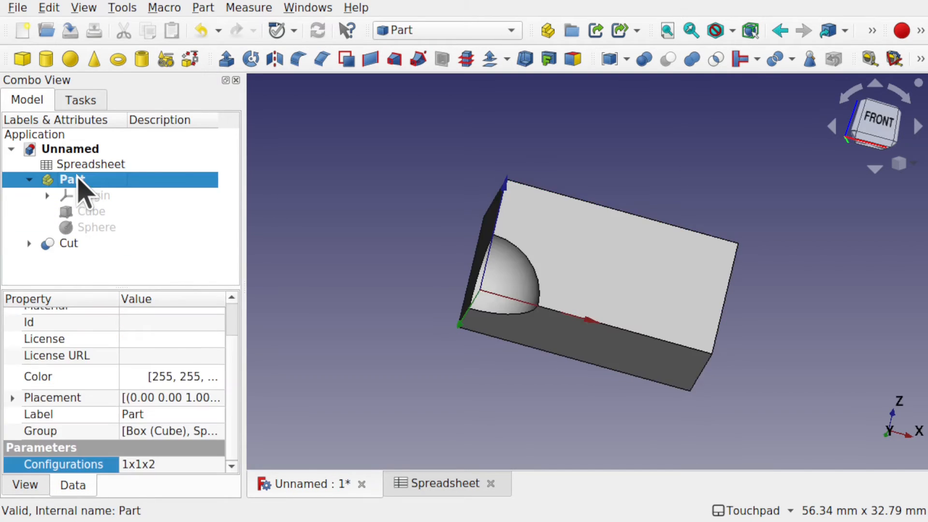
pyautogui.click(170, 464)
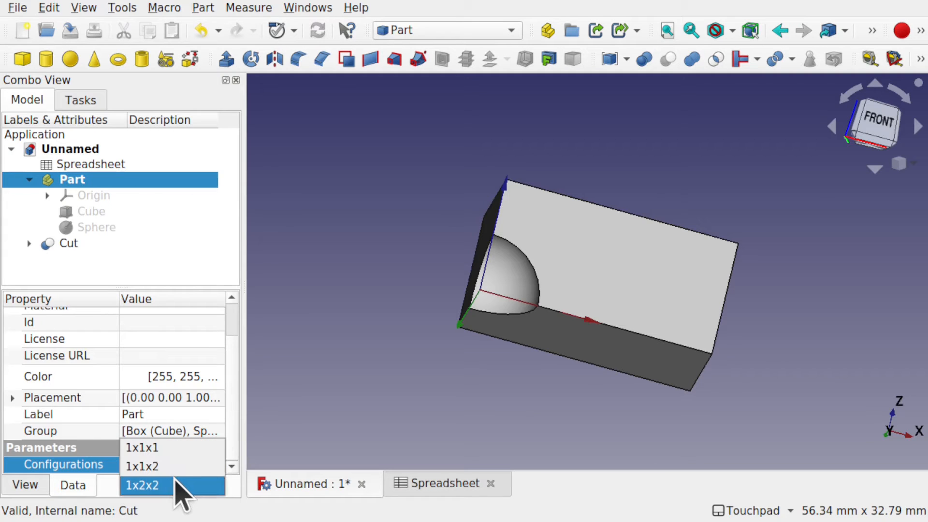
pyautogui.click(178, 485)
pyautogui.click(437, 364)
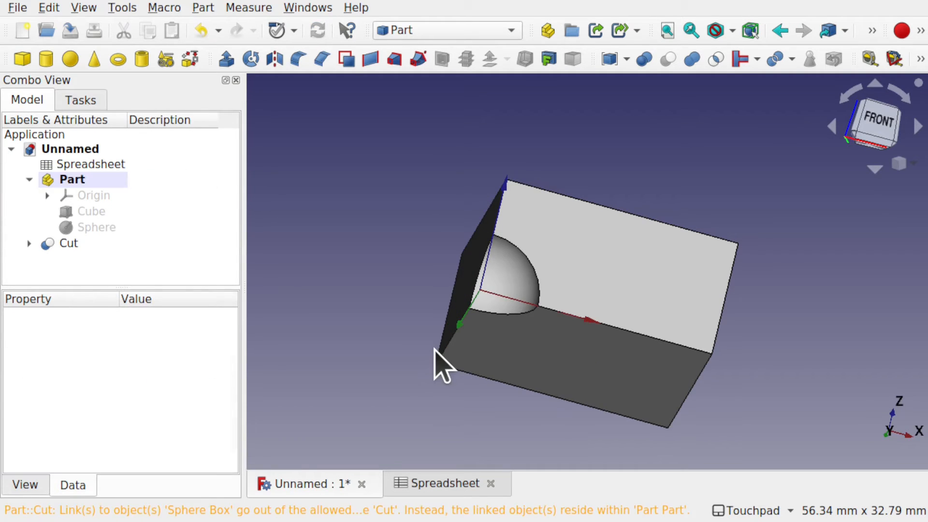
pyautogui.keyDown('alt'); pyautogui.moveTo(602, 355); pyautogui.dragTo(564, 407); pyautogui.keyUp('alt')
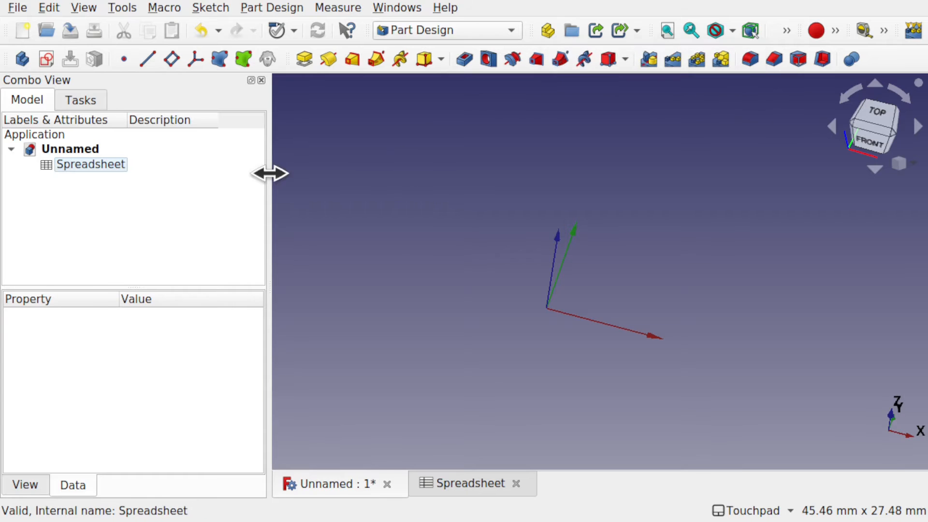
# - Create a new body and open a sketch in it on the XY plane
pyautogui.click(17, 67)
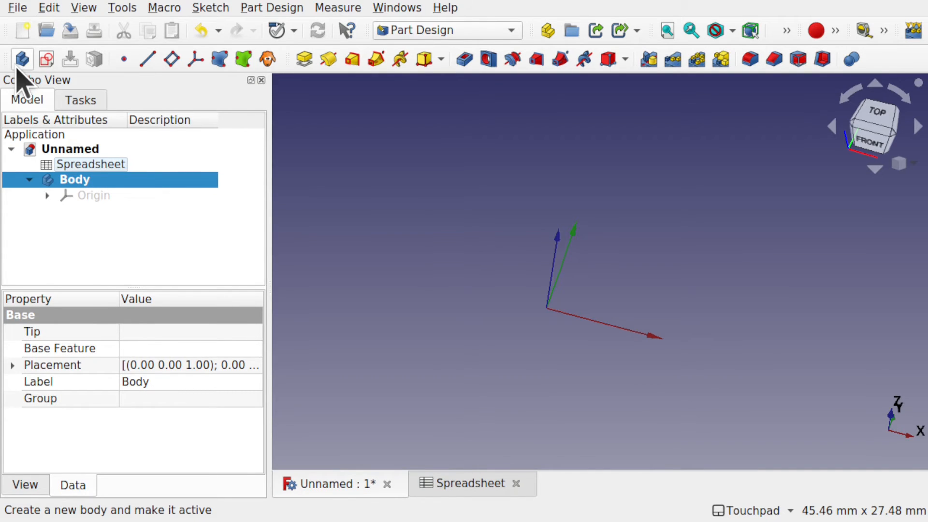
pyautogui.click(47, 60)
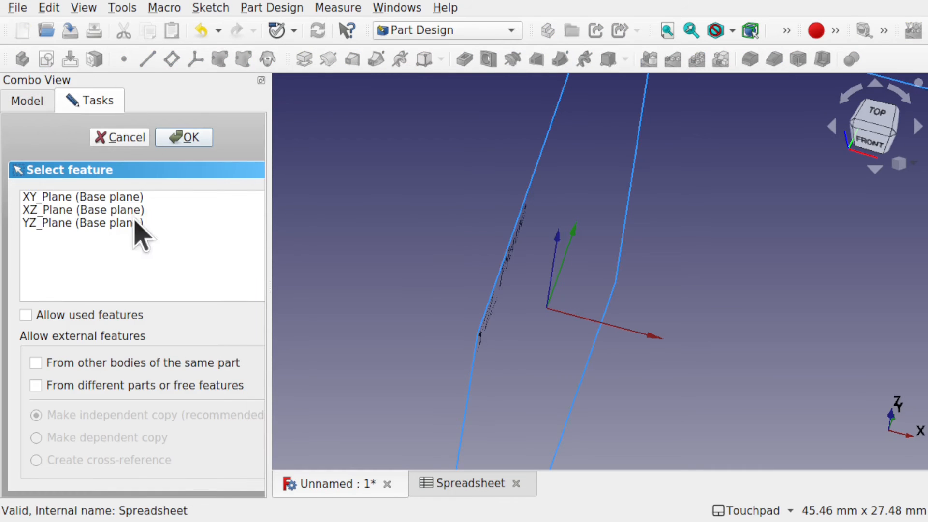
pyautogui.click(92, 196)
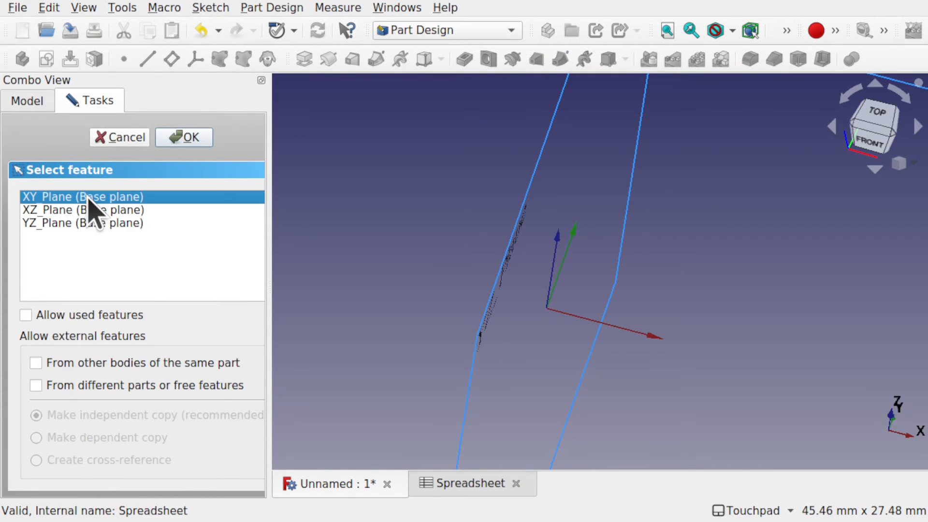
pyautogui.click(188, 137)
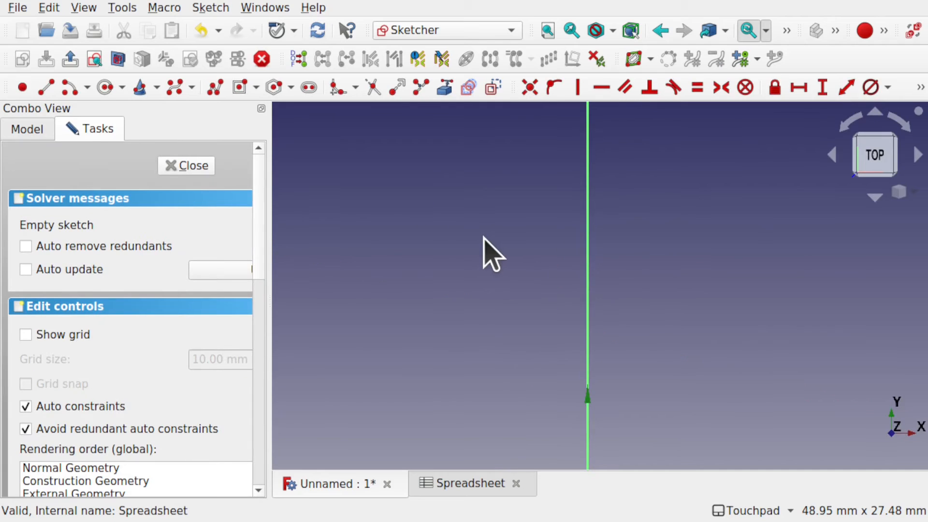
pyautogui.scroll(-2, 484, 236)
pyautogui.keyDown('shift'); pyautogui.moveTo(561, 290); pyautogui.dragTo(579, 157, button='middle'); pyautogui.keyUp('shift')
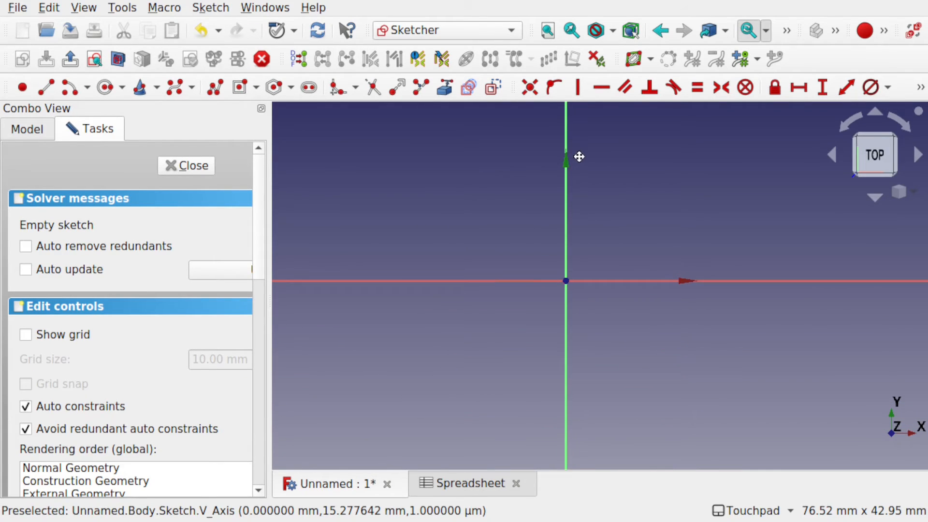
# - Draw a centered rectangle about 31 mm wide and 22 mm high around the sketch origin
pyautogui.click(256, 88)
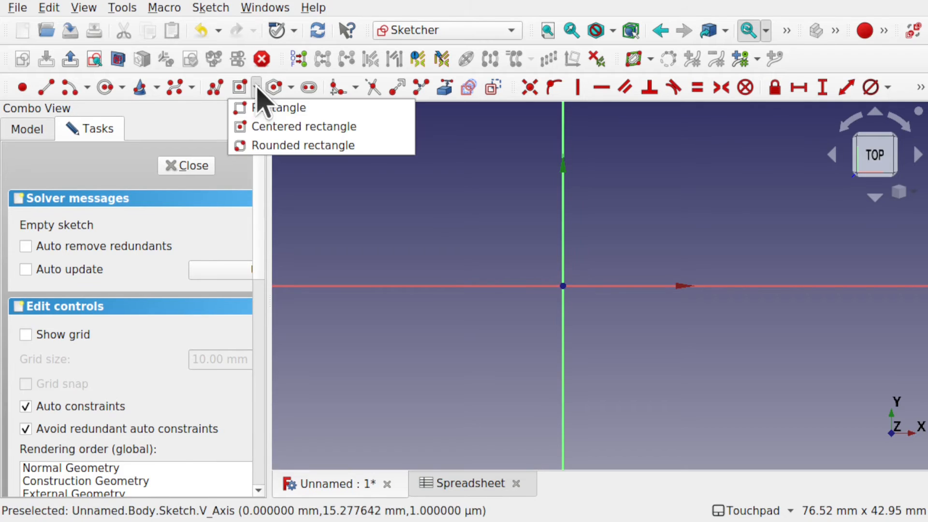
pyautogui.click(298, 128)
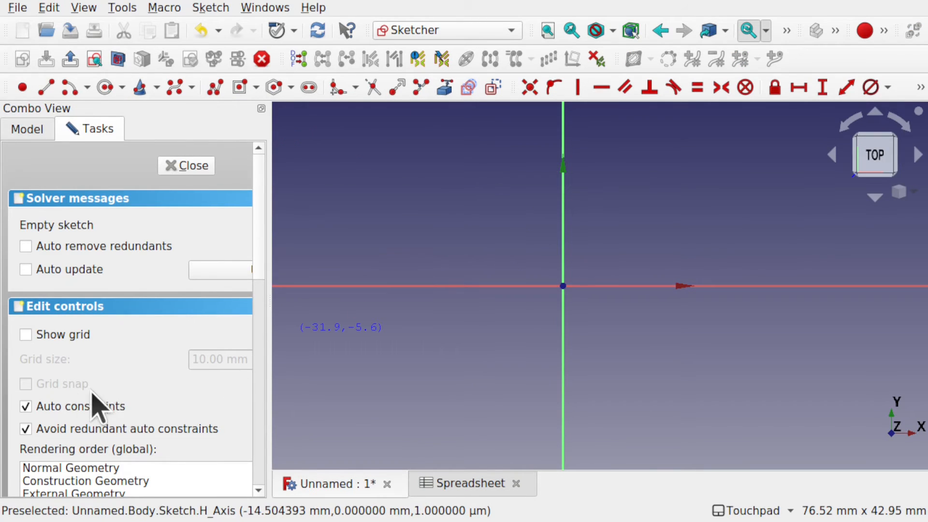
pyautogui.click(563, 285)
pyautogui.click(697, 382)
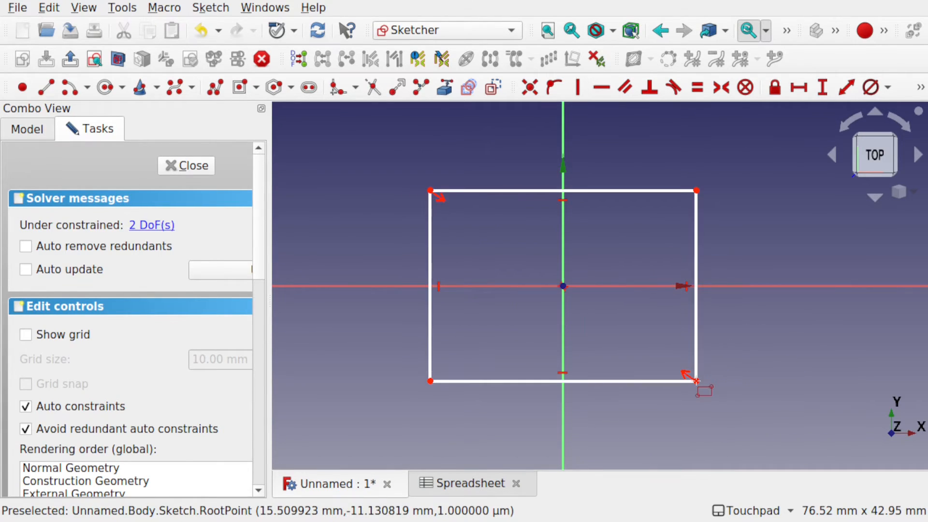
pyautogui.press('Escape')
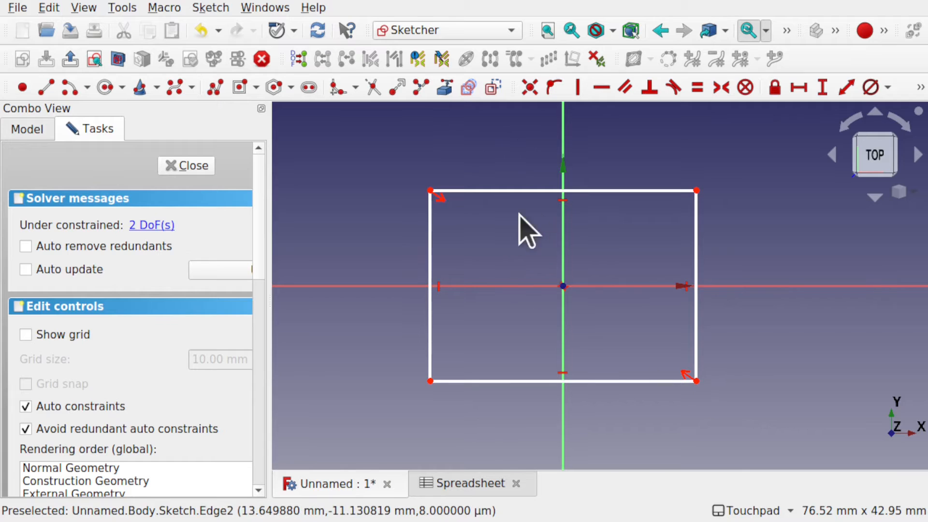
# - Constrain the rectangle's horizontal length on its upper edge with the formula Spreadsheet.Length
pyautogui.click(599, 190)
pyautogui.click(799, 87)
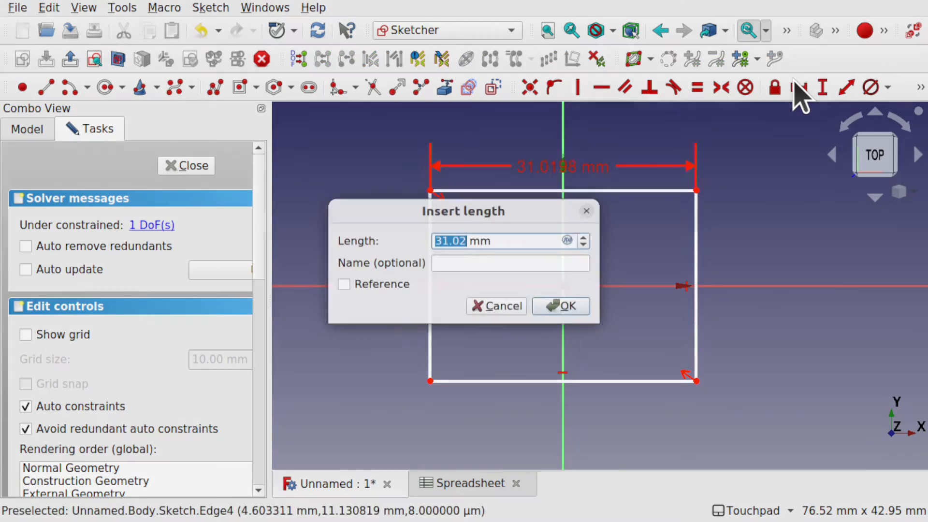
pyautogui.click(567, 238)
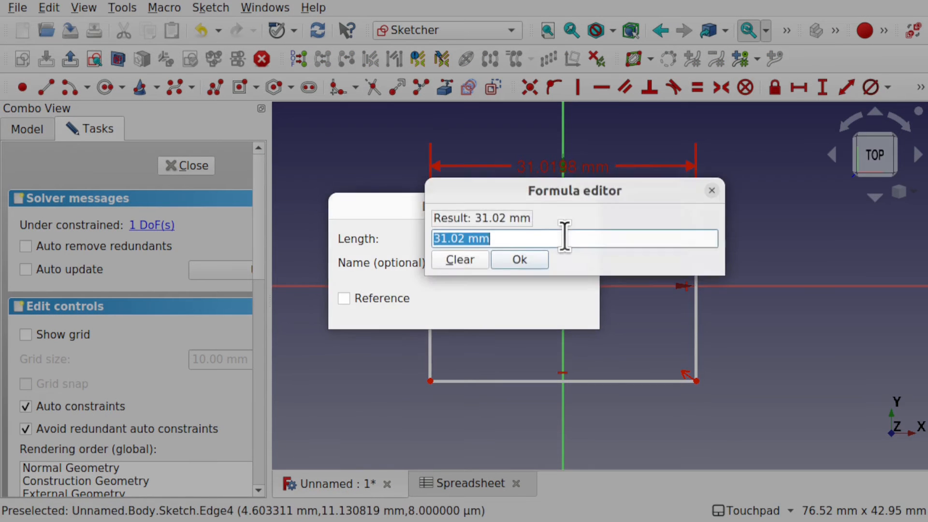
pyautogui.write('spre')
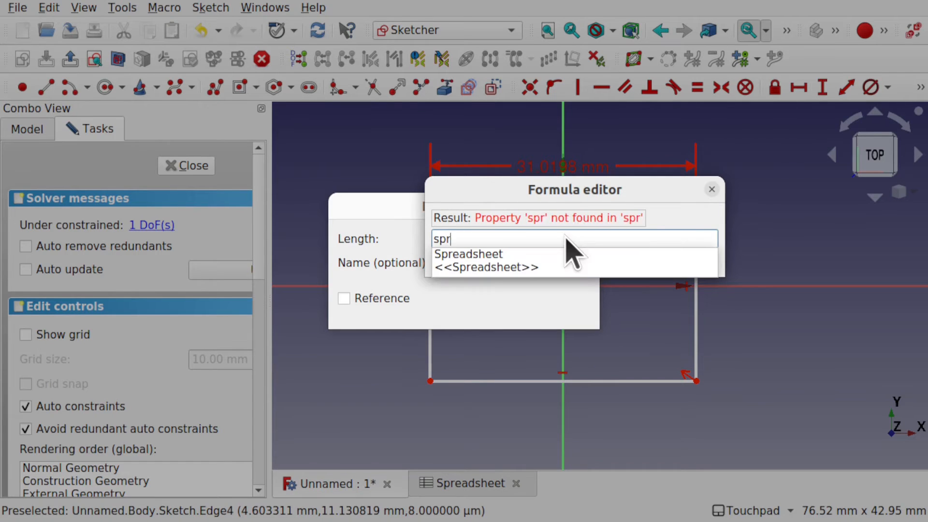
pyautogui.click(560, 251)
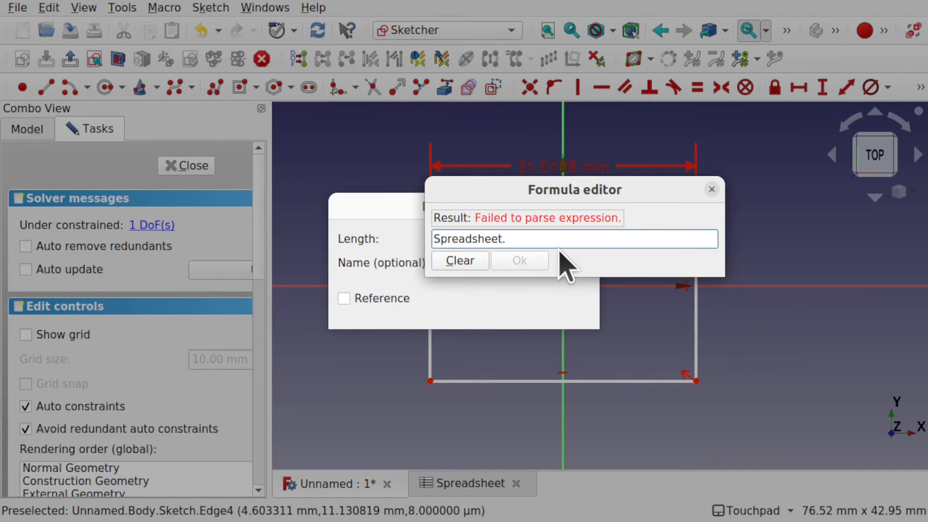
pyautogui.write('le')
pyautogui.click(482, 256)
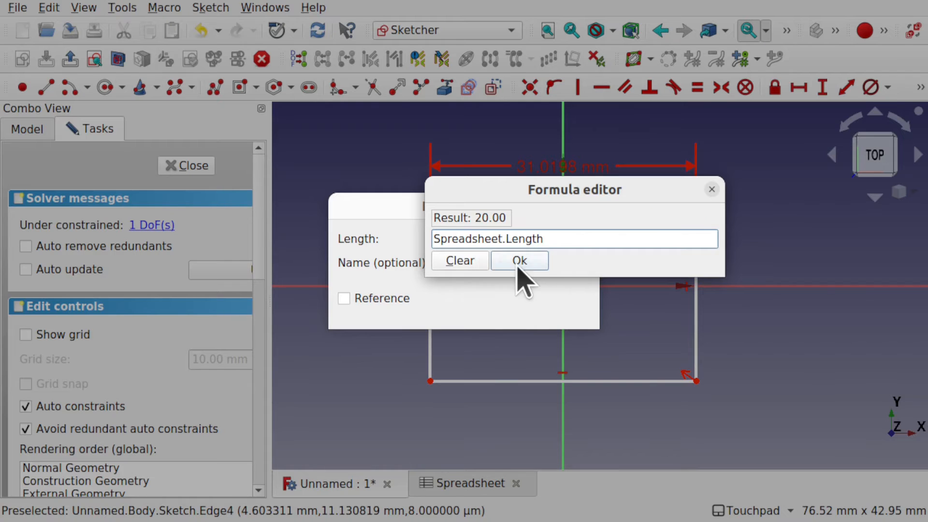
pyautogui.click(518, 267)
pyautogui.click(561, 308)
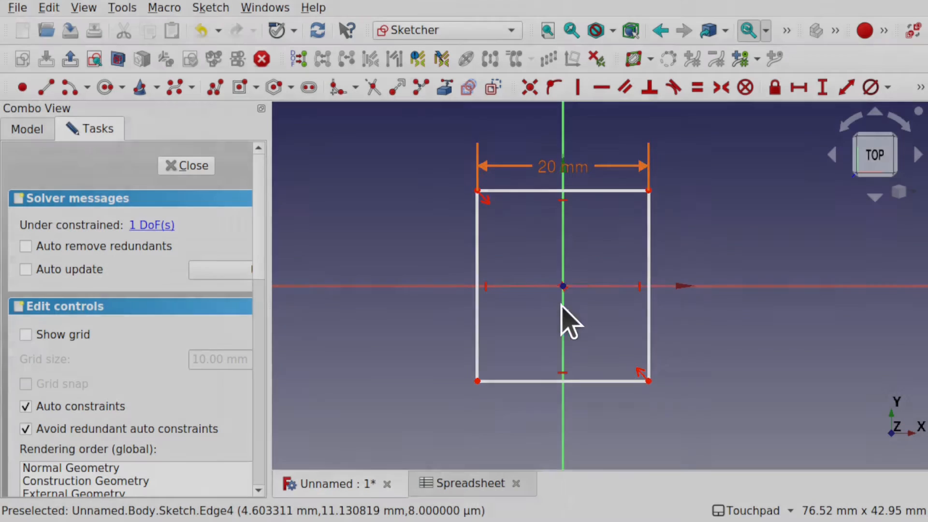
# - Constrain the rectangle's vertical side with the formula Spreadsheet.Width and close the sketch
pyautogui.click(648, 265)
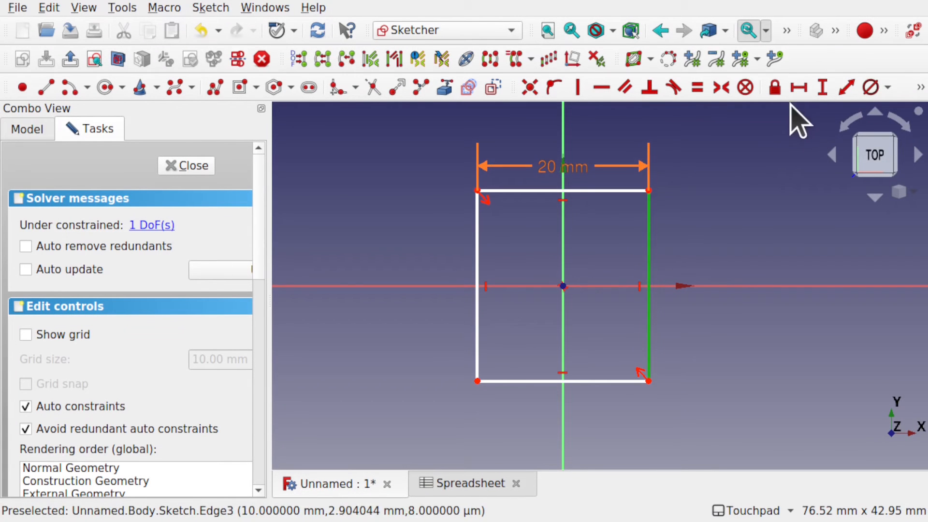
pyautogui.click(823, 87)
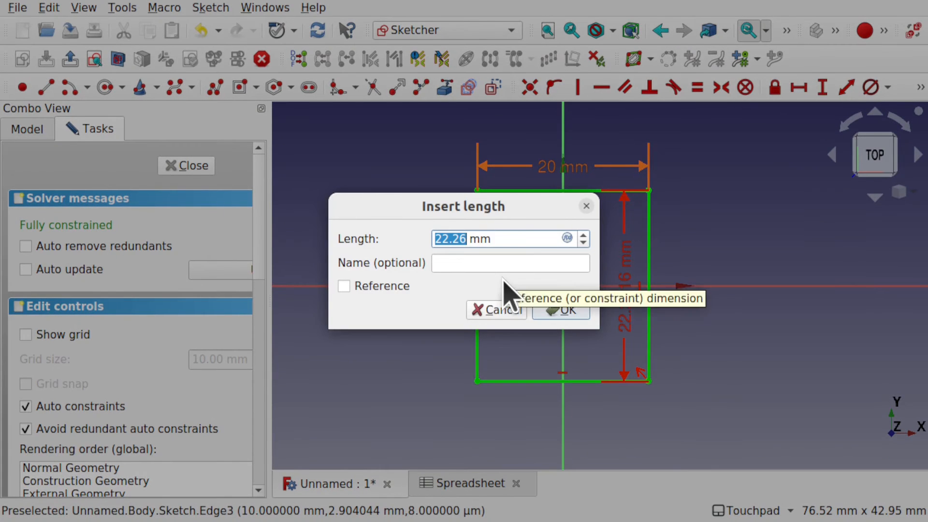
pyautogui.click(567, 238)
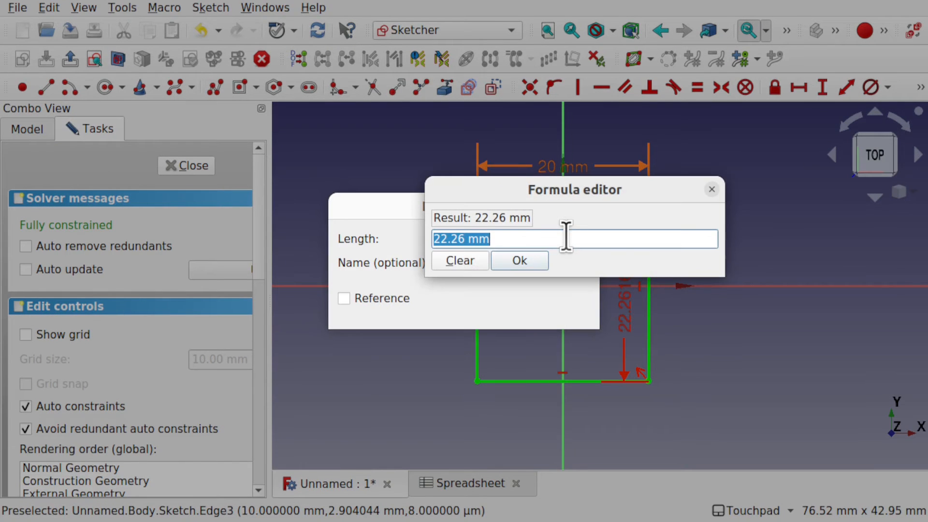
pyautogui.write('spre')
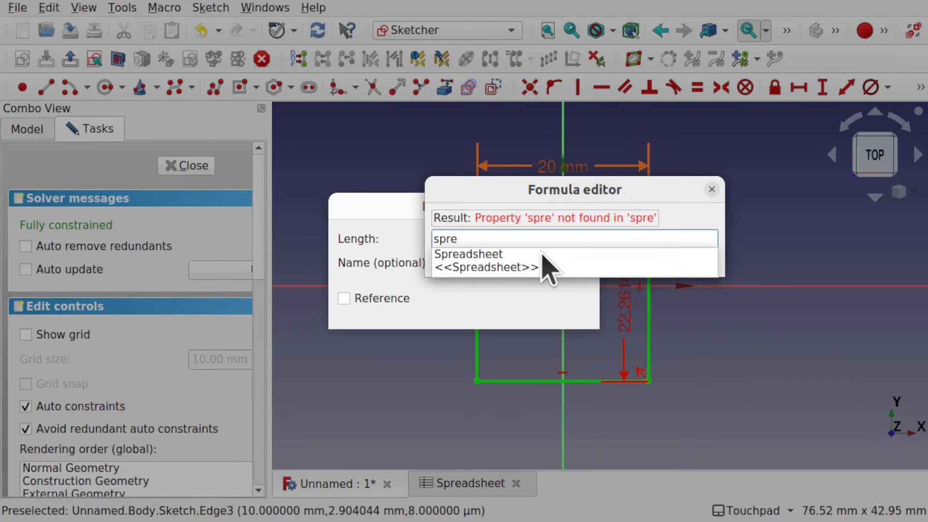
pyautogui.click(541, 254)
pyautogui.write('width')
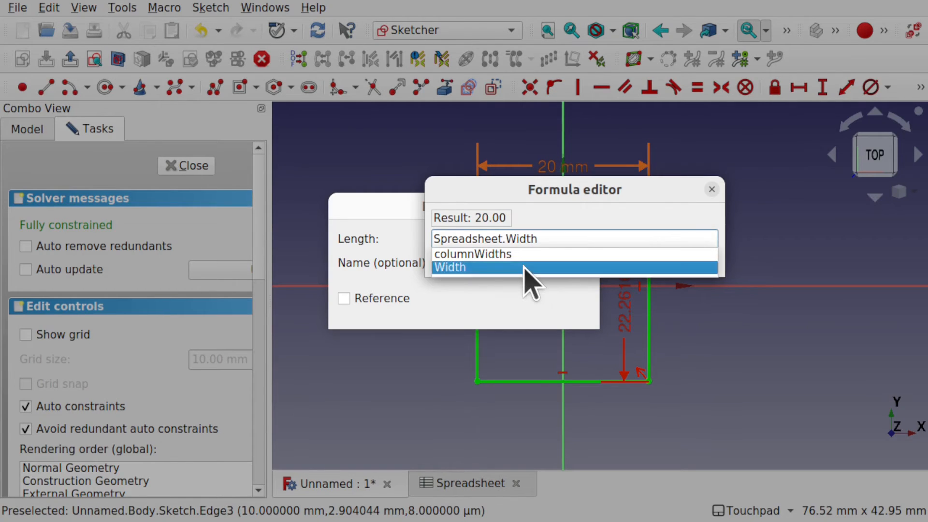
pyautogui.click(524, 266)
pyautogui.click(521, 262)
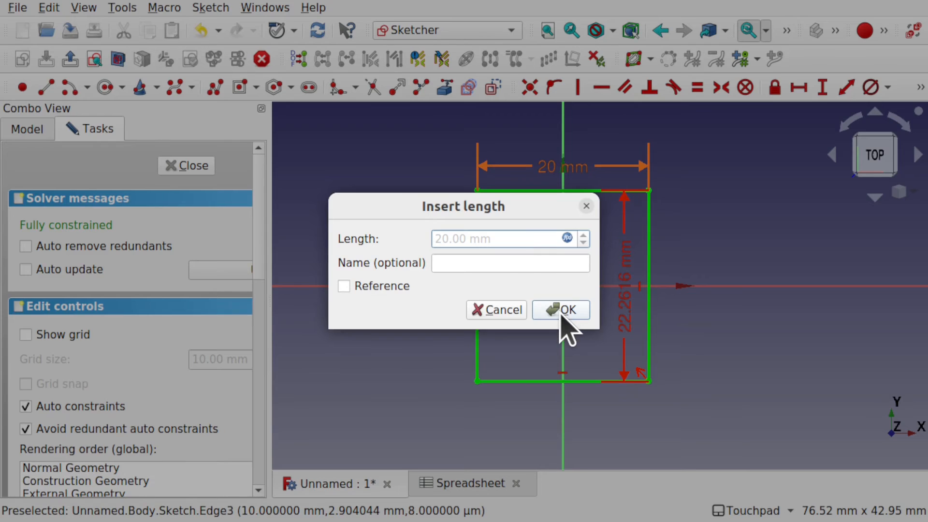
pyautogui.click(561, 309)
pyautogui.click(188, 165)
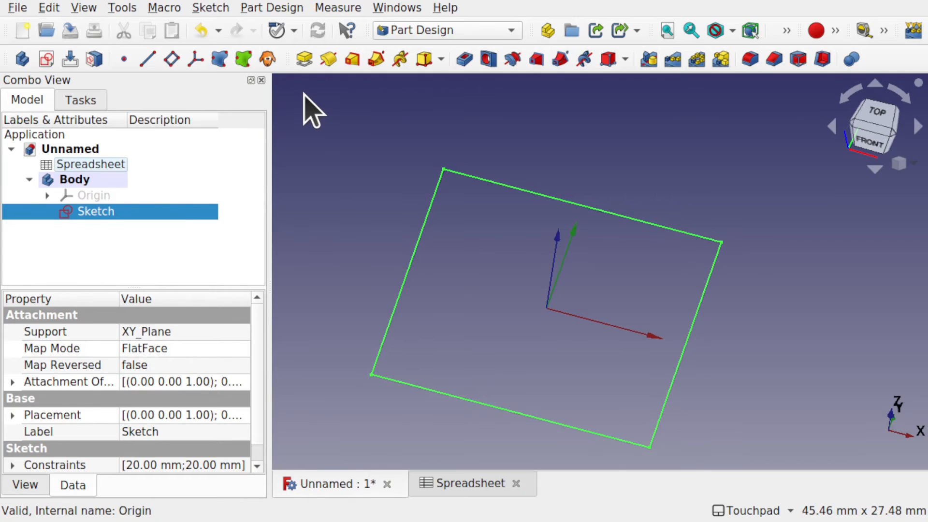
# - Pad the sketch with its length driven by the formula Spreadsheet.Height
pyautogui.click(305, 59)
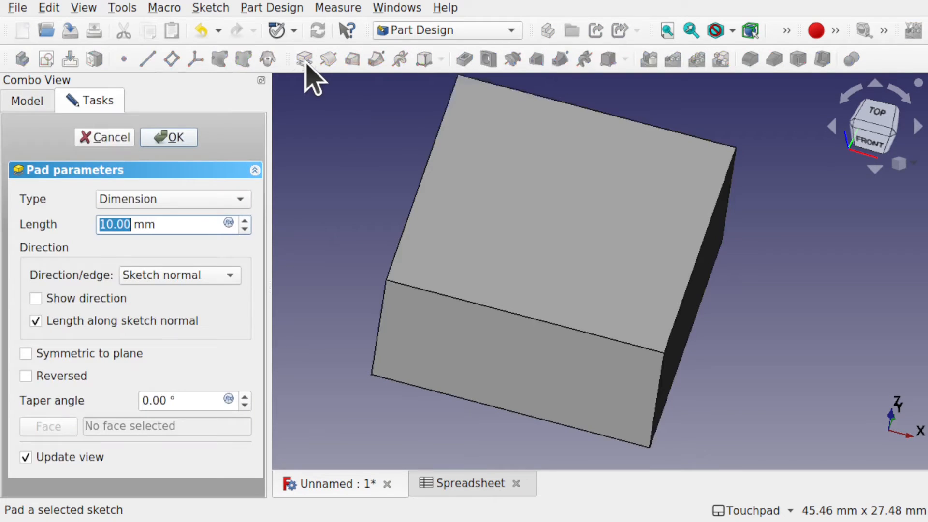
pyautogui.click(229, 224)
pyautogui.write('spre')
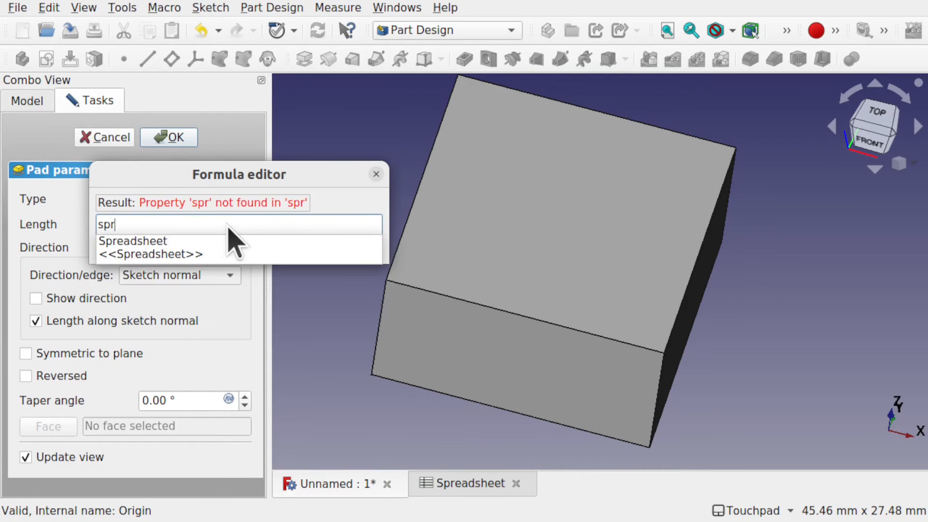
pyautogui.click(224, 245)
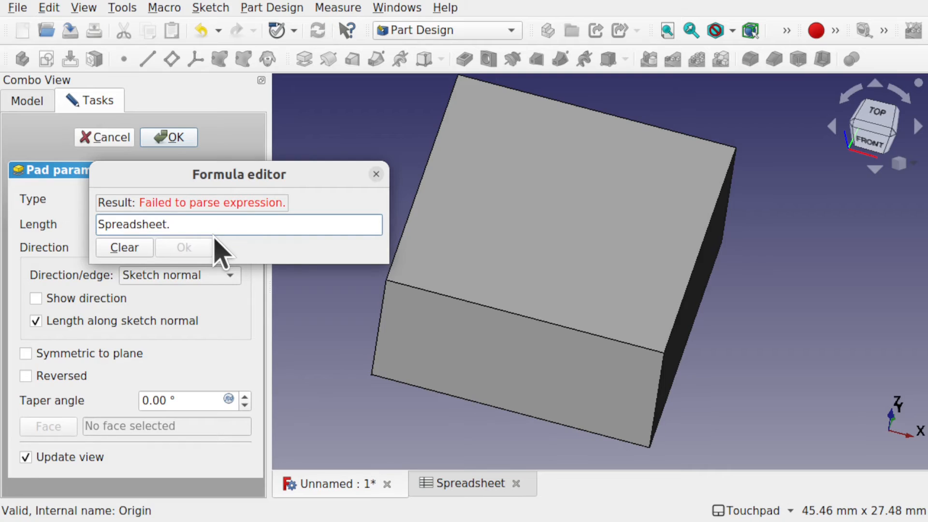
pyautogui.write('Hei')
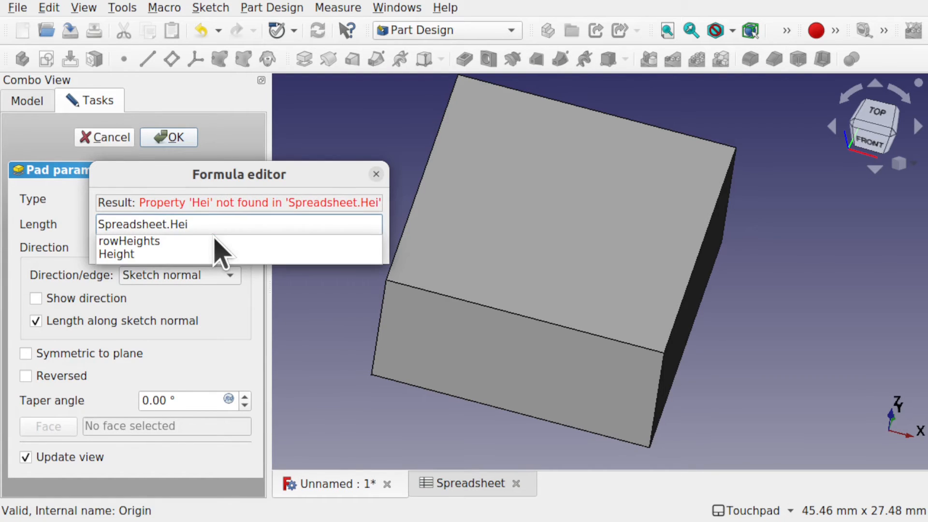
pyautogui.click(184, 255)
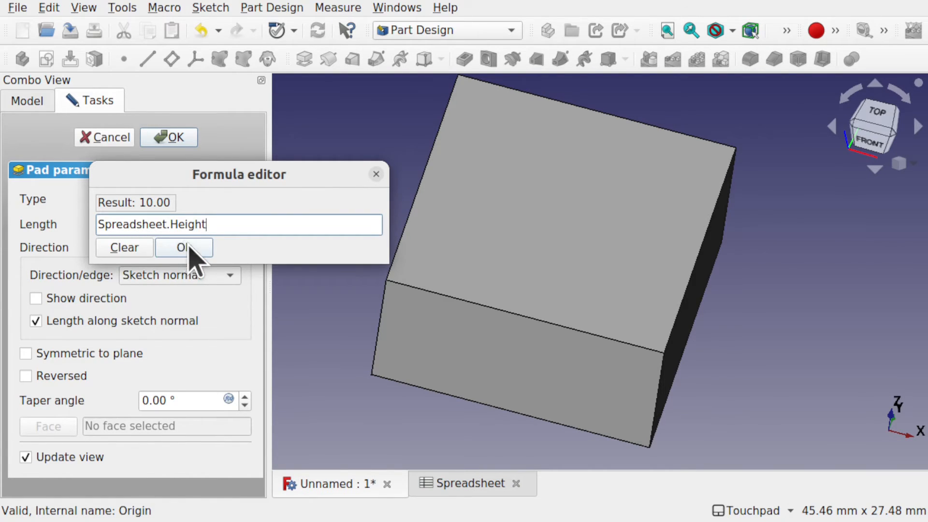
pyautogui.click(186, 247)
pyautogui.click(180, 136)
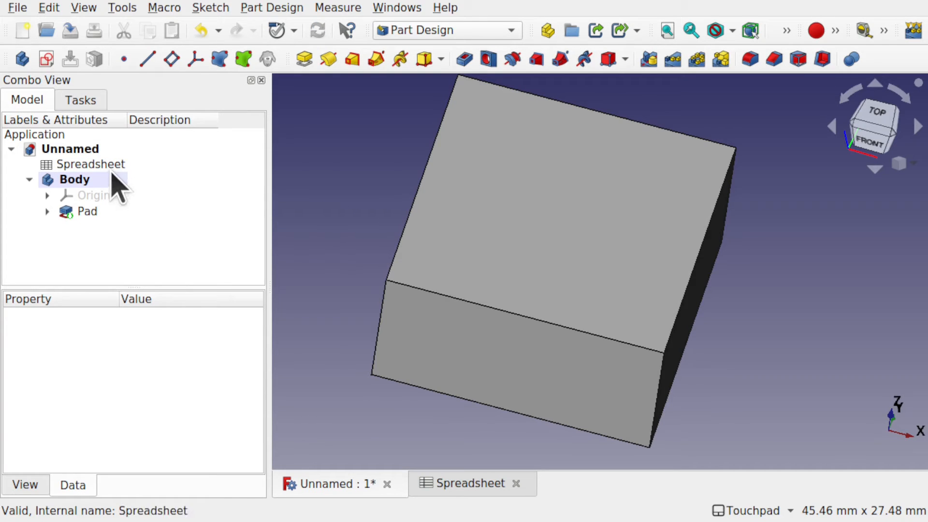
# - Examine the spreadsheet formulas behind the pad's Length property and the sketch's constraints
pyautogui.click(86, 213)
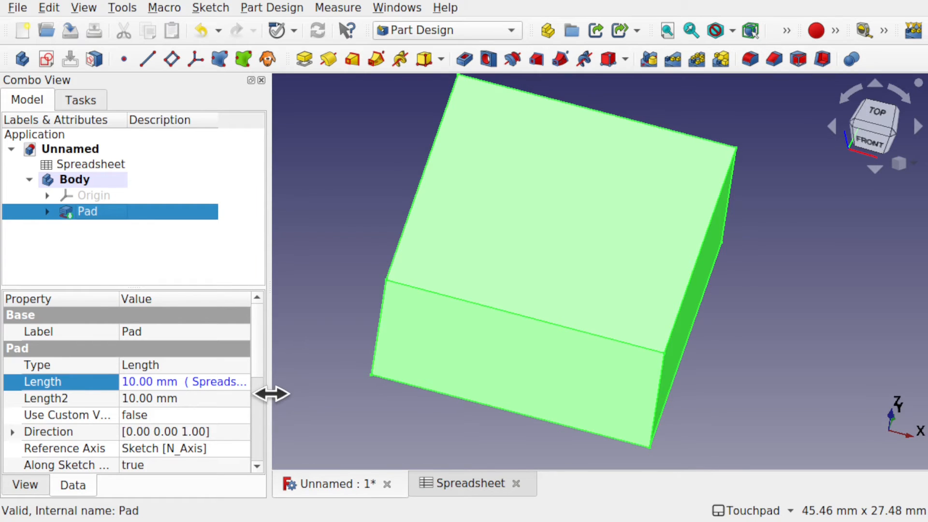
pyautogui.moveTo(271, 394); pyautogui.dragTo(403, 398)
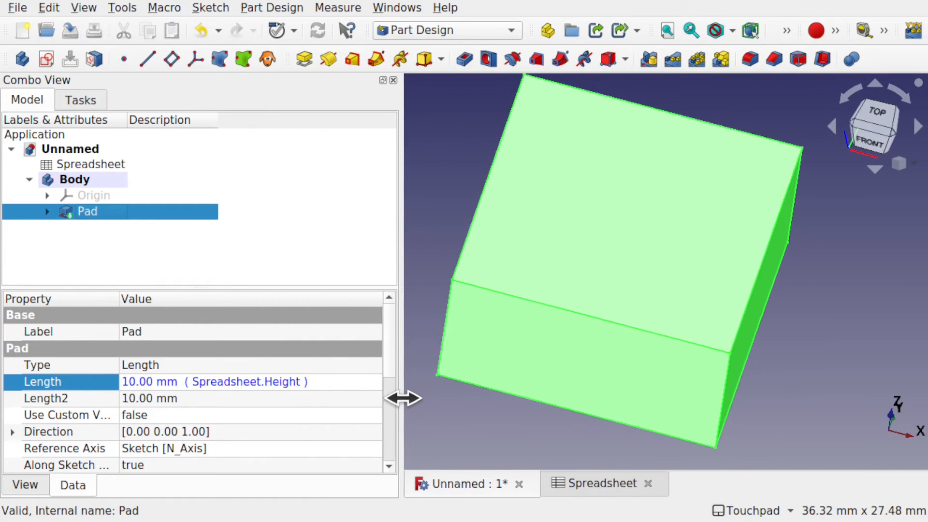
pyautogui.click(47, 211)
pyautogui.click(92, 228)
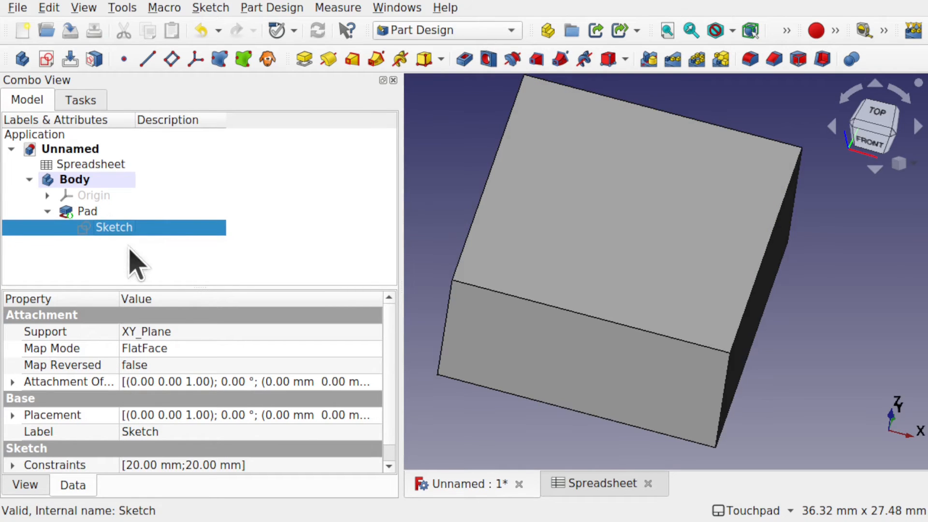
pyautogui.scroll(-1, 390, 401)
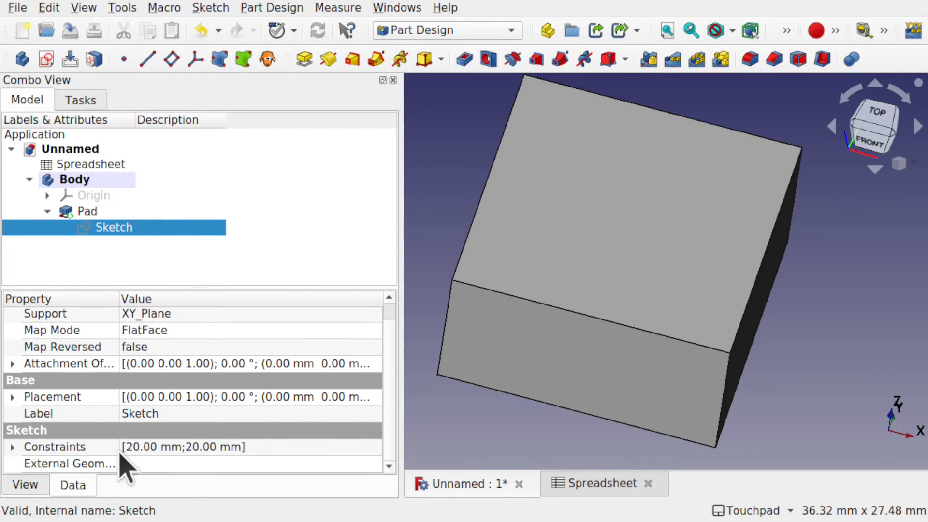
pyautogui.click(11, 447)
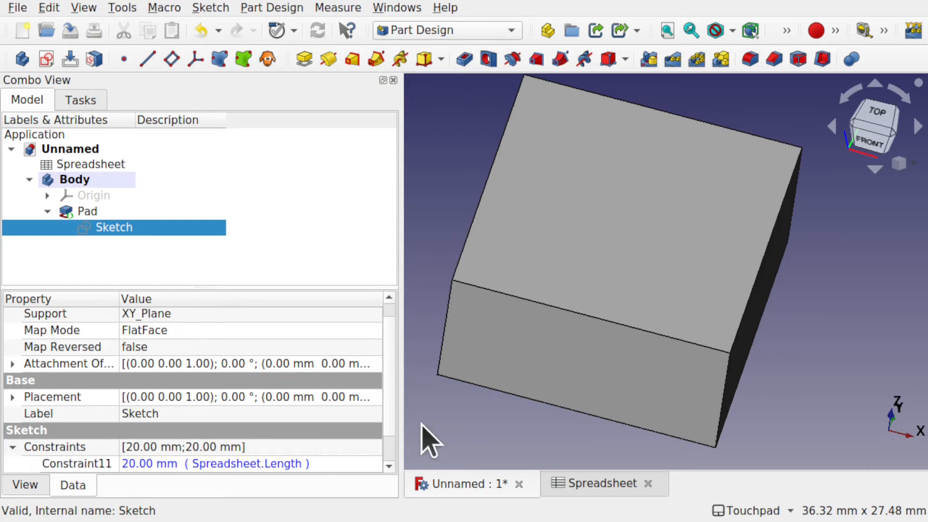
pyautogui.scroll(-1, 394, 391)
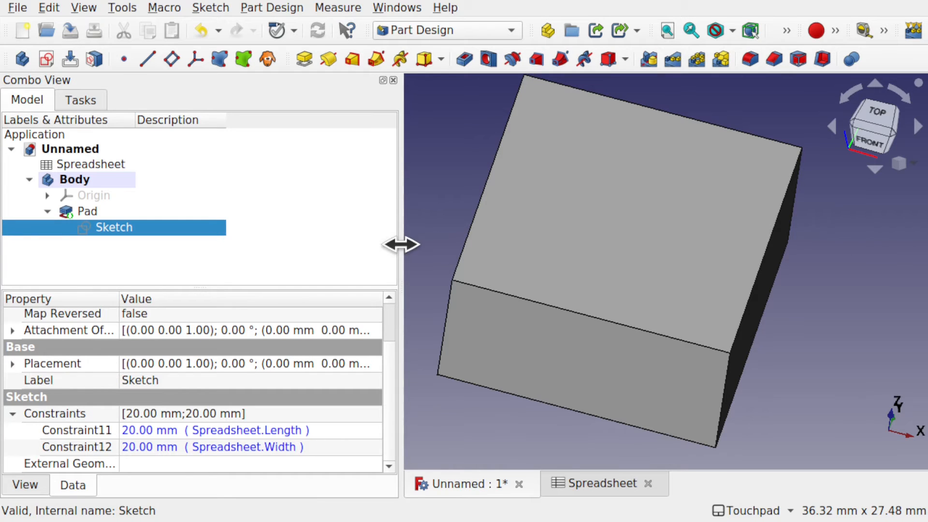
pyautogui.moveTo(399, 245); pyautogui.dragTo(280, 247)
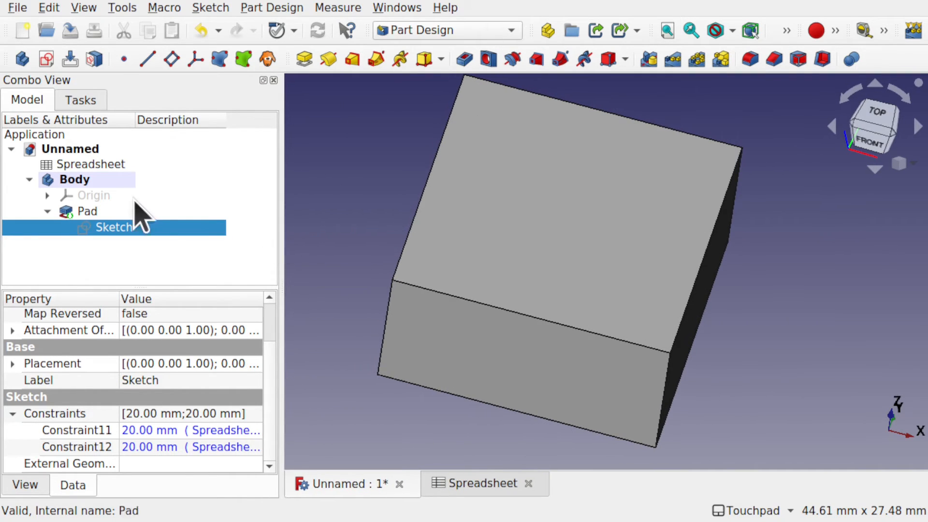
# - Set up a configuration table from spreadsheet cell A2 to ZZ2 with the property Body.Config in the group Params
pyautogui.doubleClick(99, 165)
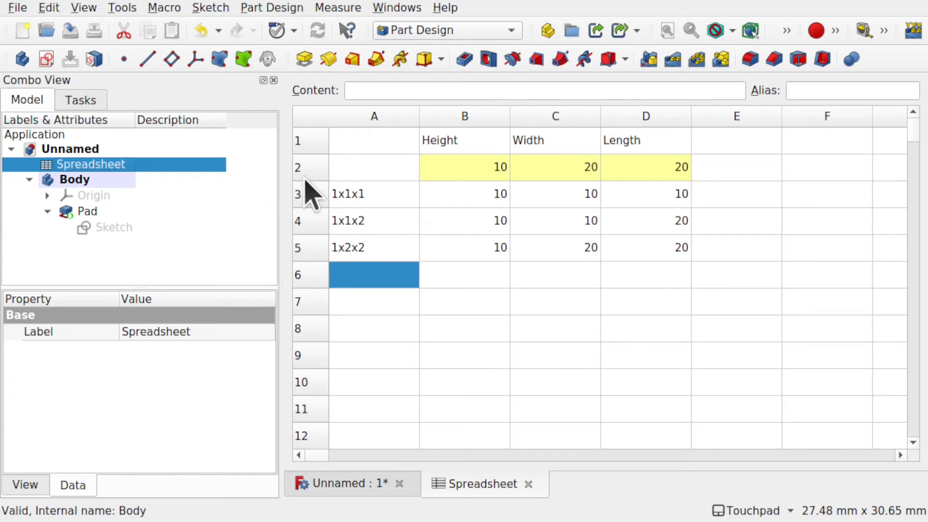
pyautogui.click(373, 168)
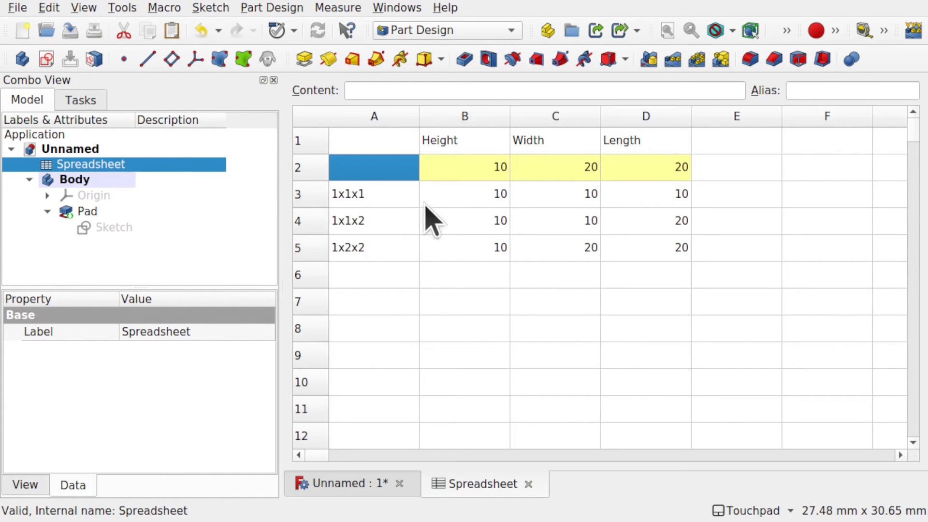
pyautogui.rightClick(375, 170)
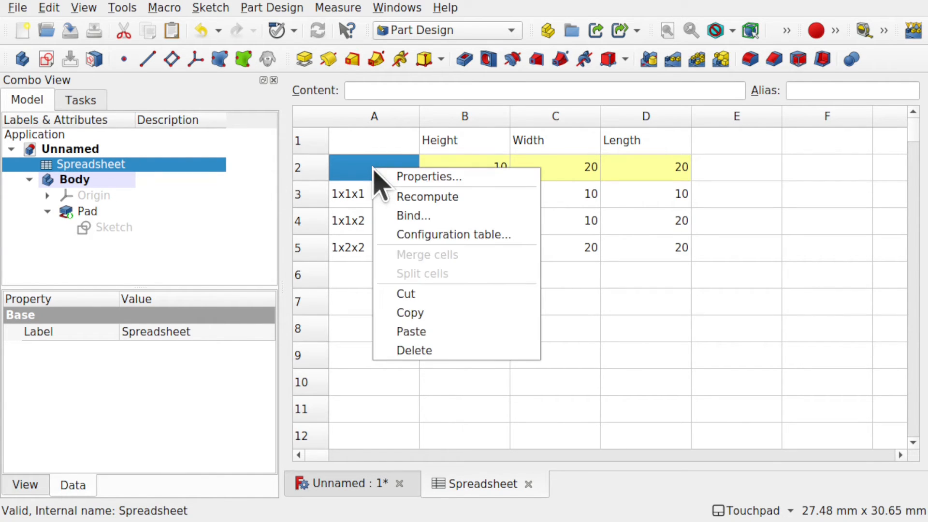
pyautogui.click(435, 234)
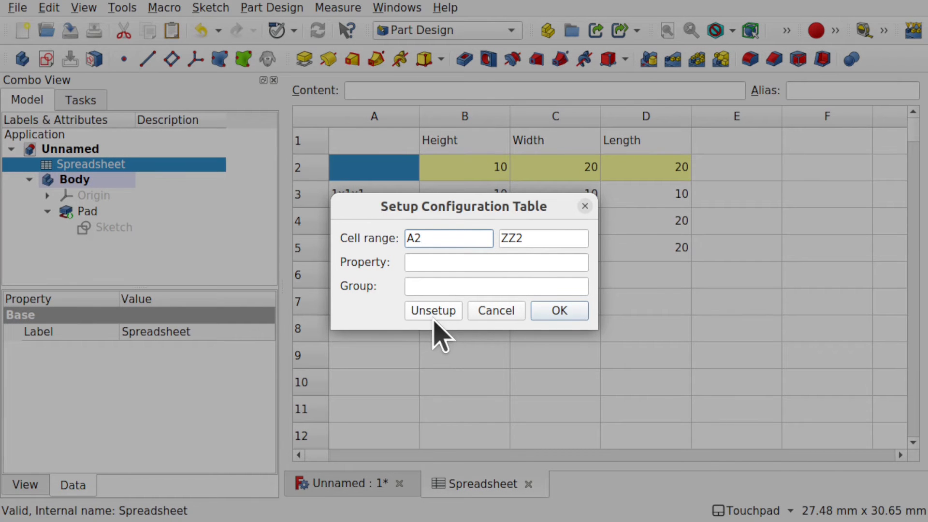
pyautogui.click(454, 264)
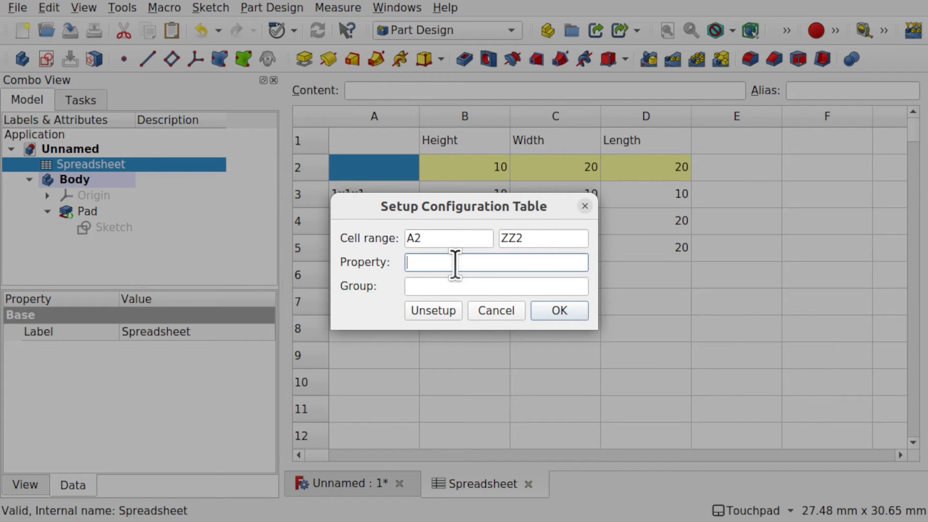
pyautogui.write('B')
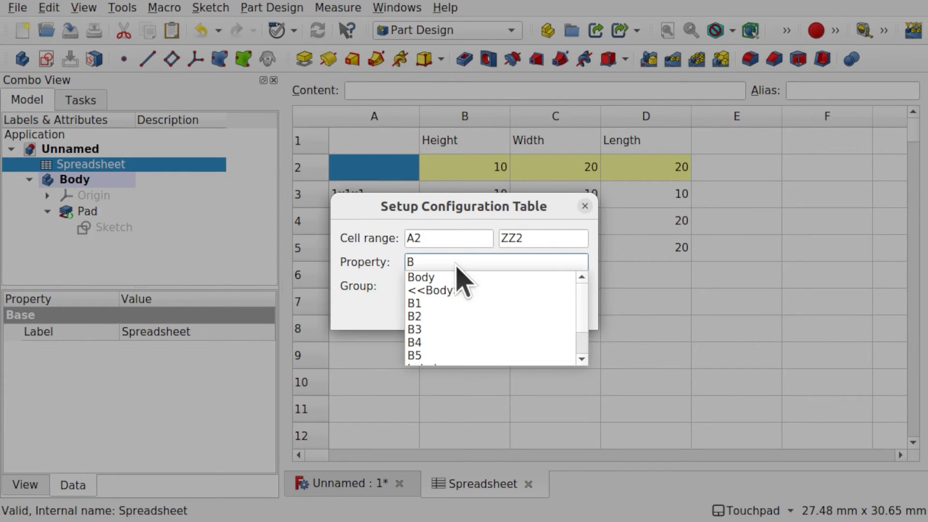
pyautogui.click(441, 268)
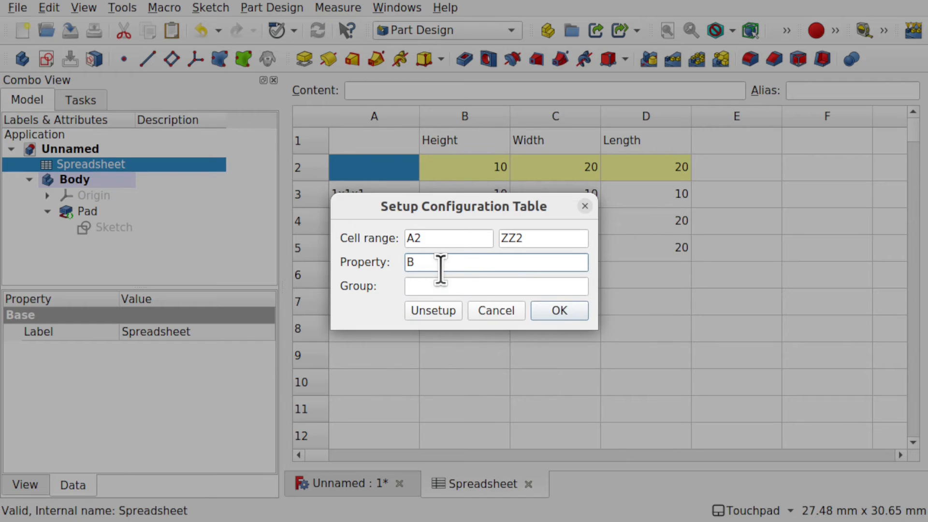
pyautogui.write('ody')
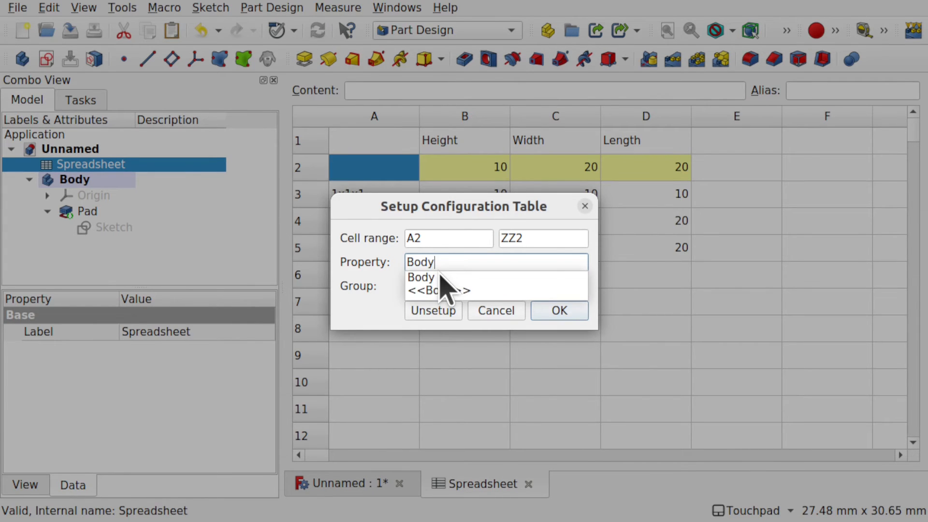
pyautogui.write('.Config')
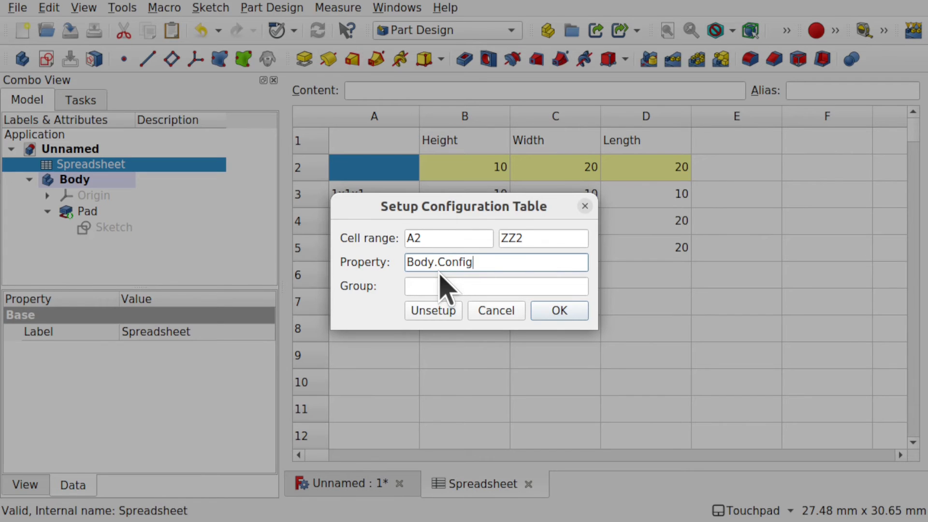
pyautogui.click(466, 286)
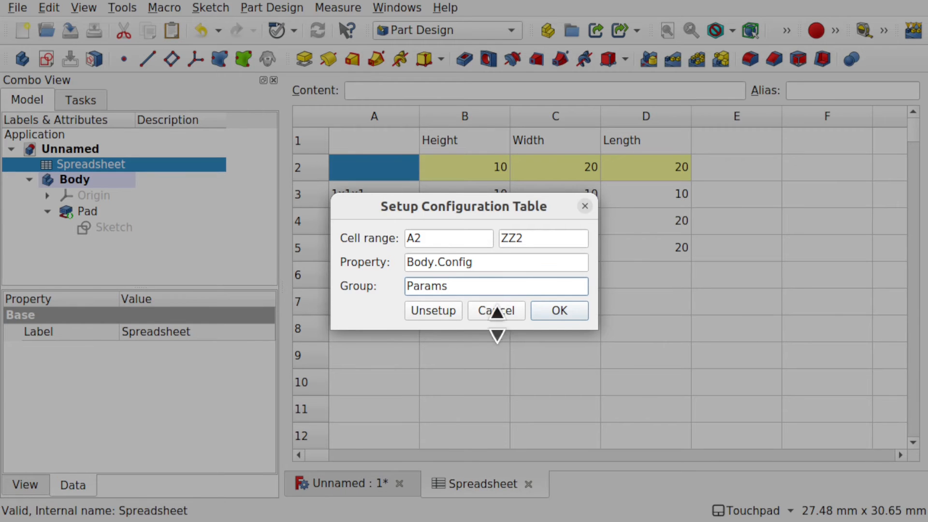
pyautogui.click(564, 312)
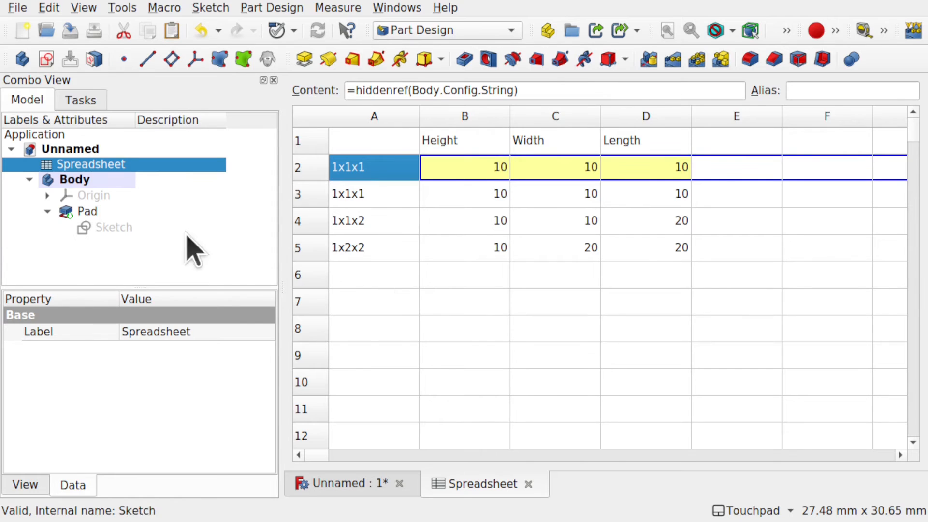
# - Switch the Body's Config property to 1x1x2 and finally to 1x2x2
pyautogui.click(98, 183)
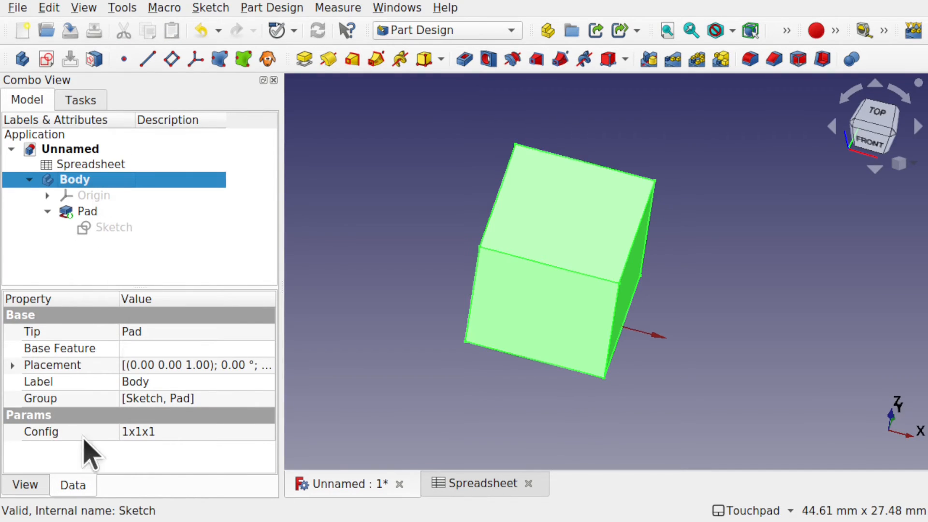
pyautogui.click(179, 421)
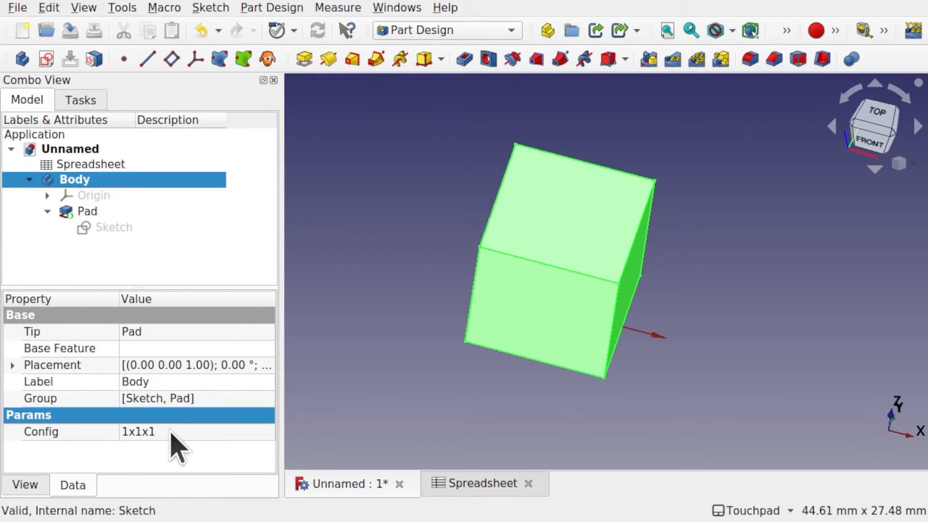
pyautogui.click(170, 432)
pyautogui.click(171, 432)
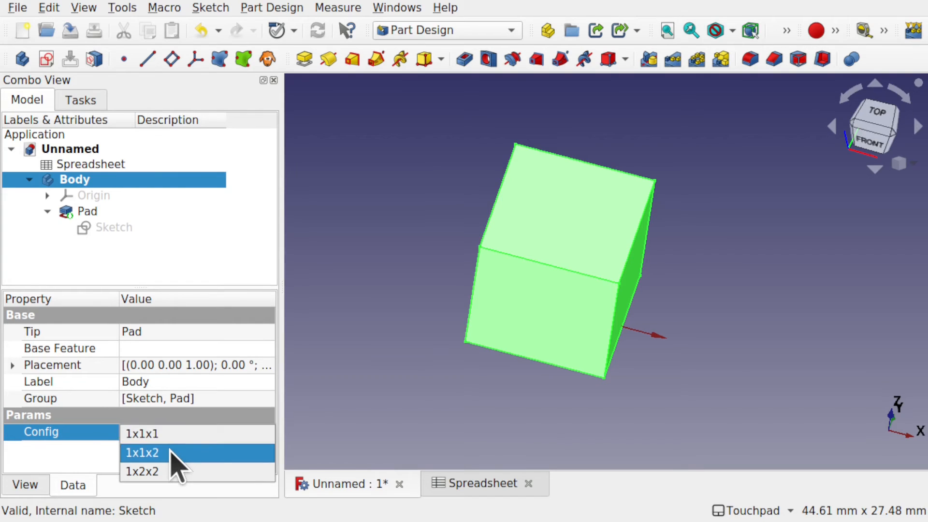
pyautogui.click(171, 452)
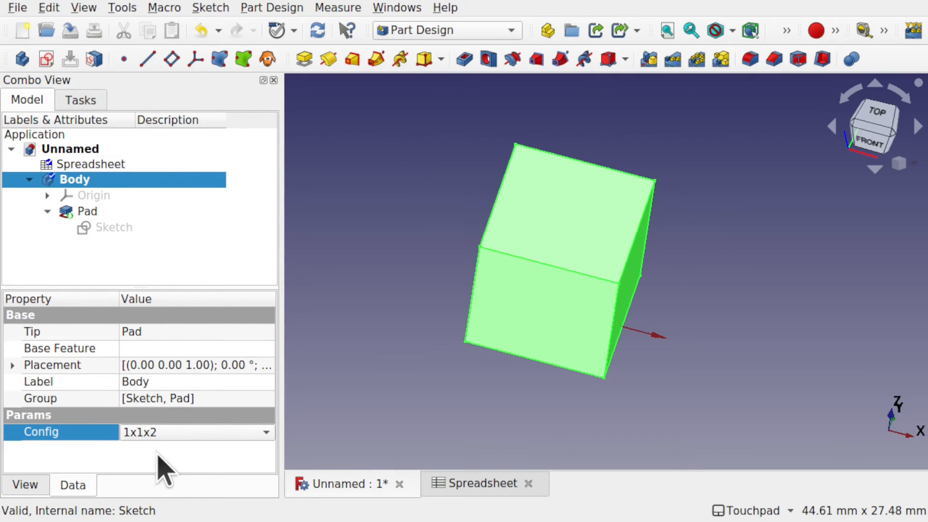
pyautogui.click(184, 431)
pyautogui.click(184, 431)
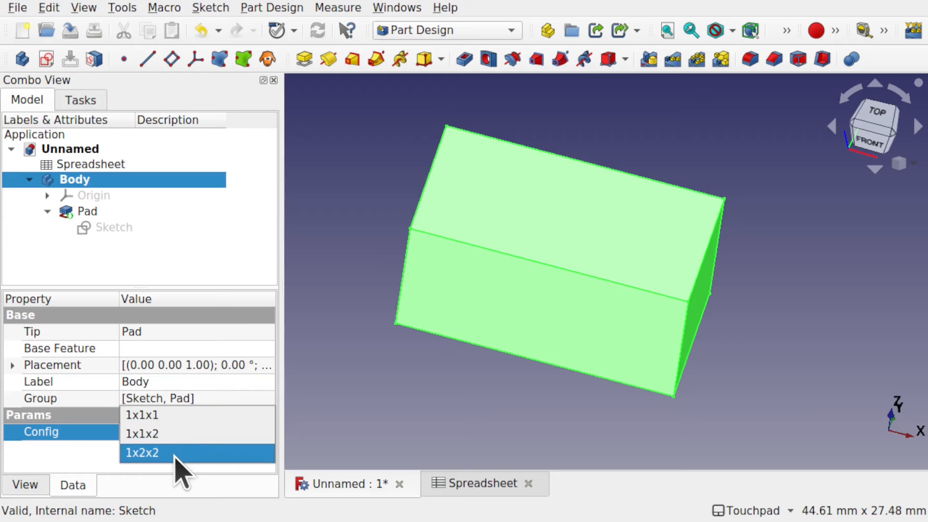
pyautogui.click(175, 454)
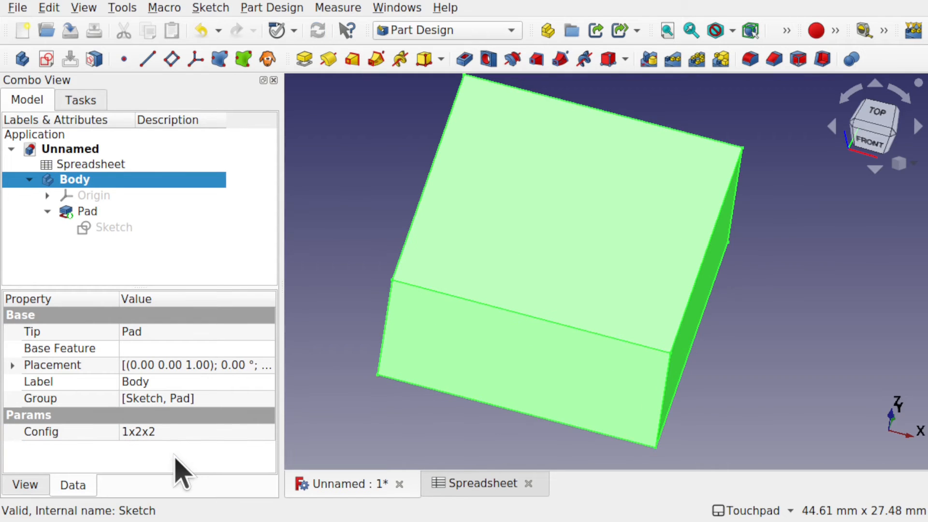
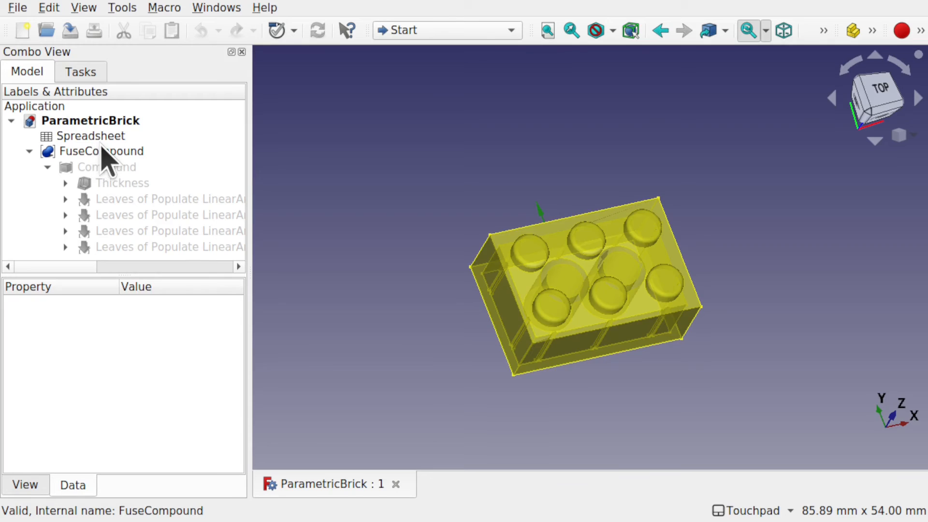
# - Set LengthUnits to 2 in the ParametricBrick spreadsheet and inspect the brick's underside in the 3D model
pyautogui.doubleClick(114, 138)
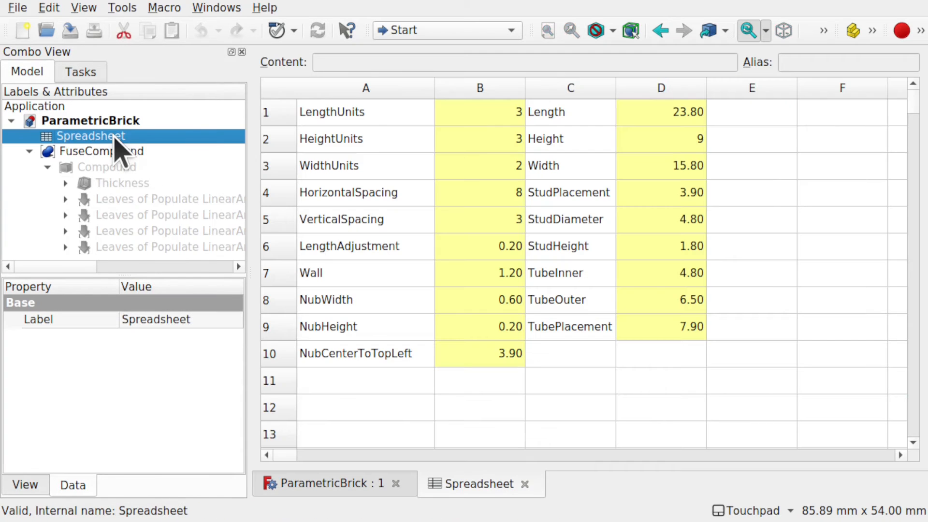
pyautogui.click(499, 169)
pyautogui.click(485, 117)
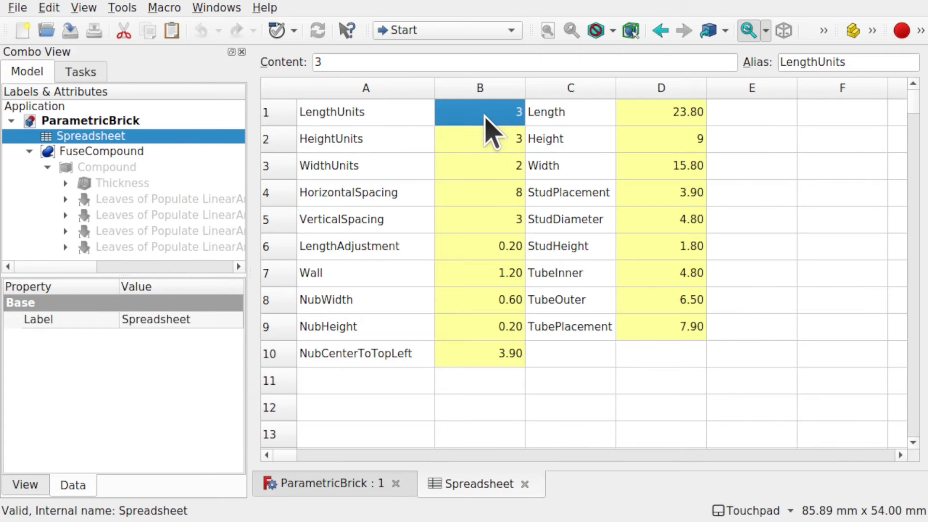
pyautogui.write('2')
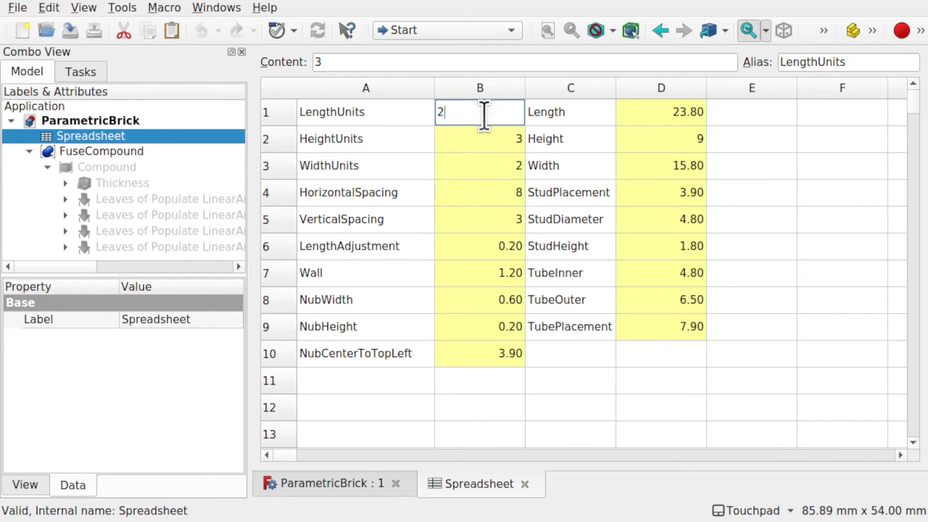
pyautogui.click(492, 165)
pyautogui.click(341, 484)
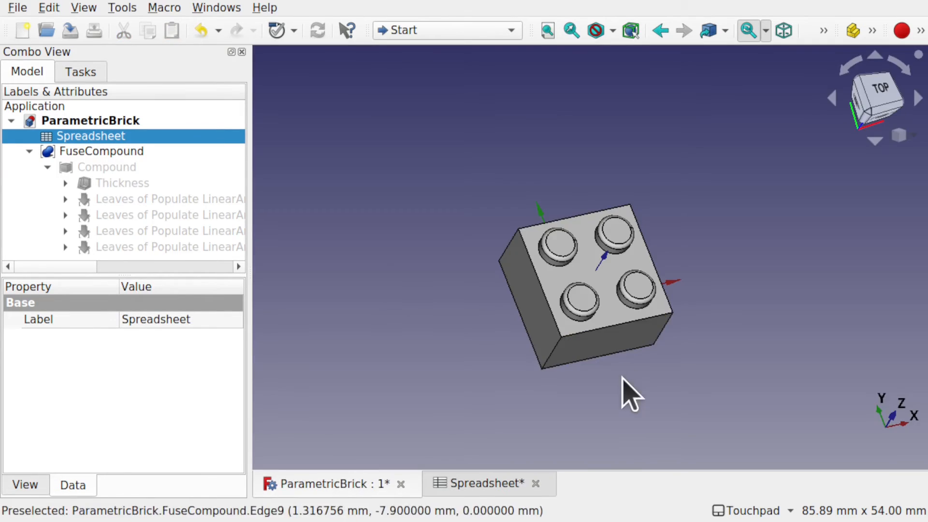
pyautogui.keyDown('alt'); pyautogui.moveTo(583, 381); pyautogui.dragTo(585, 232); pyautogui.keyUp('alt')
pyautogui.keyDown('shift'); pyautogui.moveTo(588, 356); pyautogui.dragTo(590, 220); pyautogui.keyUp('shift')
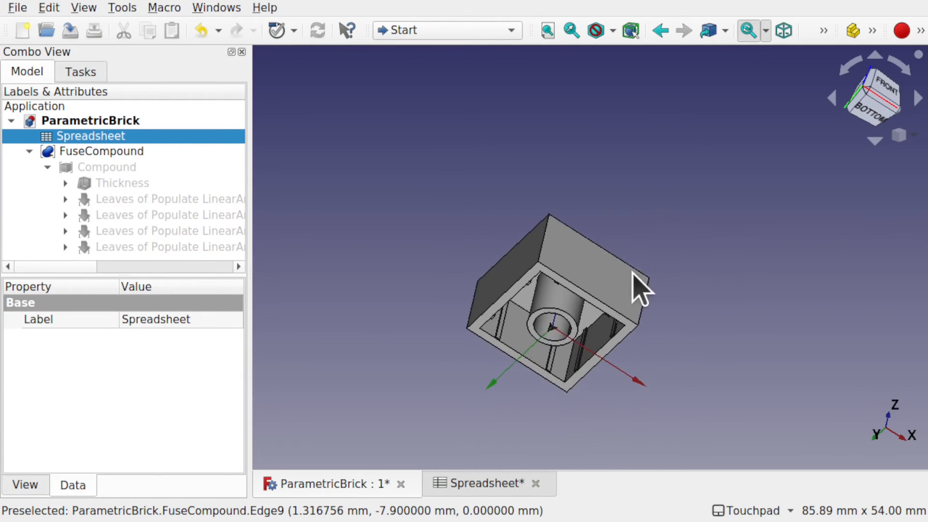
pyautogui.keyDown('alt'); pyautogui.moveTo(563, 334); pyautogui.dragTo(577, 292); pyautogui.keyUp('alt')
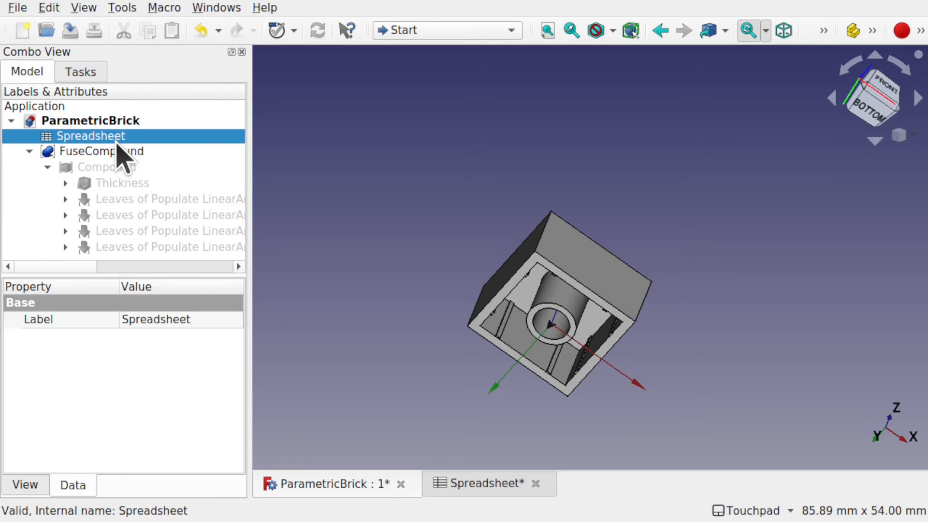
# - Set WidthUnits to 3 and LengthUnits to 5 in the spreadsheet and view the resized brick
pyautogui.click(493, 485)
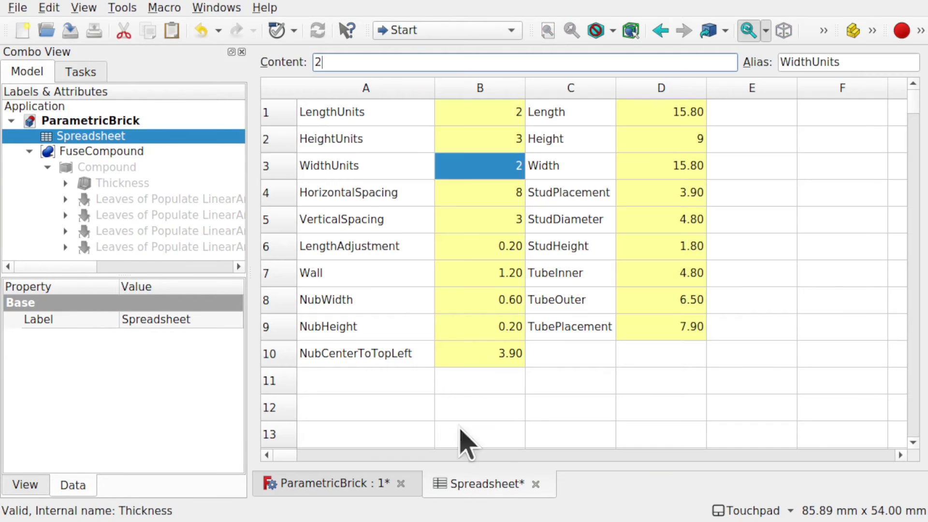
pyautogui.doubleClick(493, 168)
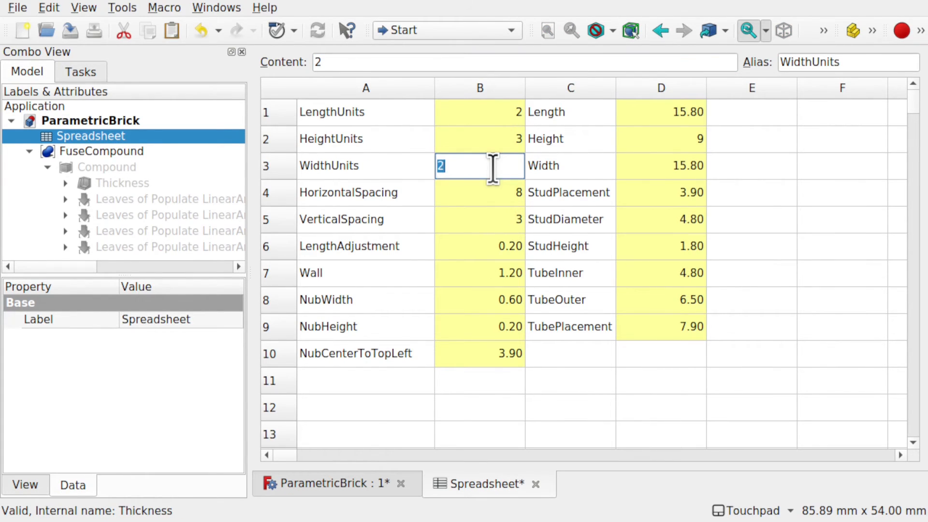
pyautogui.write('3')
pyautogui.doubleClick(491, 109)
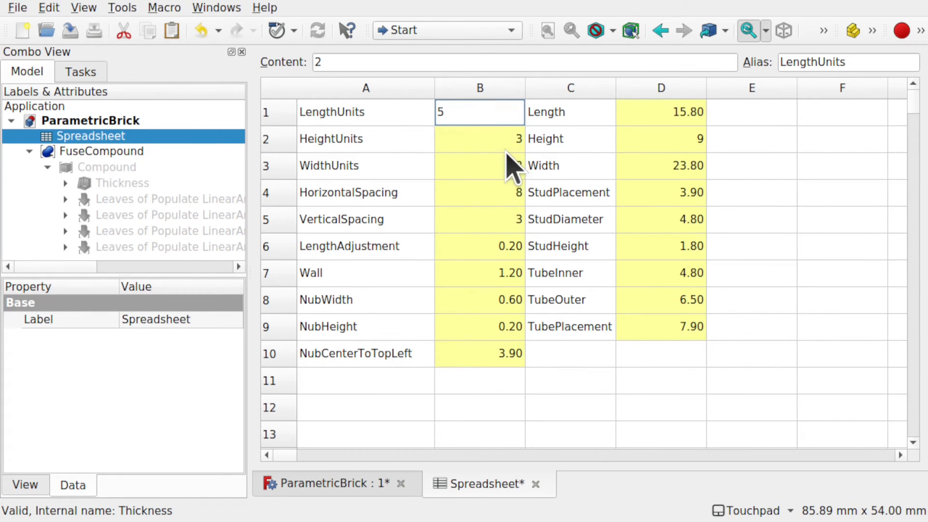
pyautogui.press('Return')
pyautogui.click(364, 488)
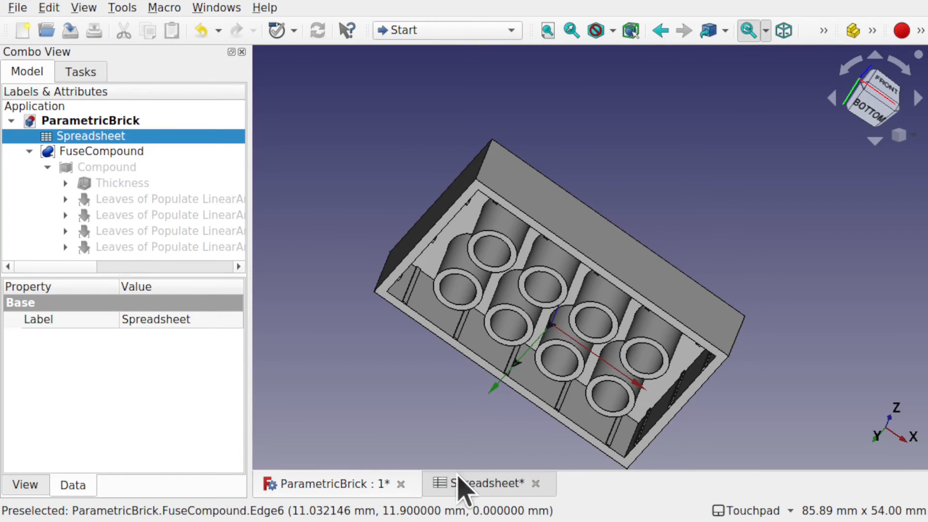
# - Set both LengthUnits and WidthUnits to 2 in the spreadsheet and check the brick's underside
pyautogui.click(462, 486)
pyautogui.click(496, 116)
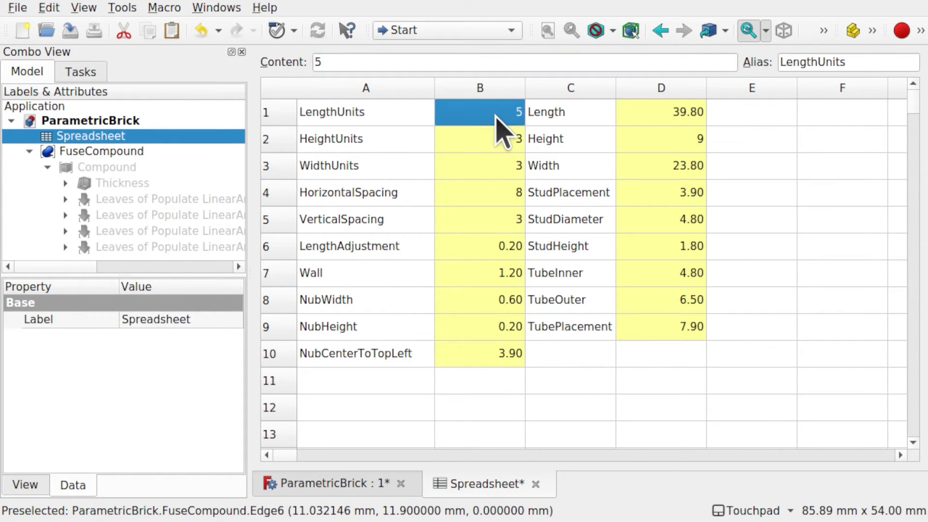
pyautogui.write('2')
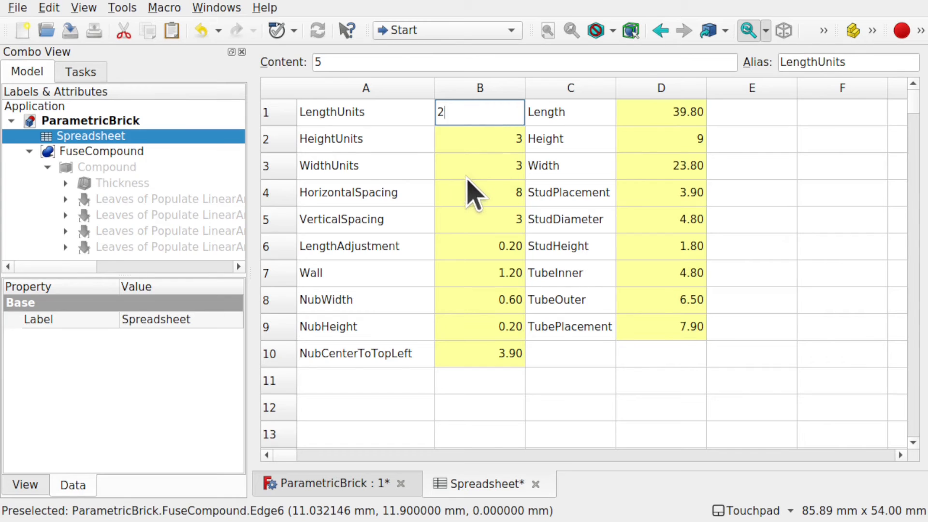
pyautogui.click(477, 165)
pyautogui.write('2')
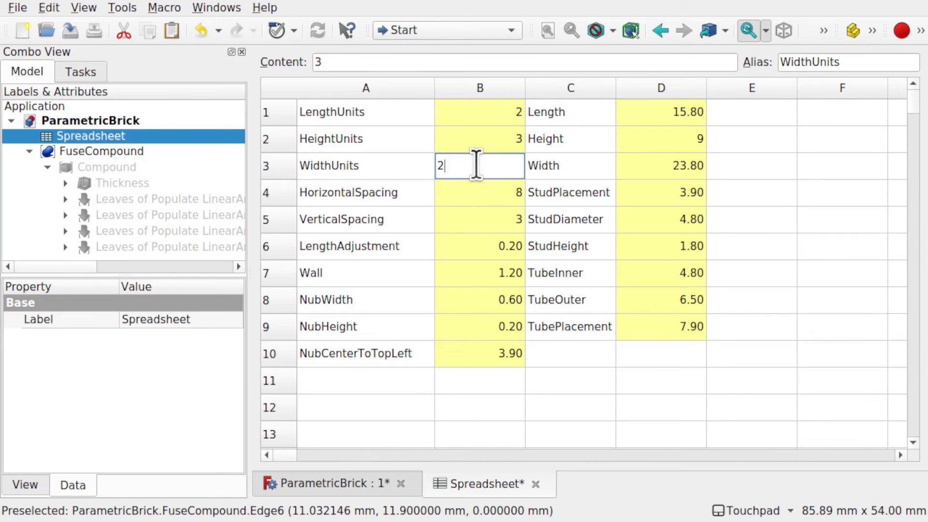
pyautogui.click(480, 202)
pyautogui.click(359, 486)
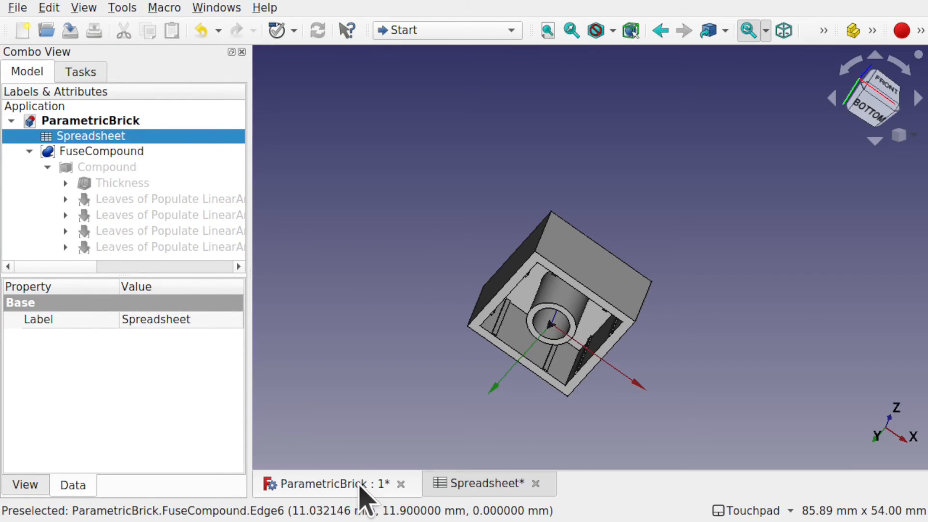
pyautogui.keyDown('alt'); pyautogui.moveTo(537, 333); pyautogui.dragTo(537, 425); pyautogui.keyUp('alt')
# - Enter the size labels 2x2, 2x3 and 3x3 in cells A12 to A14 of the ParametricBrick spreadsheet
pyautogui.click(476, 484)
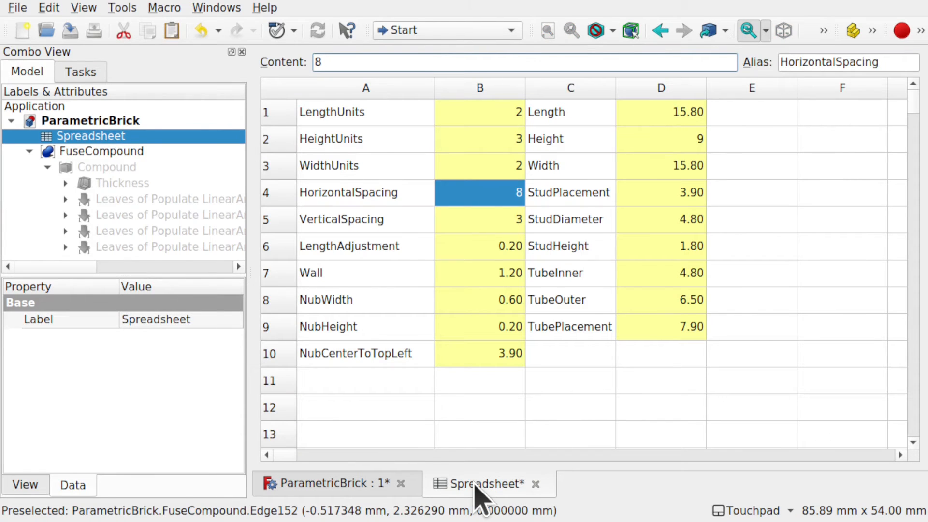
pyautogui.doubleClick(385, 408)
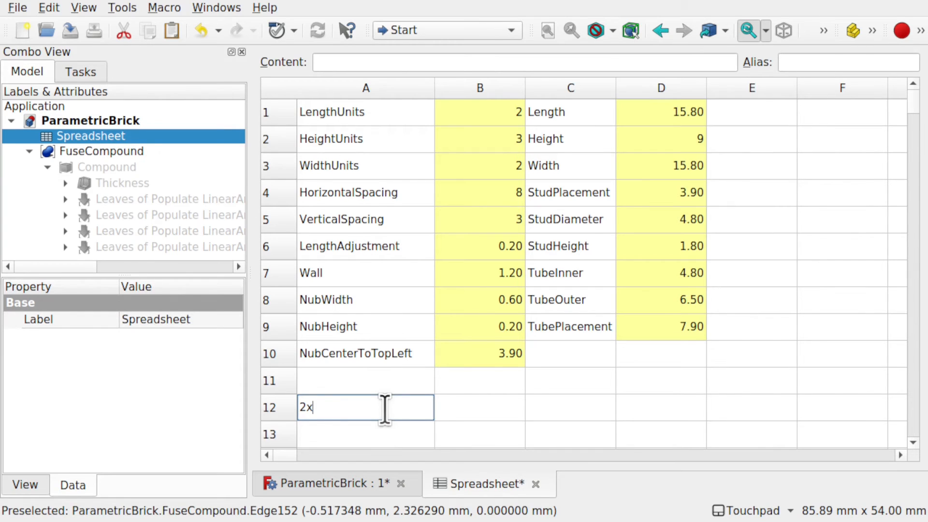
pyautogui.write('2x2')
pyautogui.press('Return')
pyautogui.write('2')
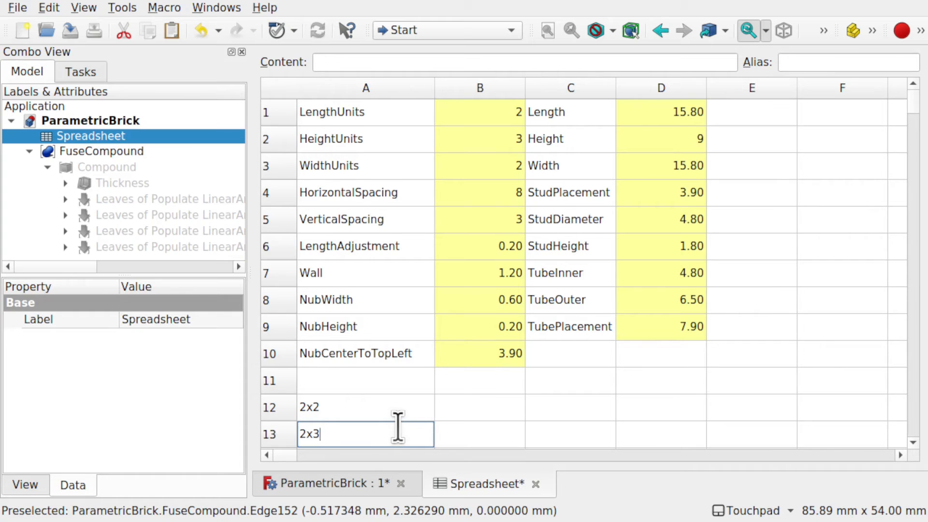
pyautogui.write('x3')
pyautogui.scroll(-3, 401, 435)
pyautogui.click(342, 373)
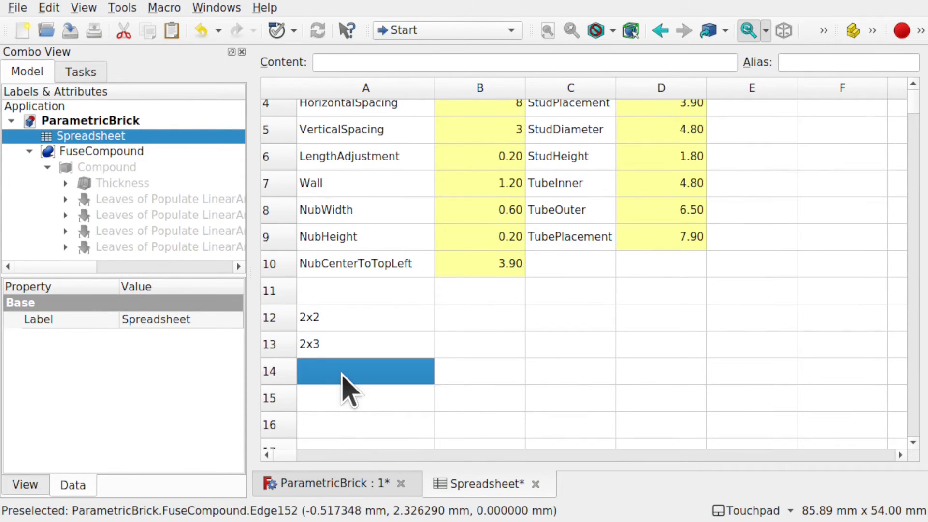
pyautogui.write('3x3')
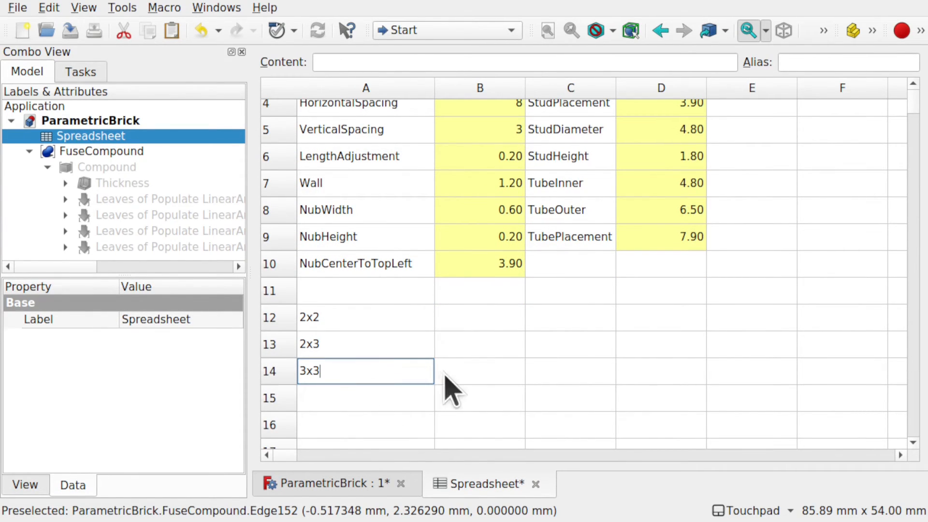
# - Fill columns B and C with each variant's unit counts: 3 and 3 for 3x3, 2 and 3 for 2x3, 2 and 2 for 2x2
pyautogui.click(488, 376)
pyautogui.write('3')
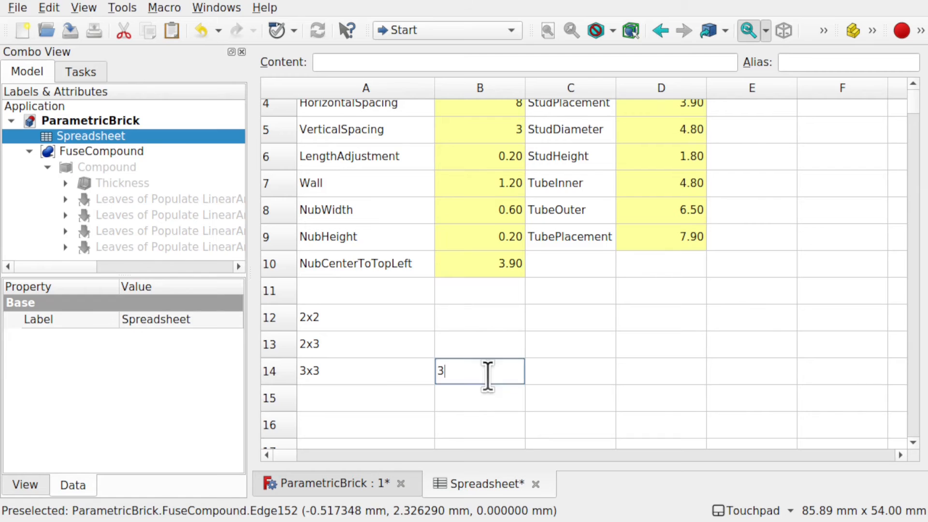
pyautogui.click(575, 380)
pyautogui.write('3')
pyautogui.click(495, 343)
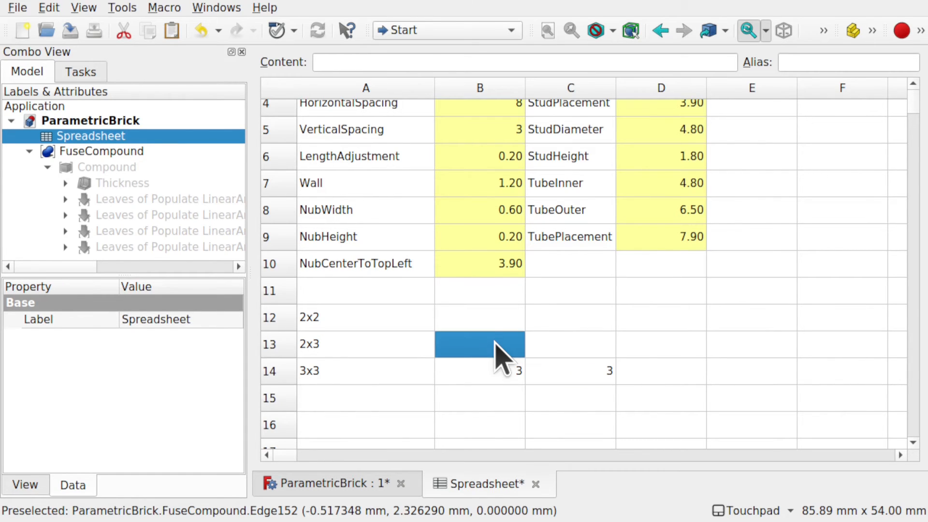
pyautogui.write('2')
pyautogui.click(581, 337)
pyautogui.write('3')
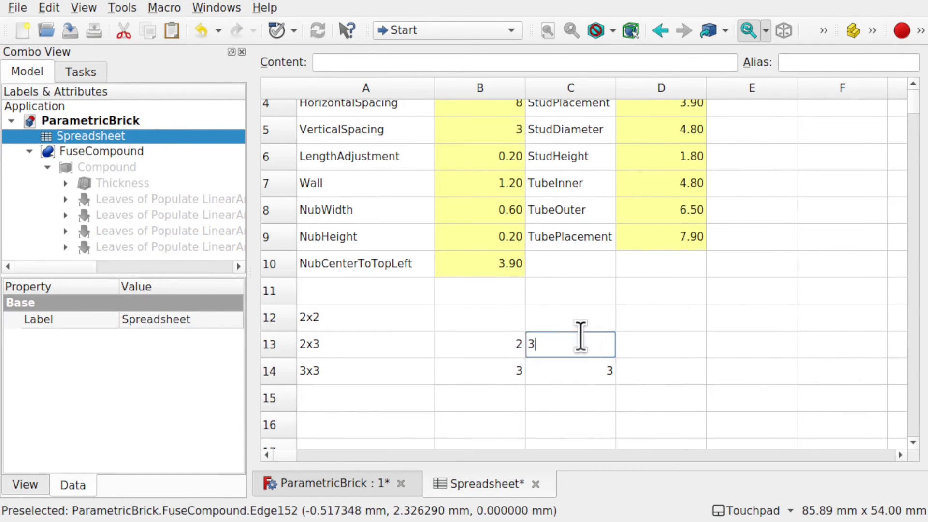
pyautogui.click(478, 316)
pyautogui.write('2')
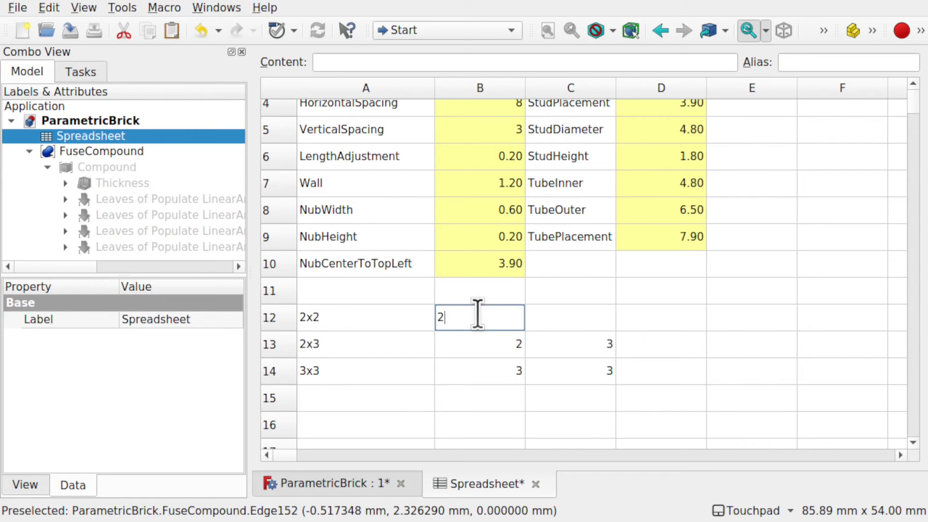
pyautogui.click(567, 315)
pyautogui.write('2')
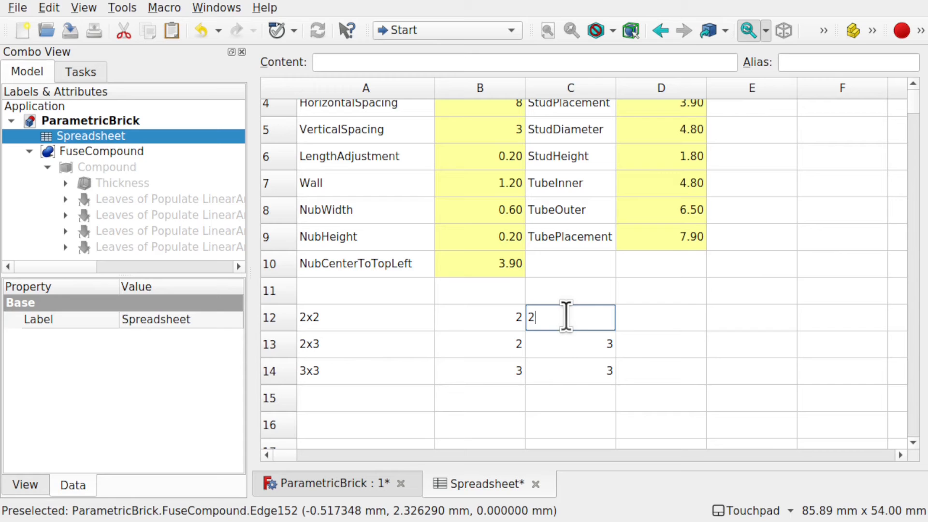
pyautogui.click(558, 345)
# - Add the column headings width in B11 and length in C11 above the variant values
pyautogui.scroll(2, 559, 345)
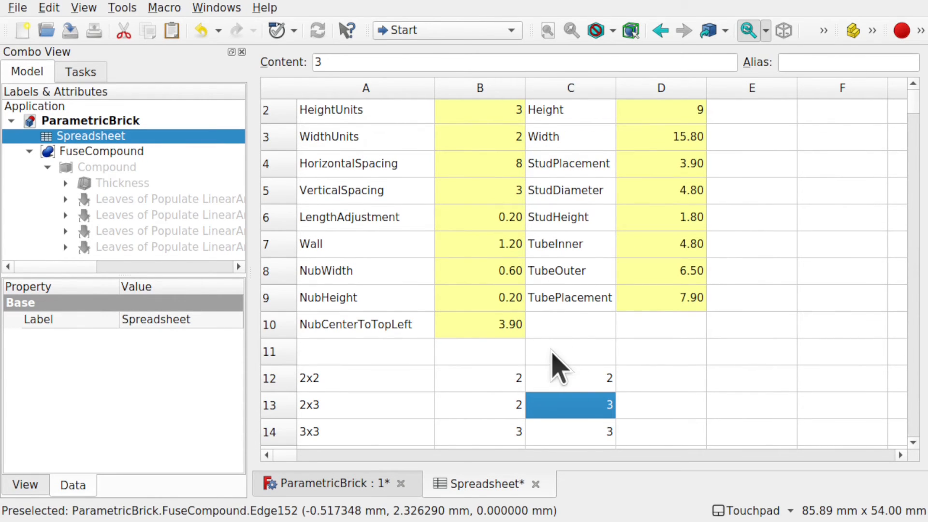
pyautogui.doubleClick(496, 358)
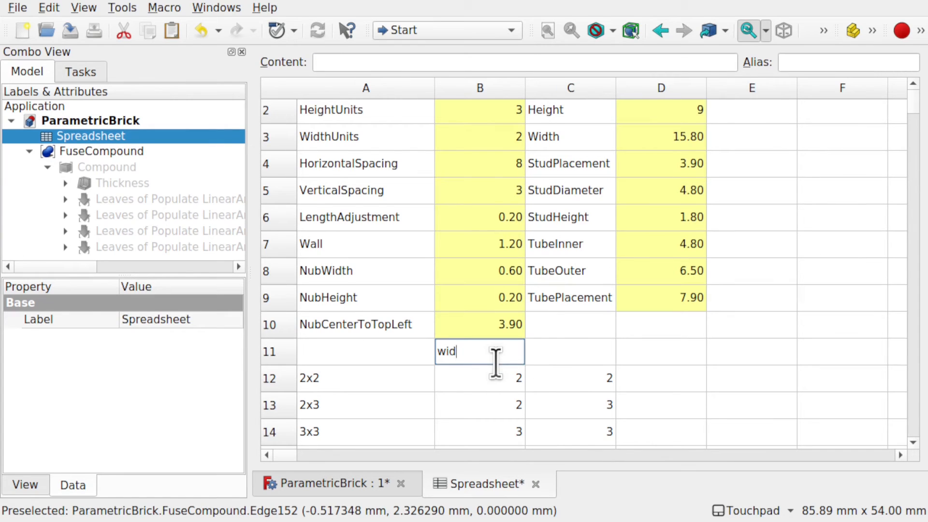
pyautogui.doubleClick(567, 358)
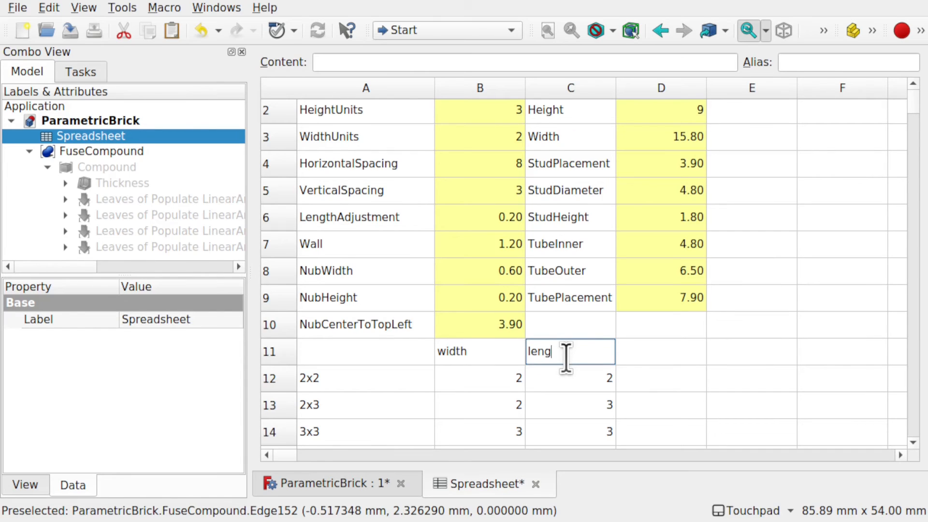
pyautogui.click(480, 380)
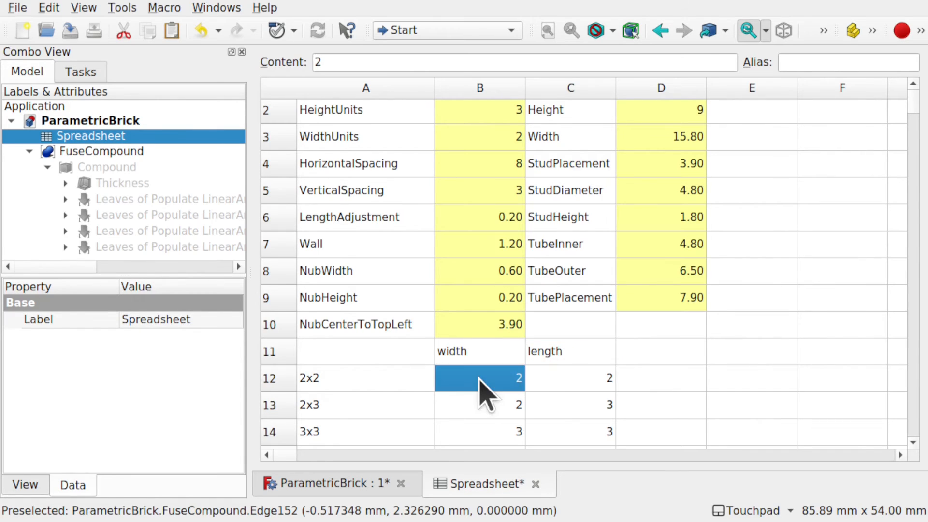
# - Inspect the Width formula in D3, then cut the WidthUnits value cell B3 and paste it into B12 of the 2x2 row
pyautogui.scroll(1, 537, 237)
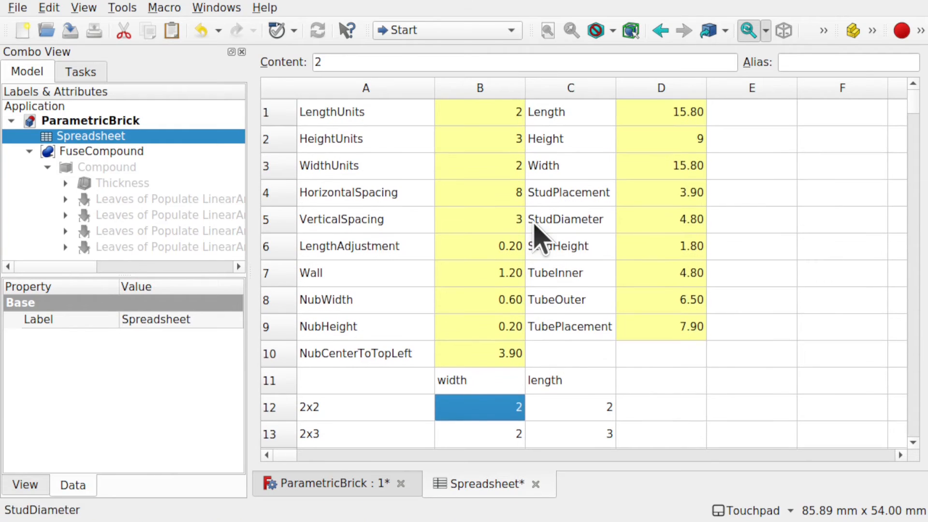
pyautogui.click(492, 164)
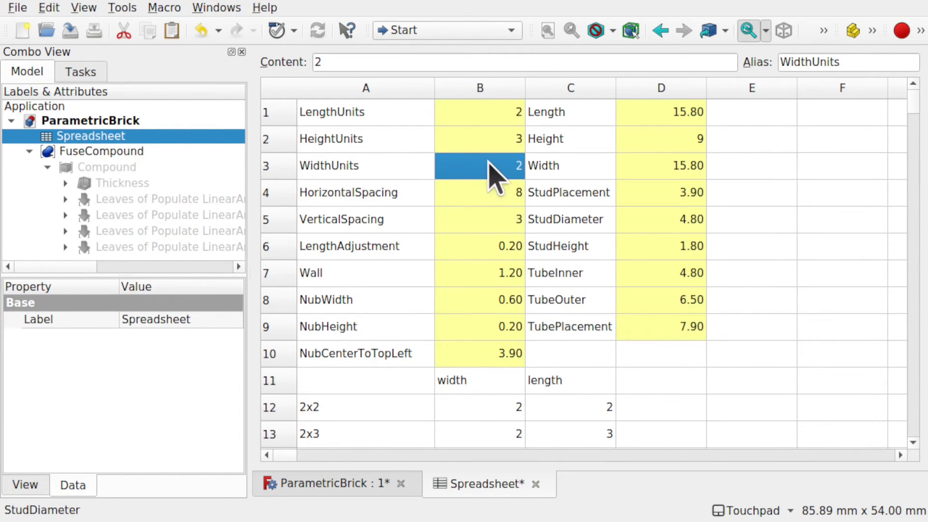
pyautogui.click(672, 169)
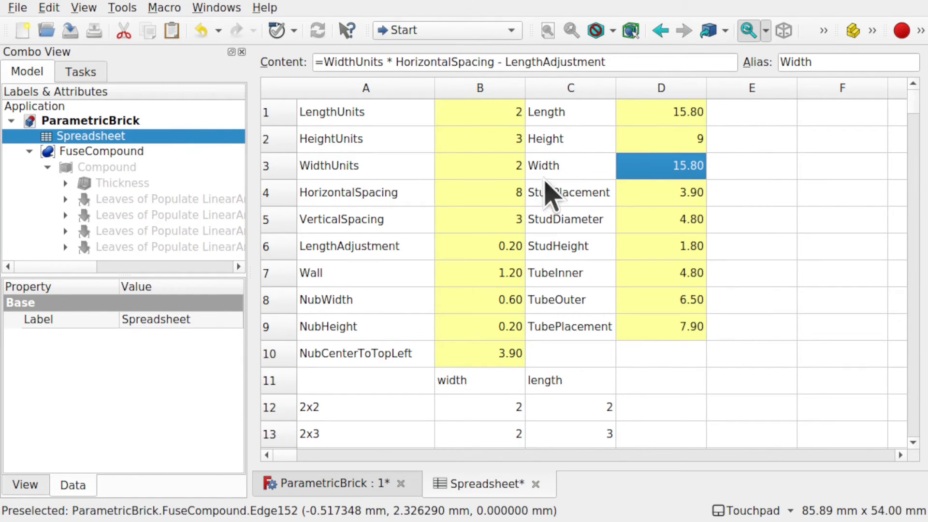
pyautogui.click(507, 176)
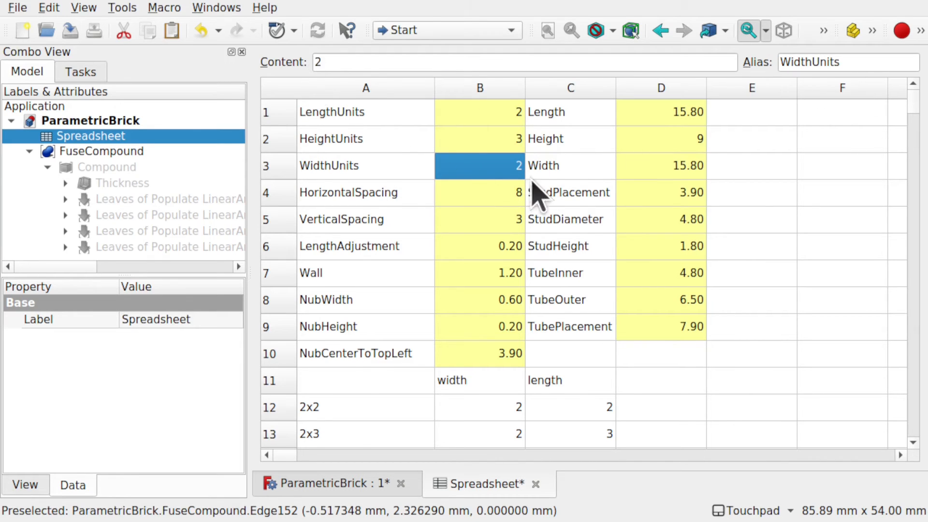
pyautogui.rightClick(503, 167)
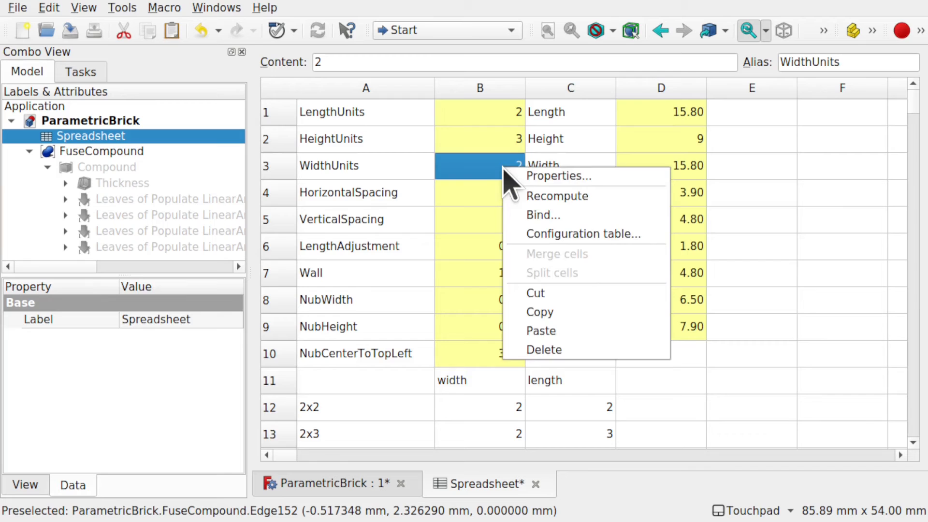
pyautogui.click(544, 290)
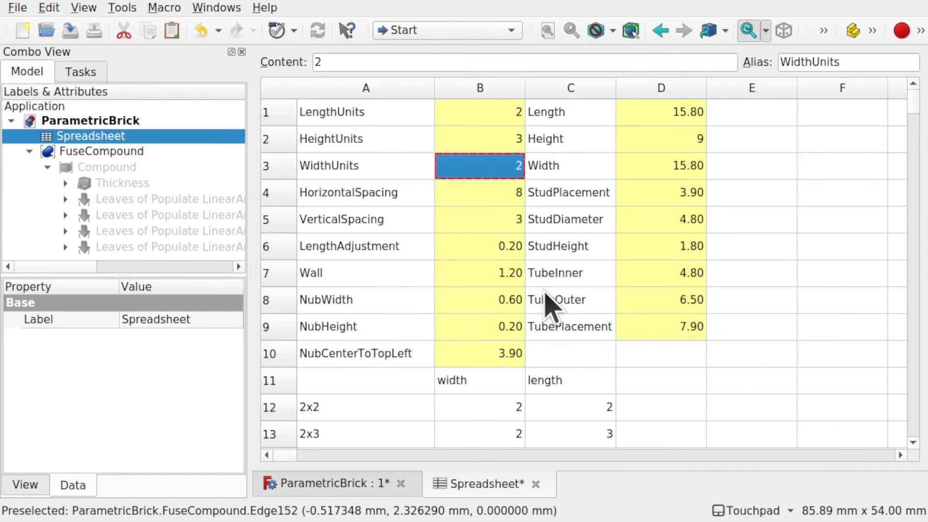
pyautogui.scroll(-3, 546, 302)
pyautogui.click(480, 315)
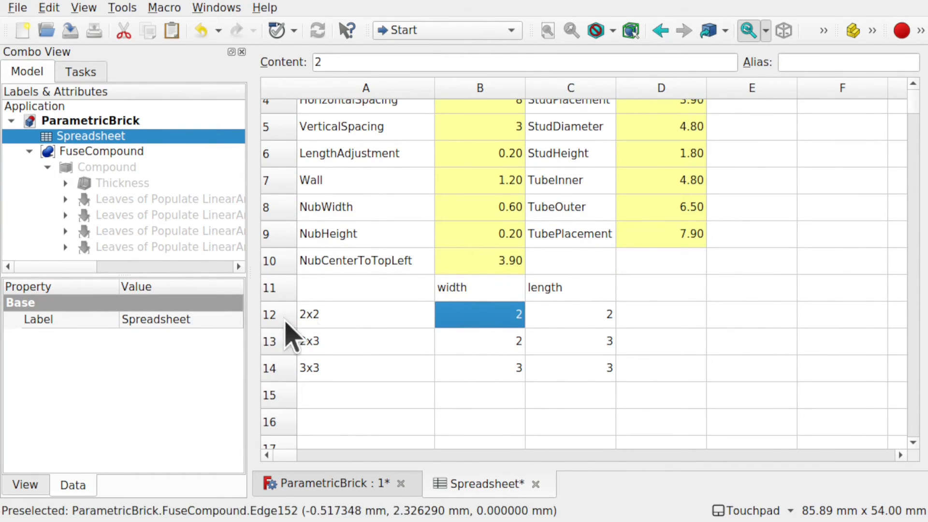
pyautogui.rightClick(457, 315)
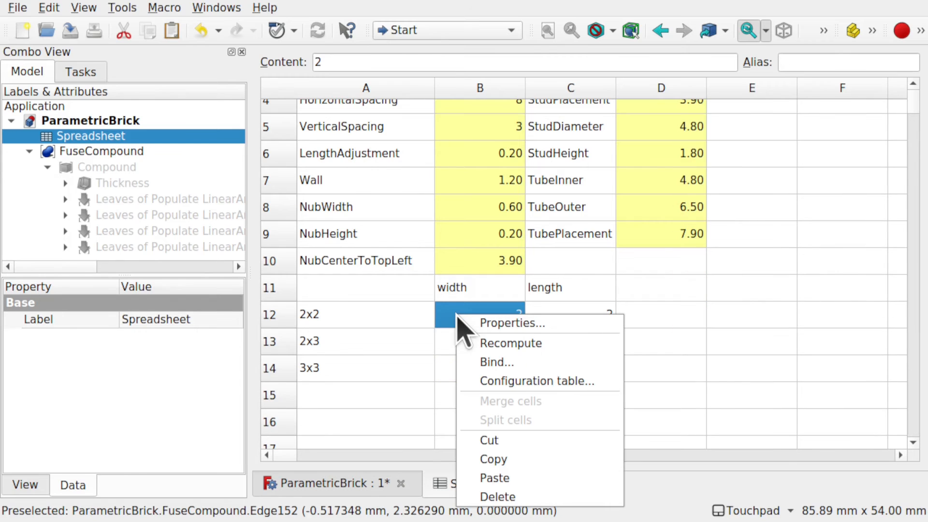
pyautogui.click(518, 477)
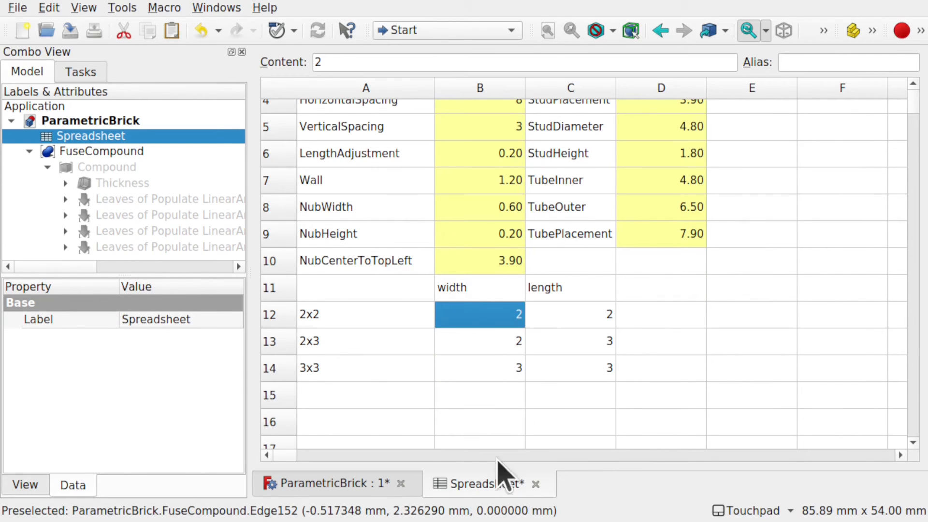
pyautogui.click(480, 340)
pyautogui.click(471, 313)
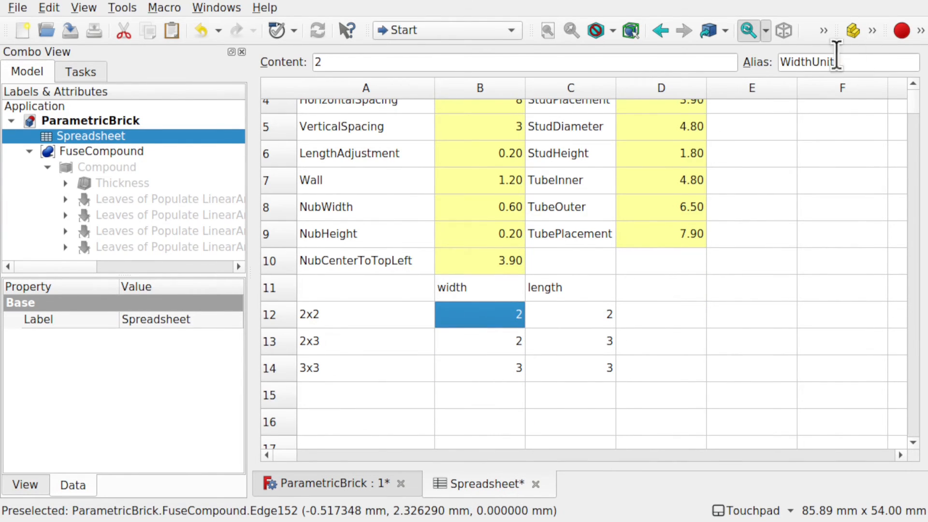
# - Check the Width formula in D3 again and set the width value in B12 to 4
pyautogui.scroll(3, 542, 368)
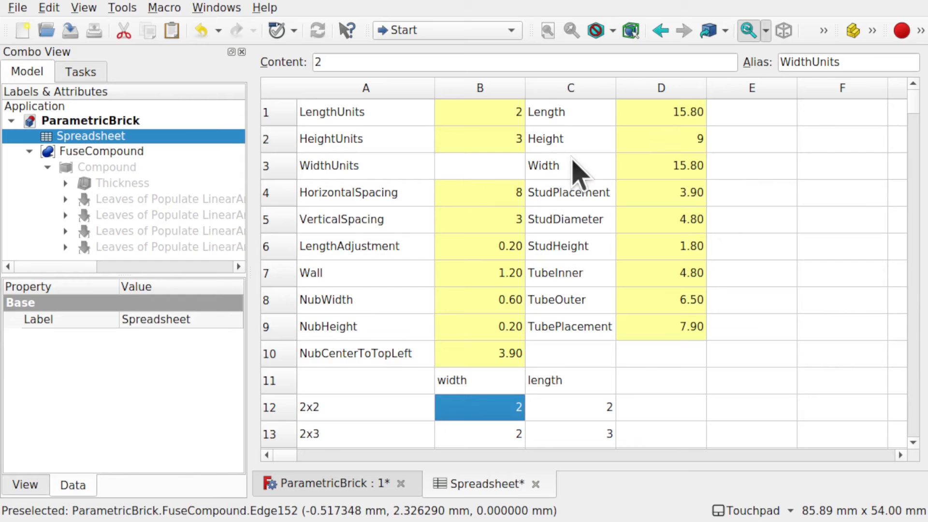
pyautogui.click(659, 170)
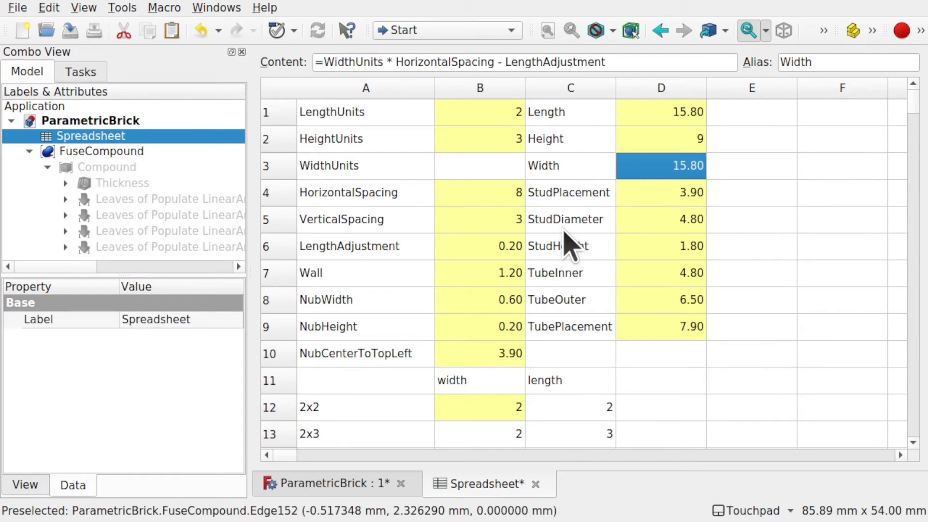
pyautogui.press('Down')
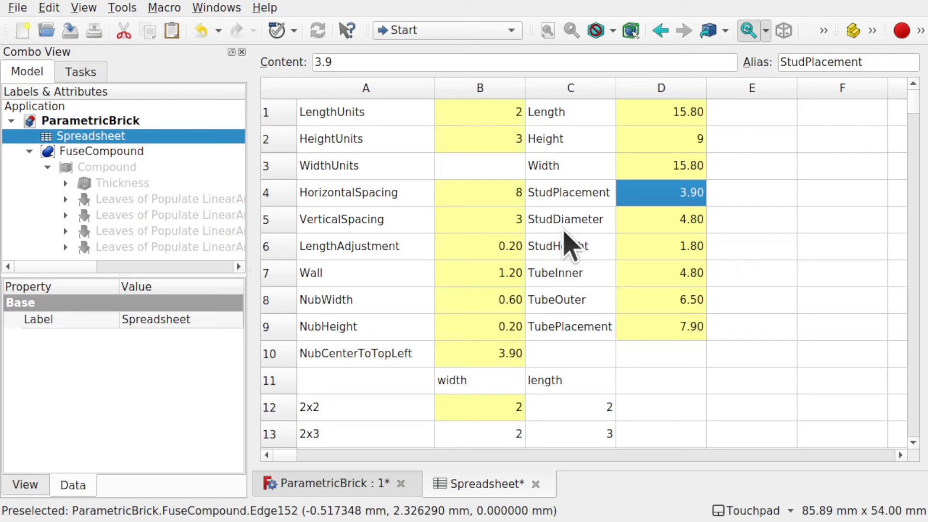
pyautogui.scroll(-2, 570, 245)
pyautogui.hscroll(1, 571, 244)
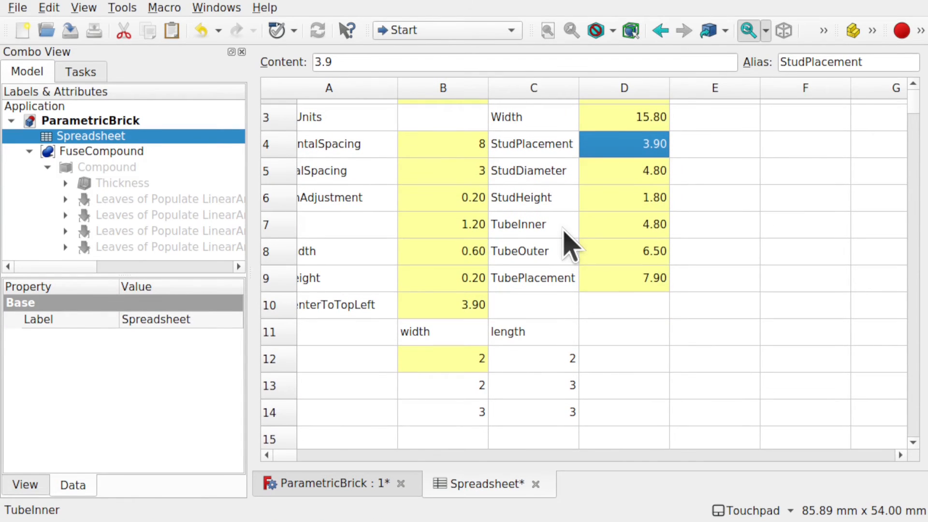
pyautogui.click(441, 367)
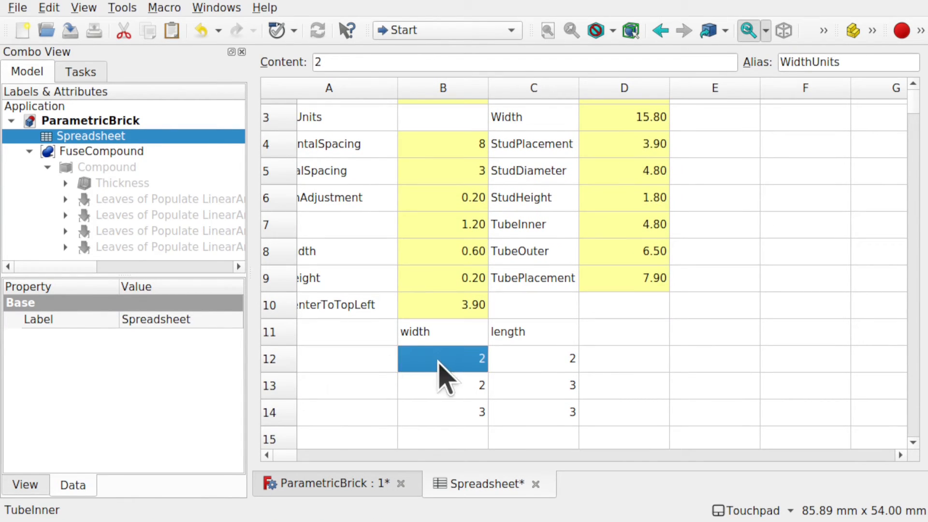
pyautogui.doubleClick(438, 362)
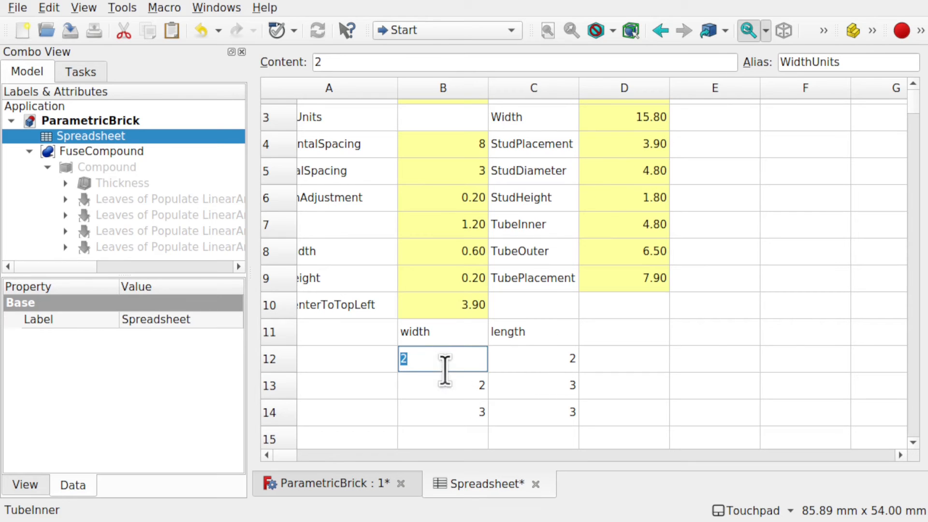
pyautogui.click(422, 392)
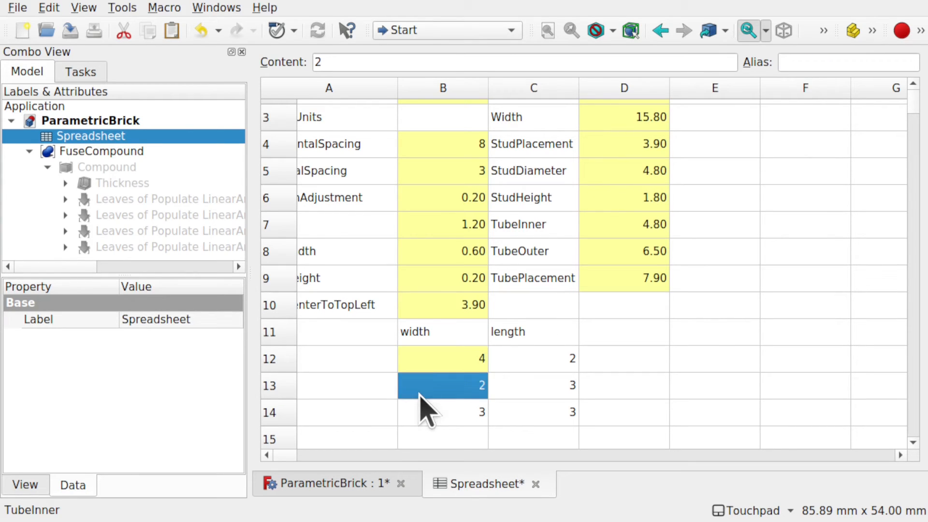
# - Change the alias of cell B12 to WidthUnits1
pyautogui.click(465, 362)
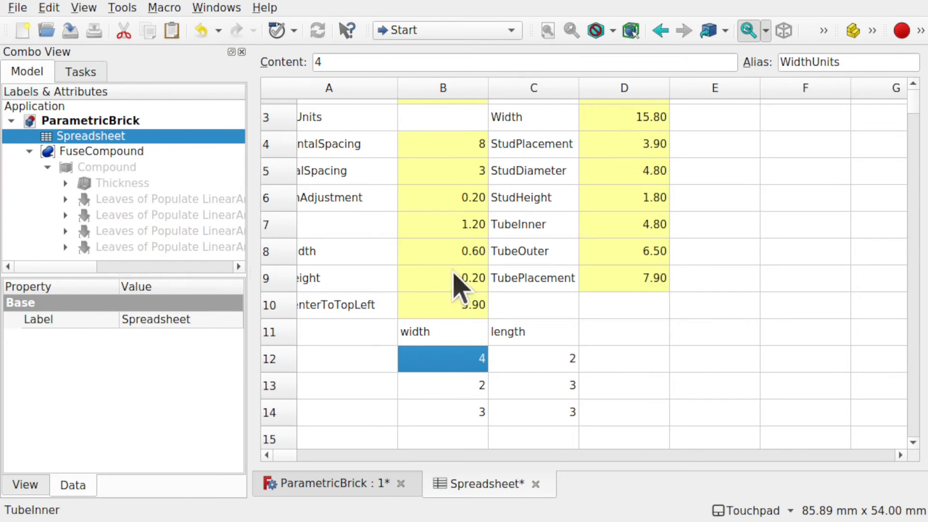
pyautogui.scroll(1, 524, 180)
pyautogui.scroll(1, 524, 180)
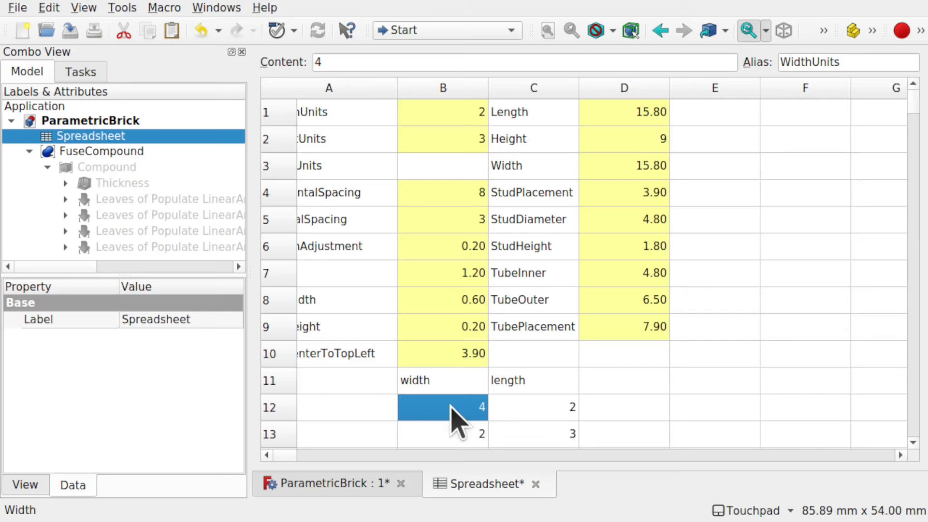
pyautogui.click(859, 62)
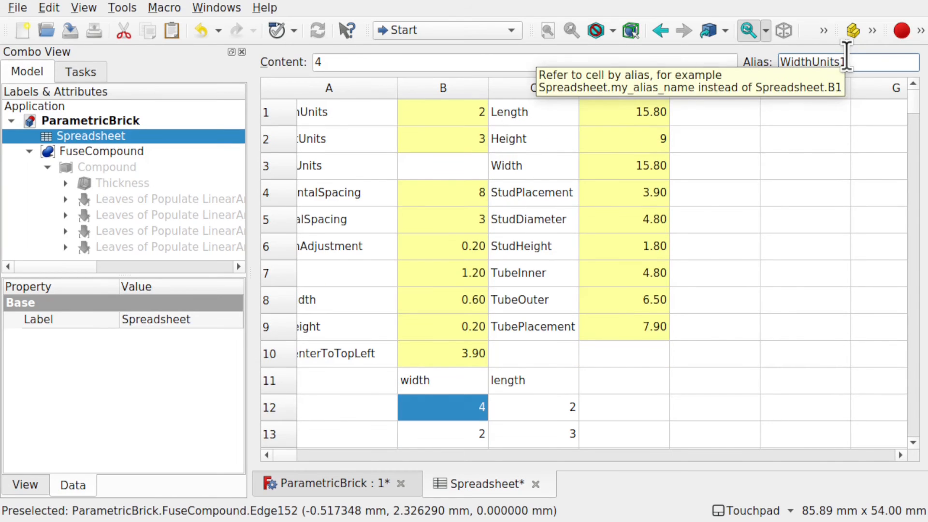
pyautogui.press('Return')
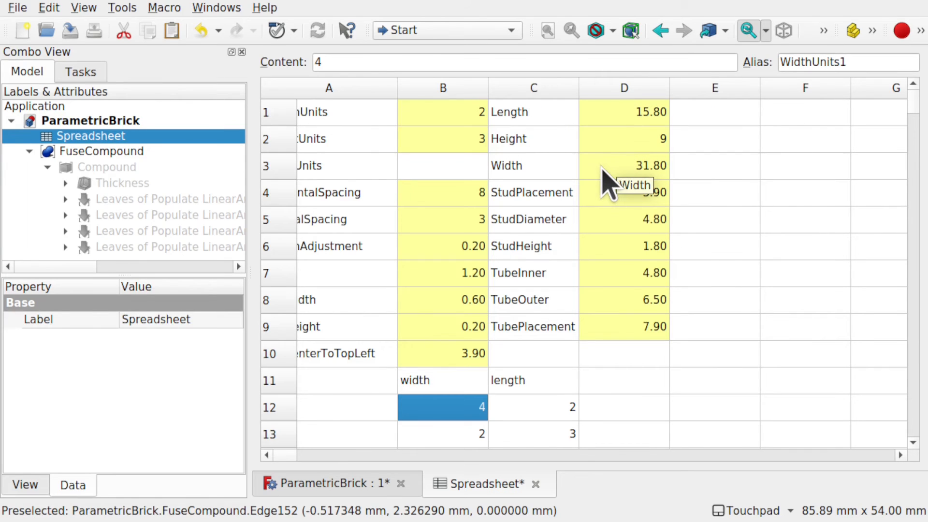
# - Switch to the Spreadsheet workbench and rename the alias of cell B12 to WidthUnits
pyautogui.click(444, 30)
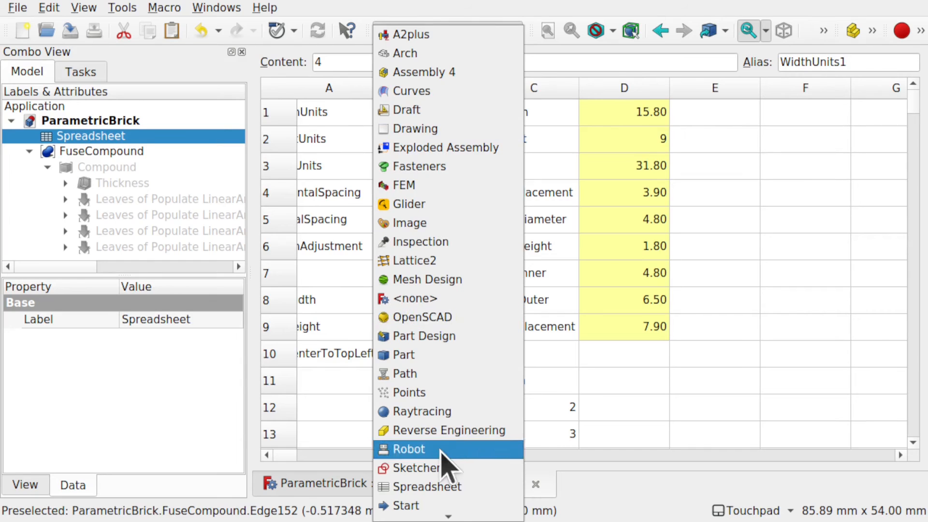
pyautogui.click(445, 487)
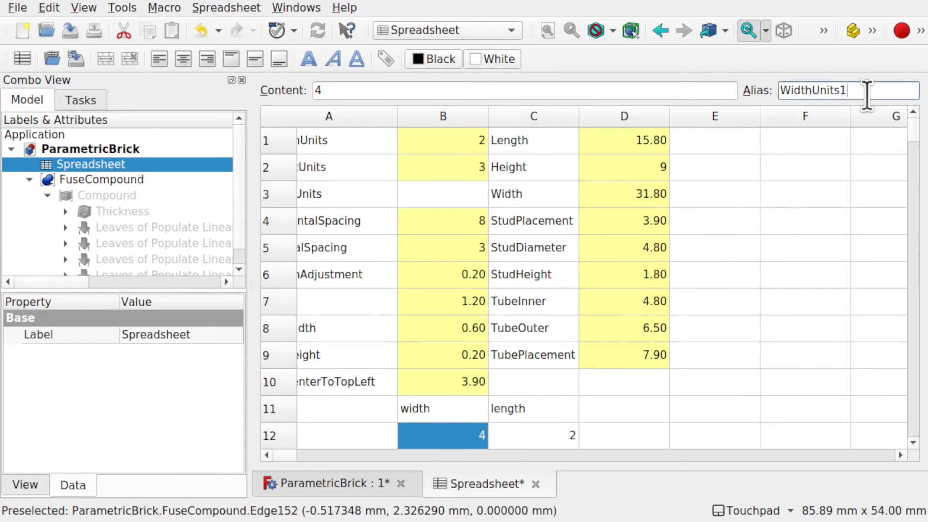
pyautogui.press('BackSpace')
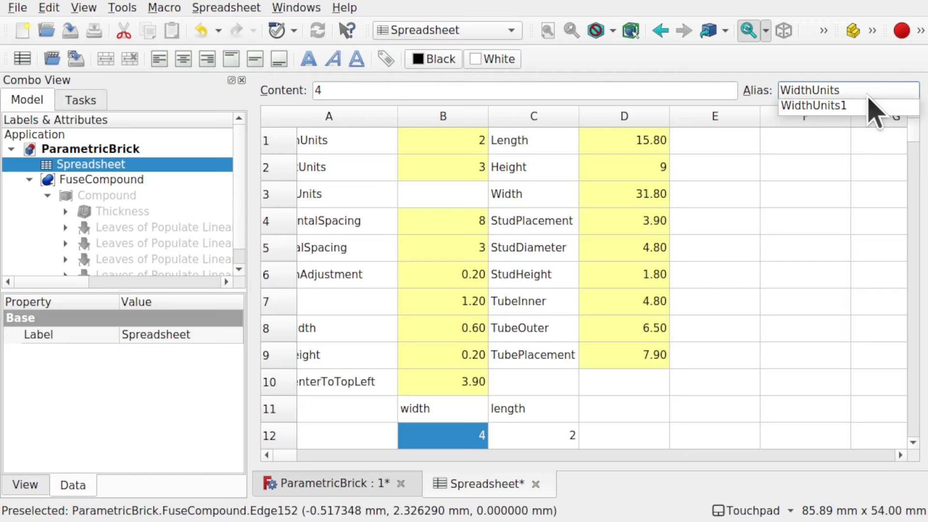
pyautogui.press('Return')
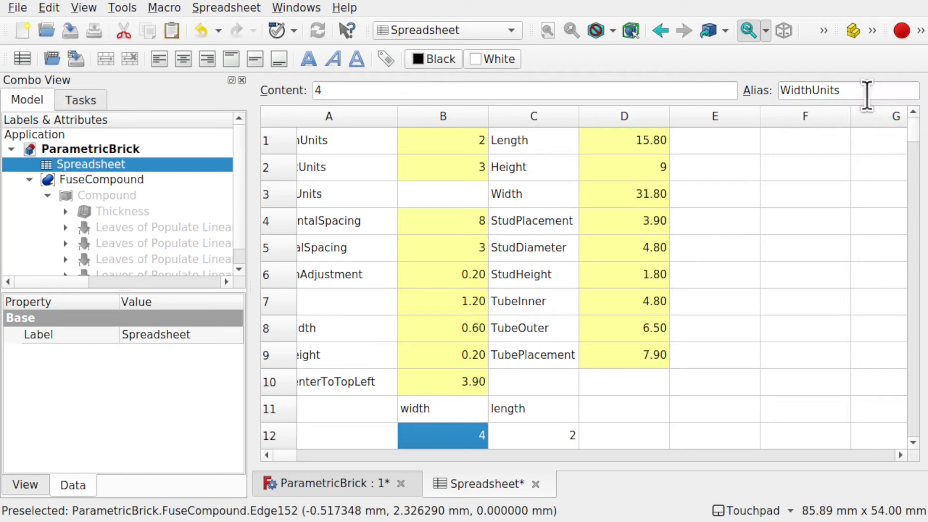
pyautogui.click(538, 432)
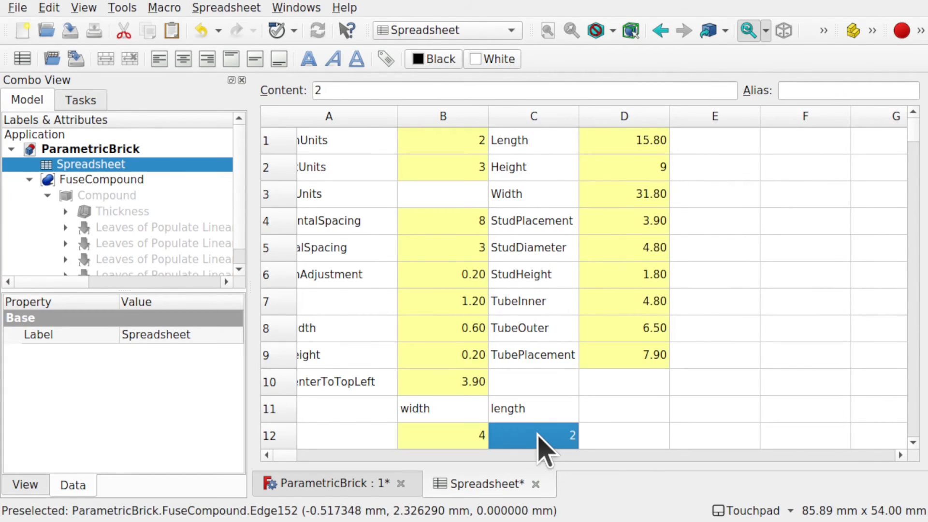
# - Set the width value of the 2x2 variant in B12 to 2
pyautogui.click(459, 434)
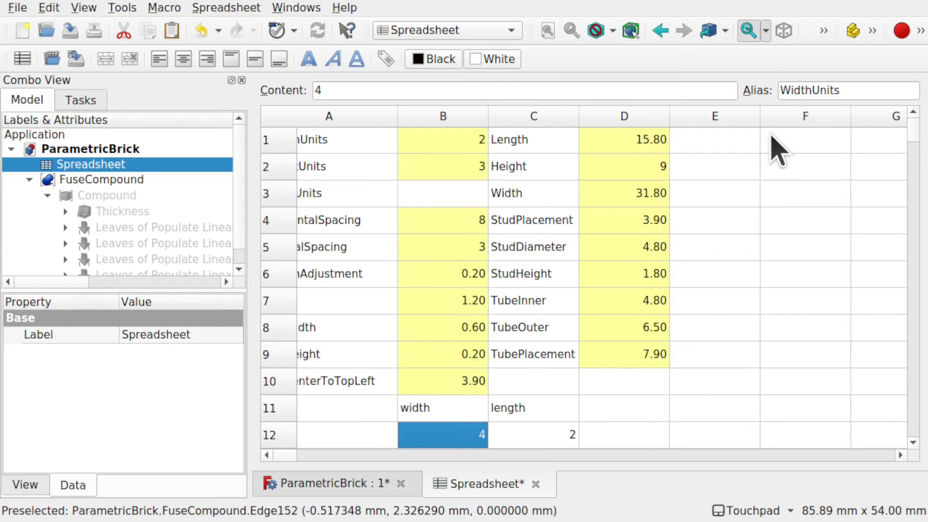
pyautogui.doubleClick(465, 434)
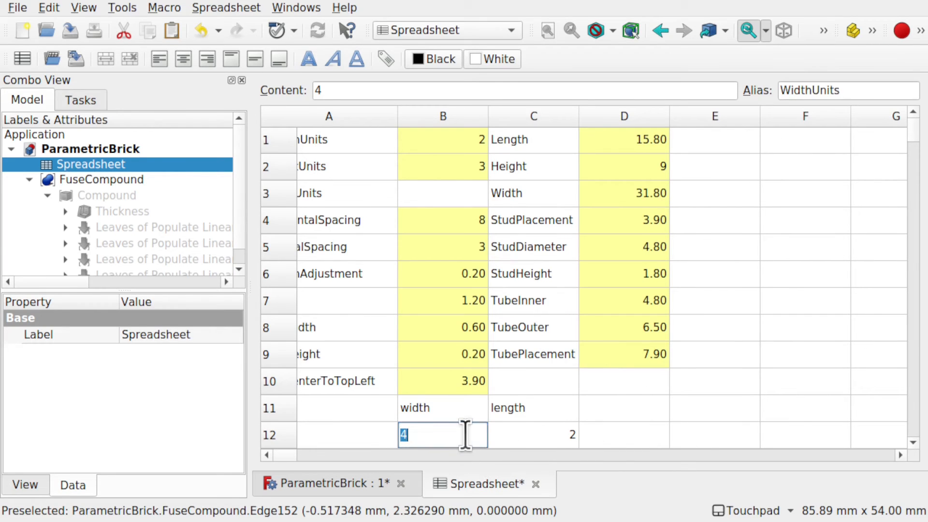
pyautogui.write('2')
pyautogui.click(535, 437)
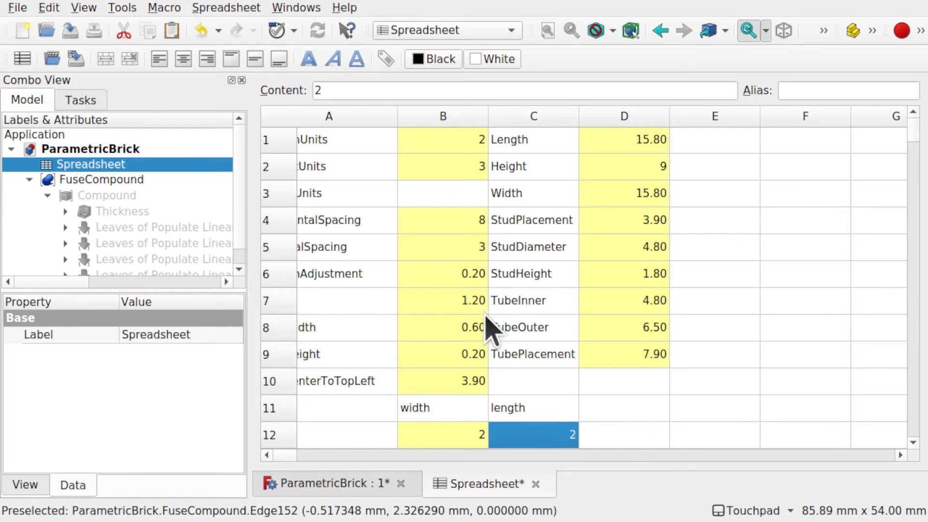
# - Cut the LengthUnits value cell B1 and paste it into C12 of the 2x2 row
pyautogui.hscroll(-2, 488, 319)
pyautogui.click(486, 140)
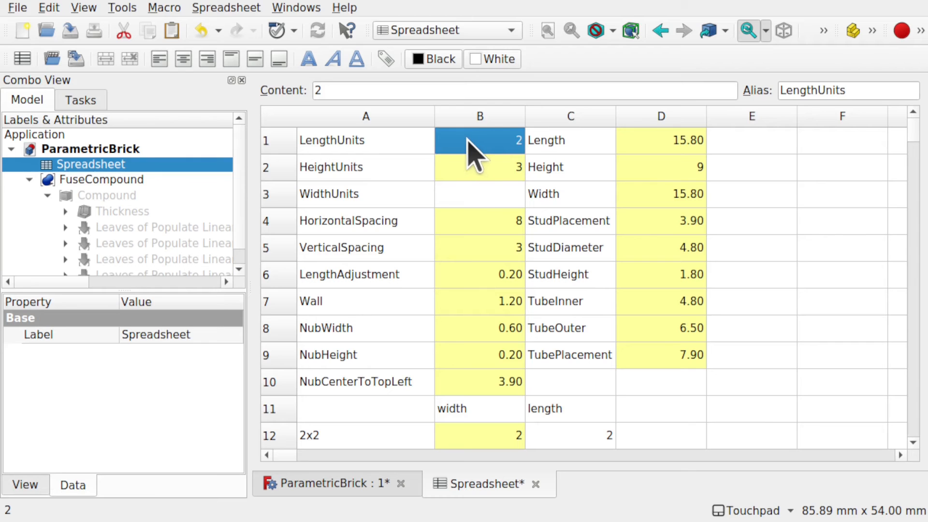
pyautogui.rightClick(468, 140)
pyautogui.click(505, 264)
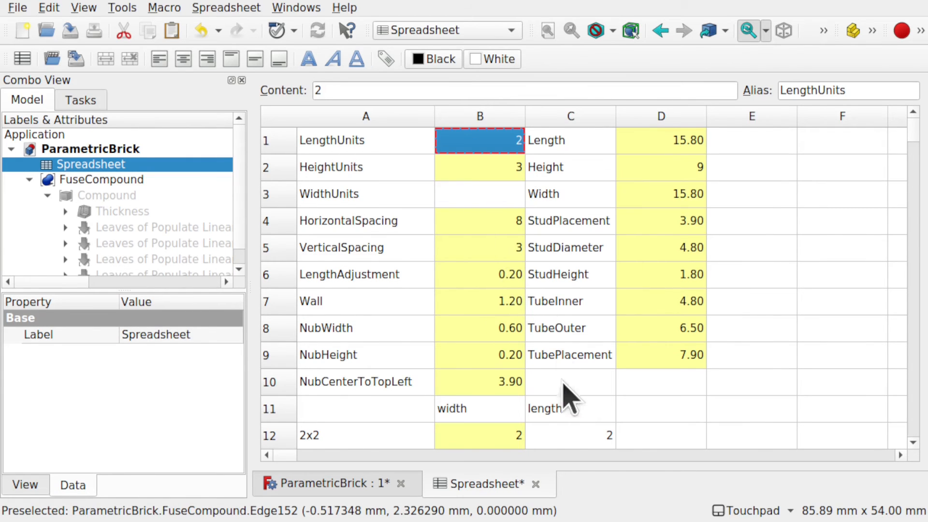
pyautogui.click(576, 434)
pyautogui.rightClick(575, 432)
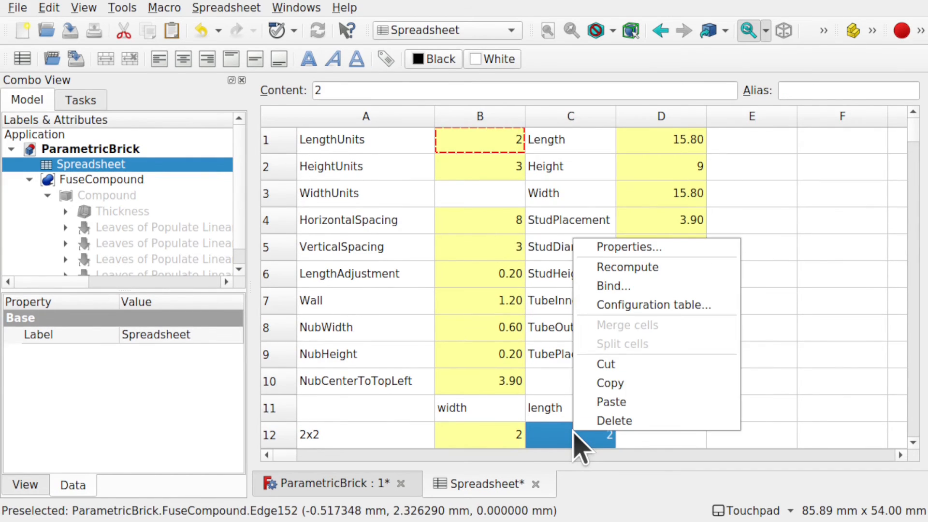
pyautogui.click(624, 402)
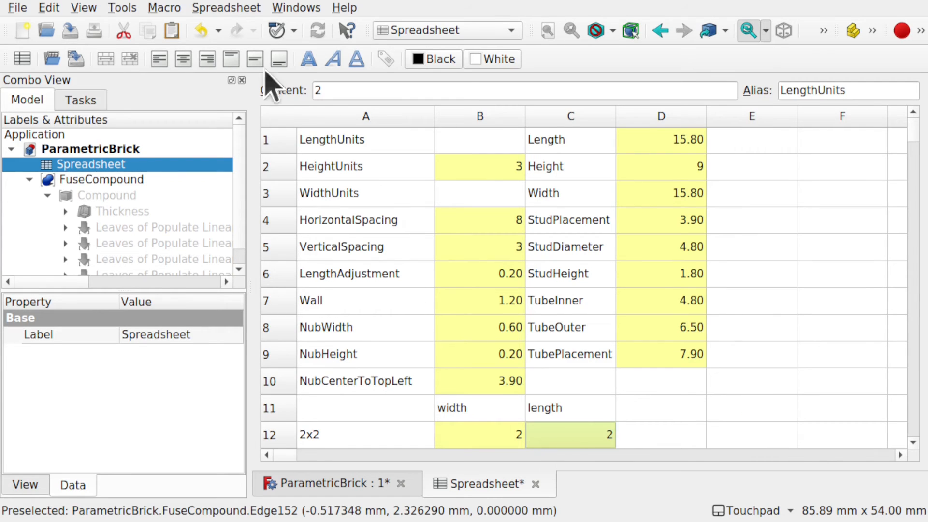
# - Try the alias LengthUnits1 on cell C12, and restore it to LengthUnits
pyautogui.click(648, 439)
pyautogui.click(580, 435)
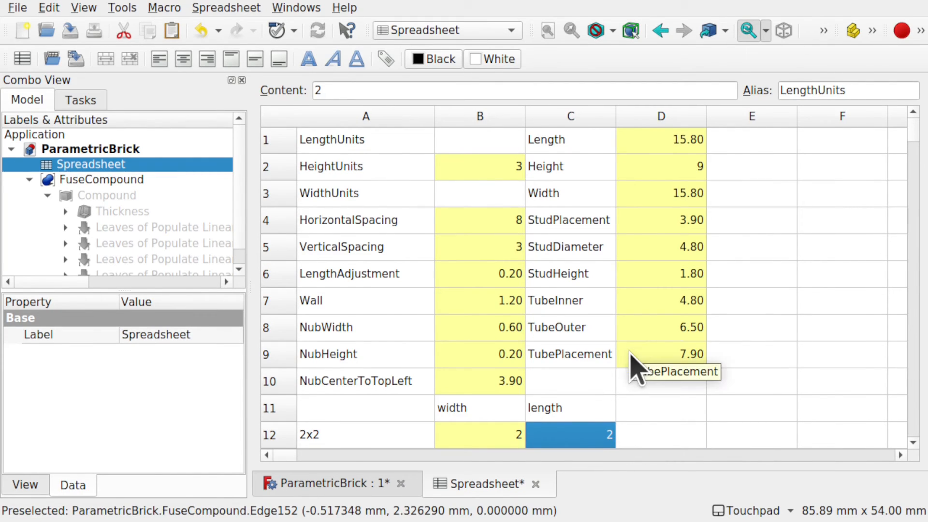
pyautogui.click(864, 88)
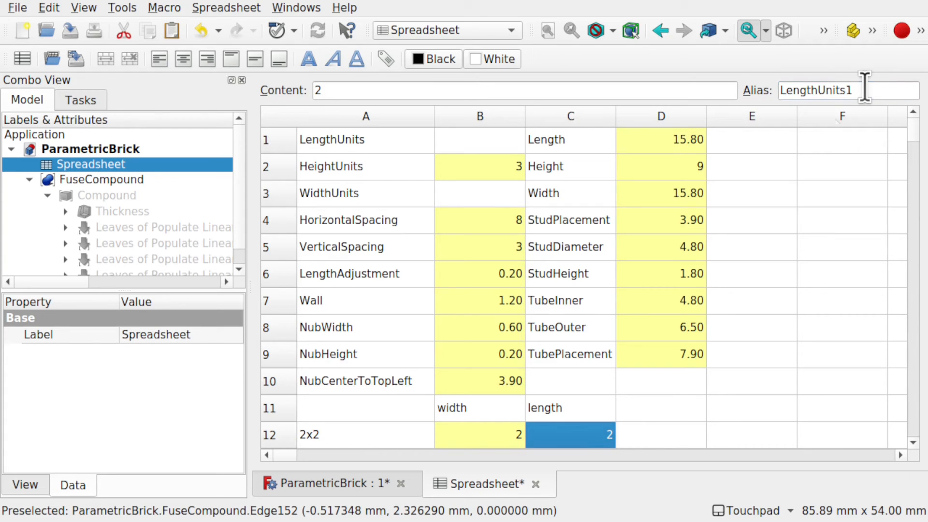
pyautogui.click(642, 442)
pyautogui.click(595, 442)
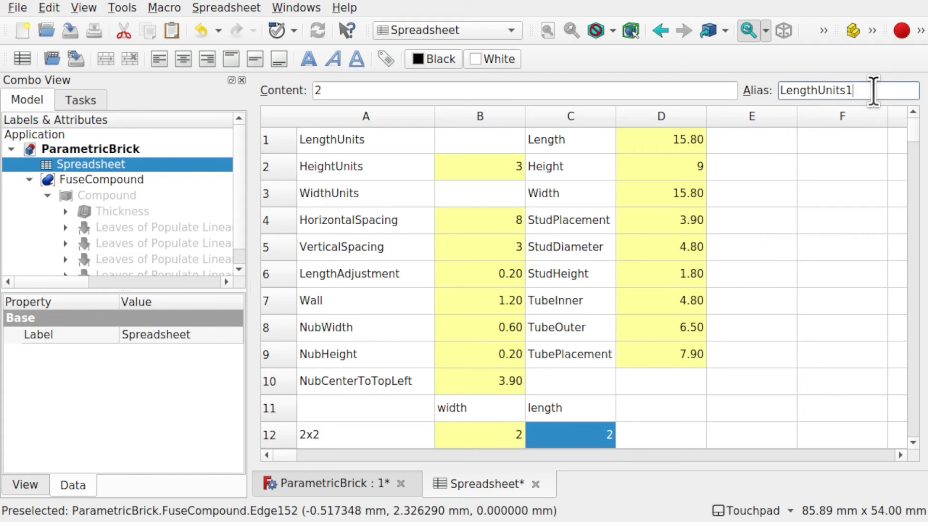
pyautogui.press('BackSpace')
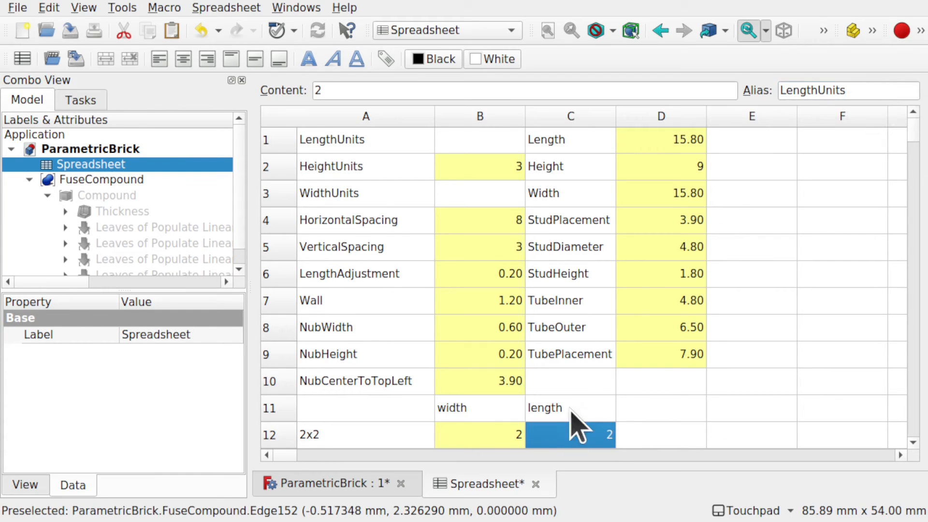
# - Set the length value in C12 to 3 and check the brick in the 3D view
pyautogui.click(579, 409)
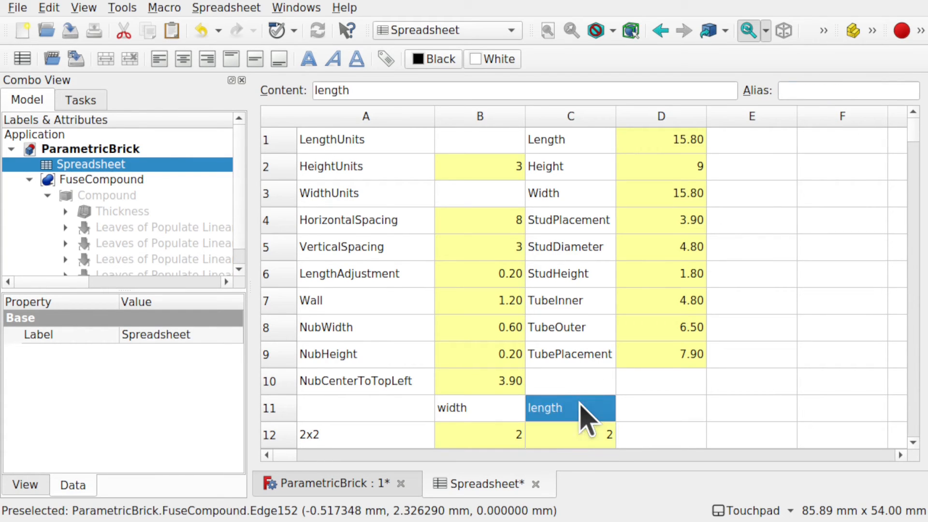
pyautogui.doubleClick(572, 430)
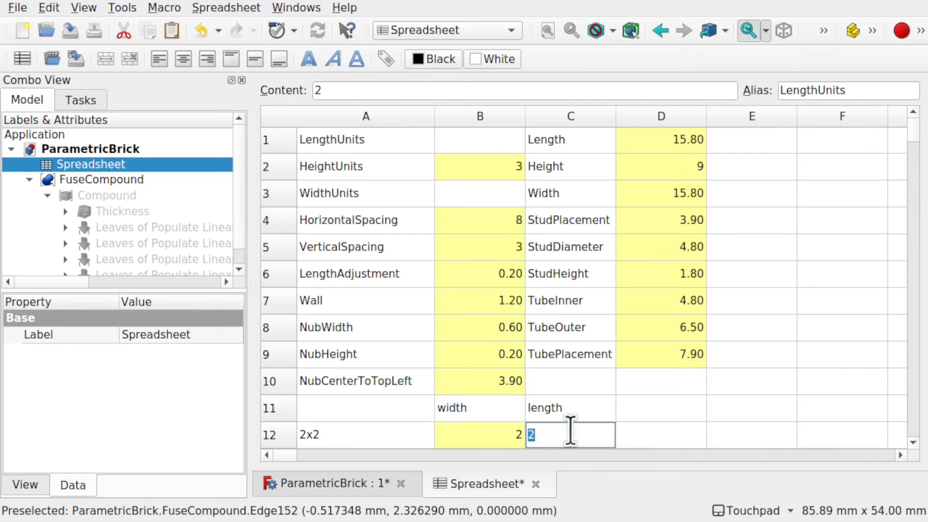
pyautogui.click(662, 429)
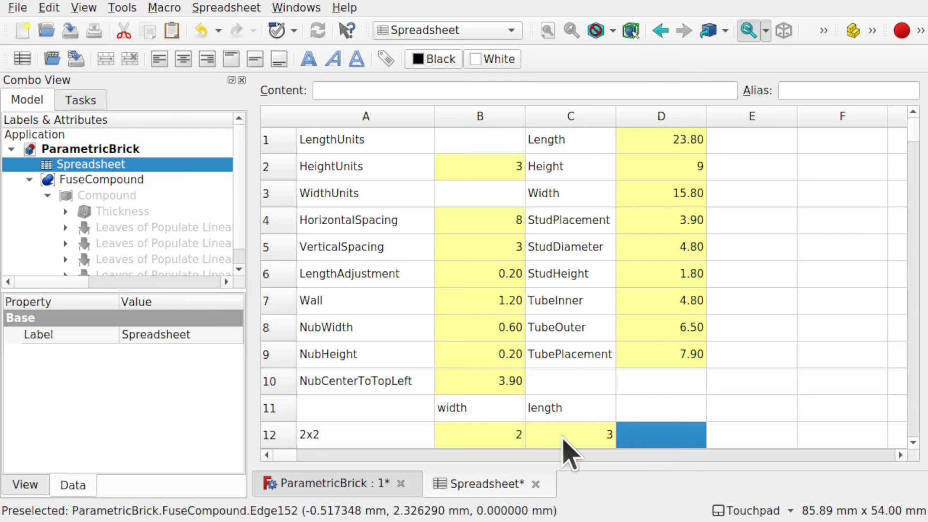
pyautogui.click(348, 485)
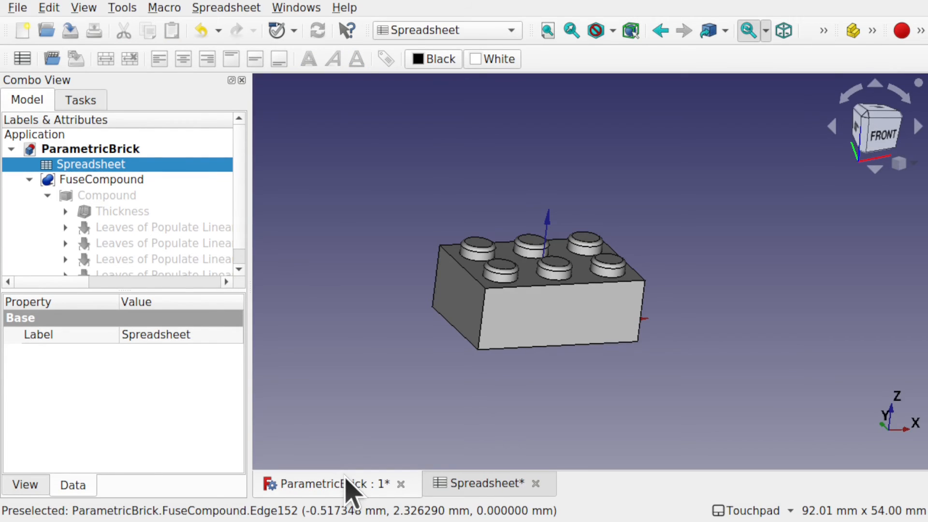
pyautogui.click(462, 486)
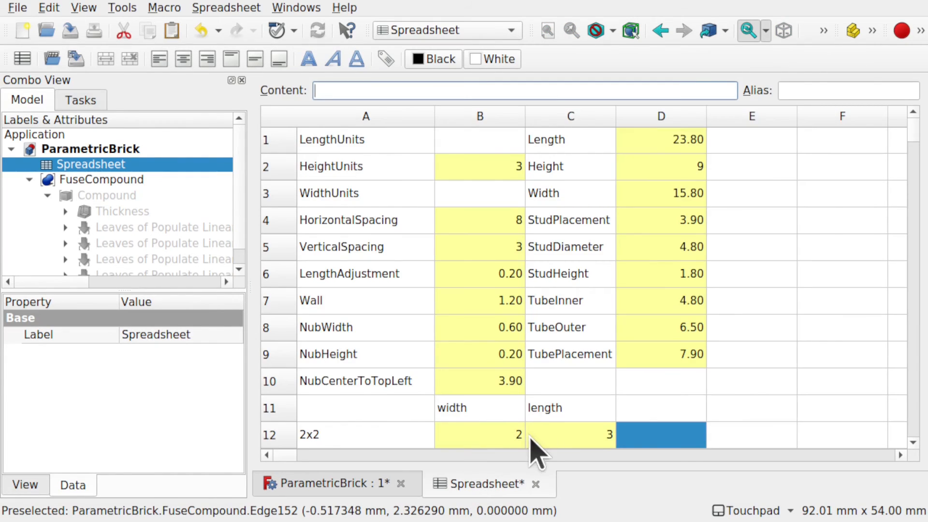
# - Set the length value in C12 back to 2 and check the brick in the 3D view again
pyautogui.doubleClick(571, 440)
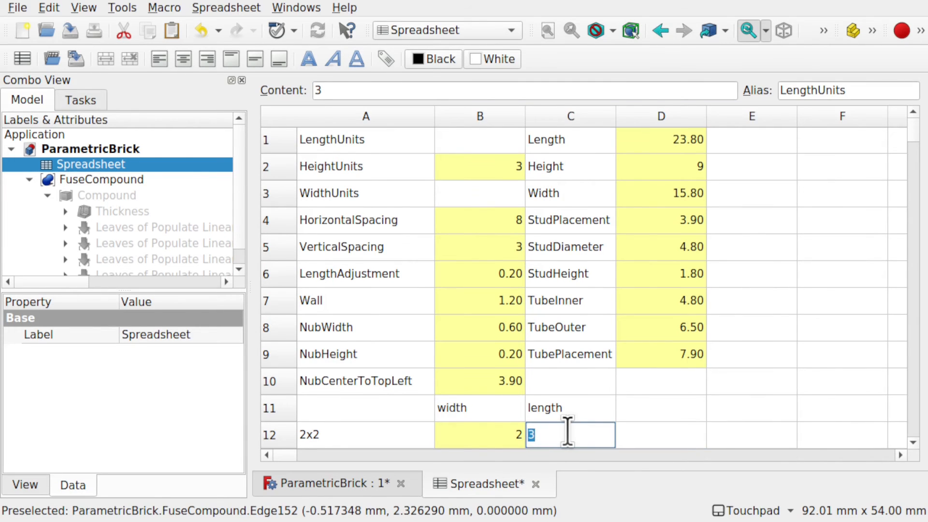
pyautogui.write('2')
pyautogui.click(484, 442)
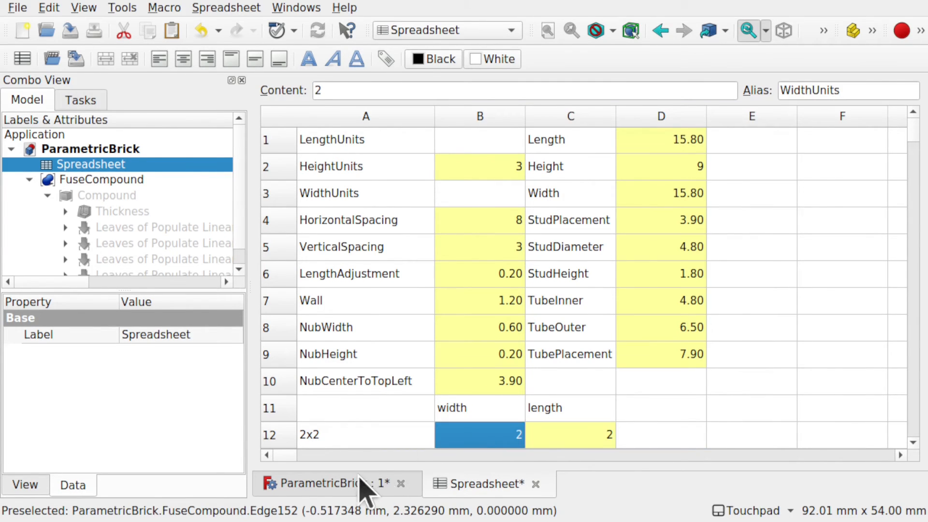
pyautogui.click(360, 481)
pyautogui.click(464, 483)
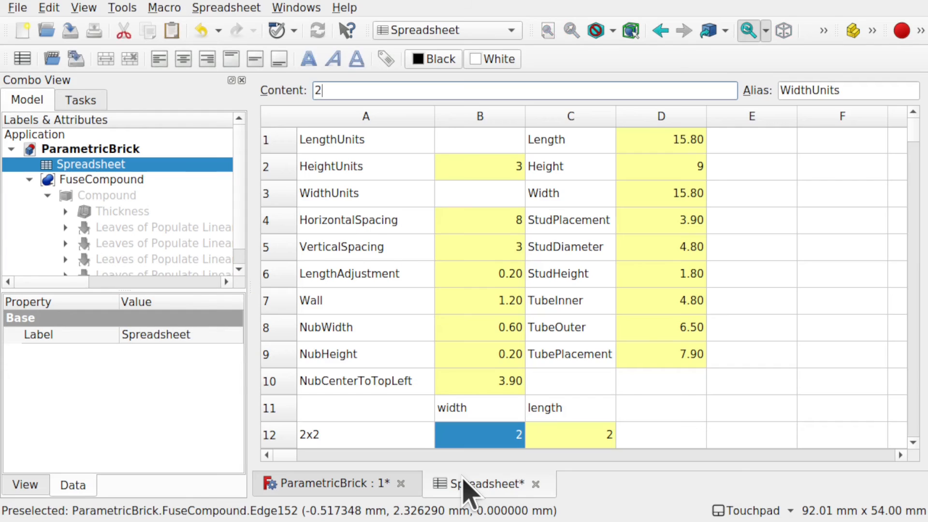
# - Review the size variant rows under the width and length headings, and select the collapsed FuseCompound object in the tree
pyautogui.scroll(-1, 653, 401)
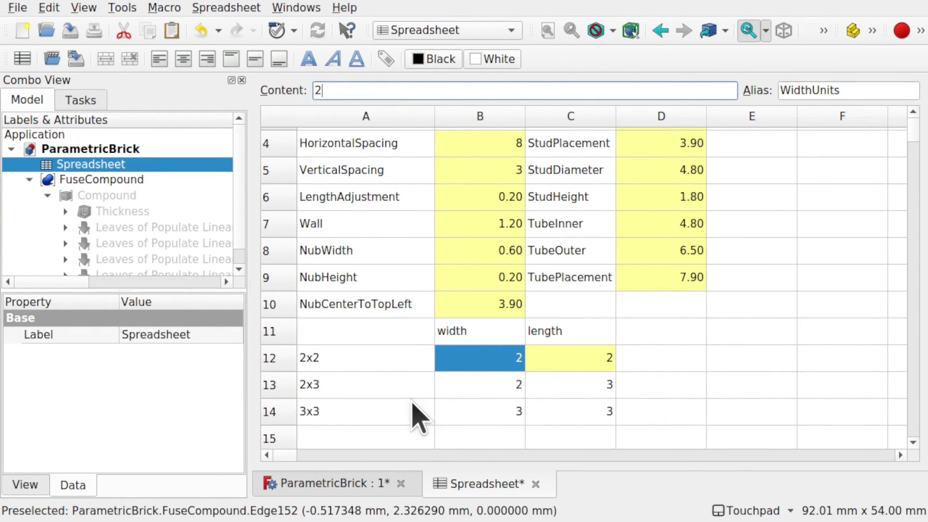
pyautogui.click(344, 360)
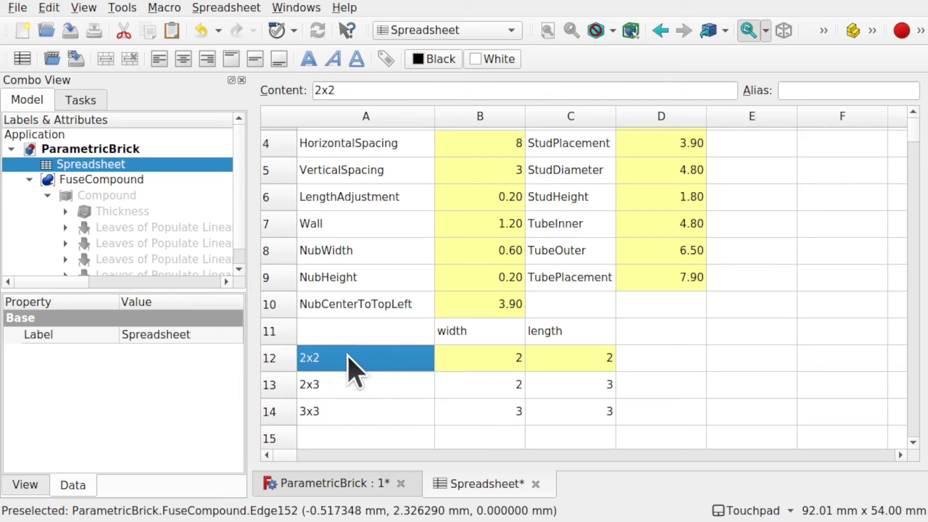
pyautogui.click(29, 179)
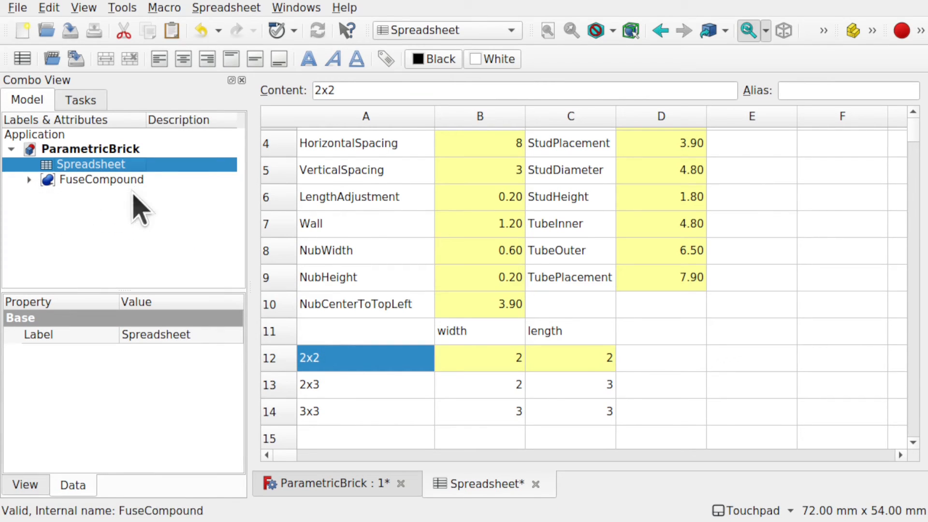
pyautogui.click(102, 180)
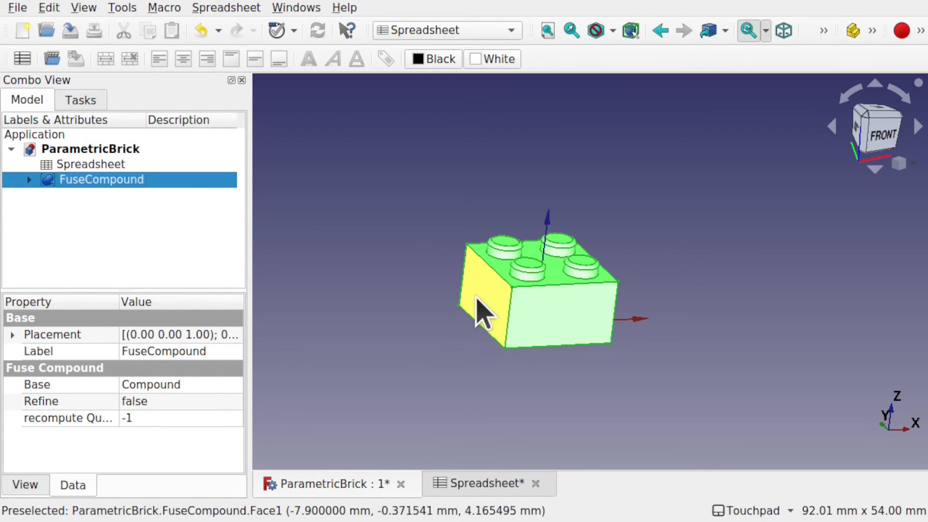
# - Switch to the Lattice2 workbench and clear the selection of the brick
pyautogui.click(446, 30)
pyautogui.click(462, 195)
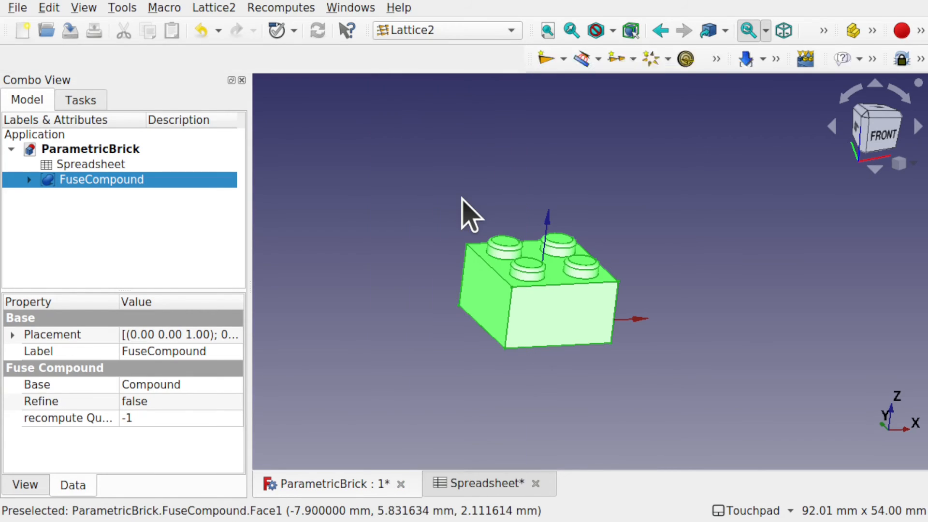
pyautogui.click(323, 238)
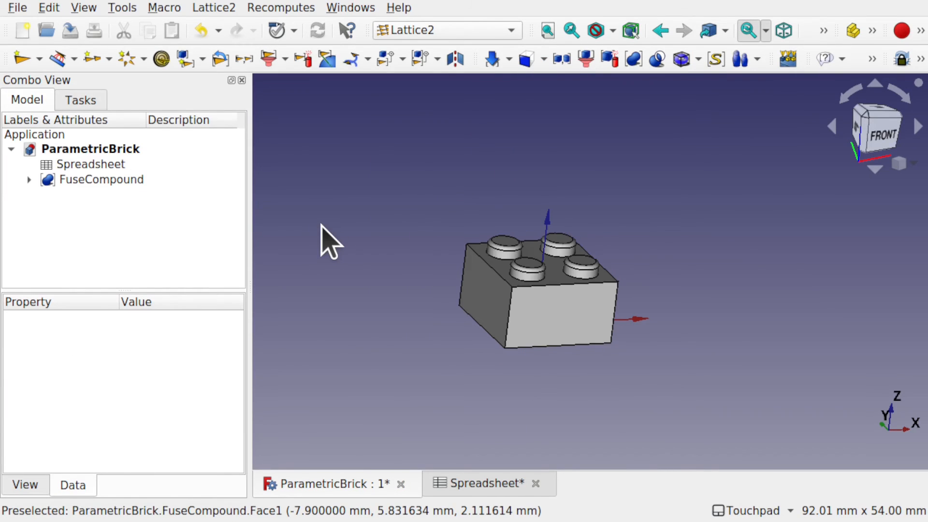
# - Examine the child objects nested under FuseCompound in the model tree, and collapse it again
pyautogui.click(29, 179)
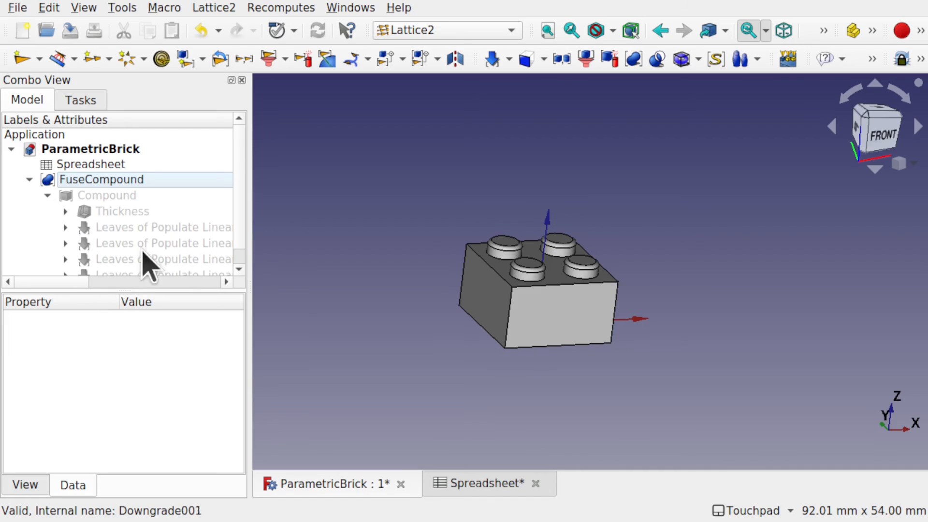
pyautogui.scroll(-1, 243, 213)
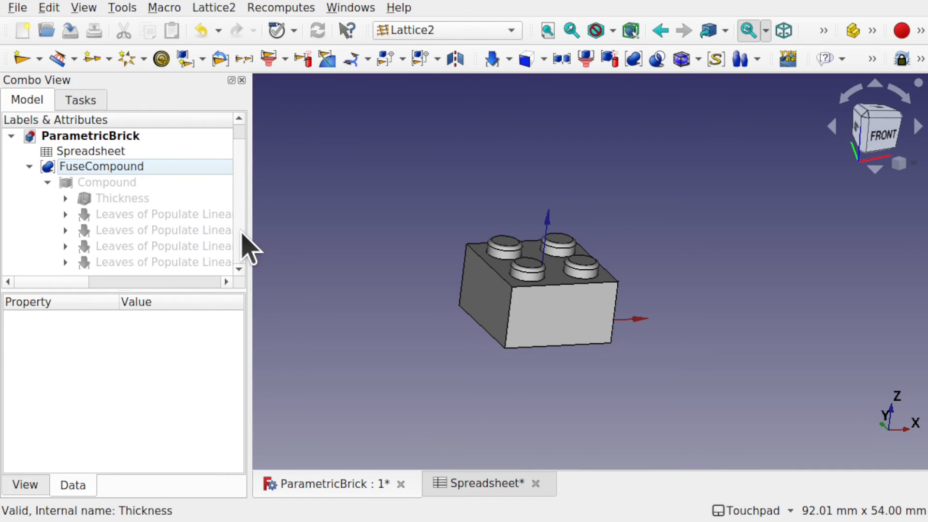
pyautogui.scroll(1, 245, 193)
pyautogui.click(29, 179)
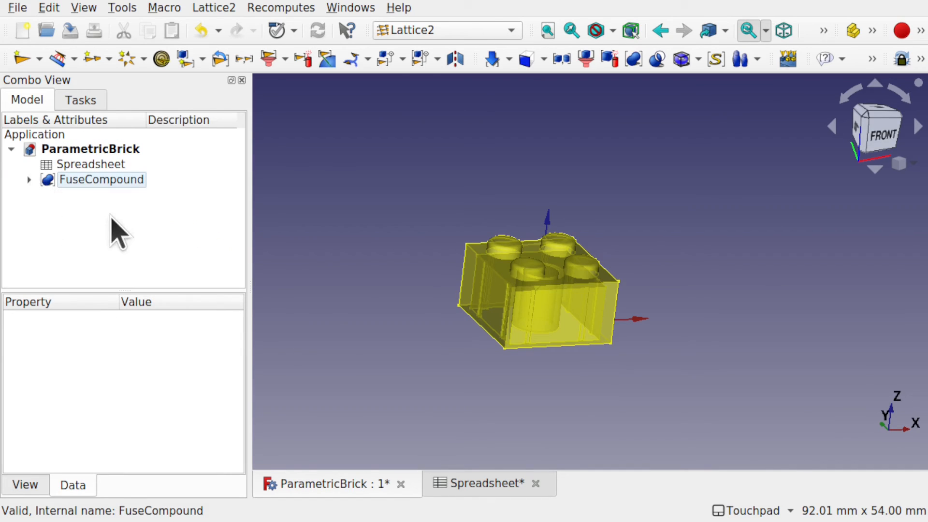
# - Create a Part container in the brick document and move FuseCompound into it
pyautogui.click(852, 32)
pyautogui.moveTo(109, 182); pyautogui.dragTo(93, 197)
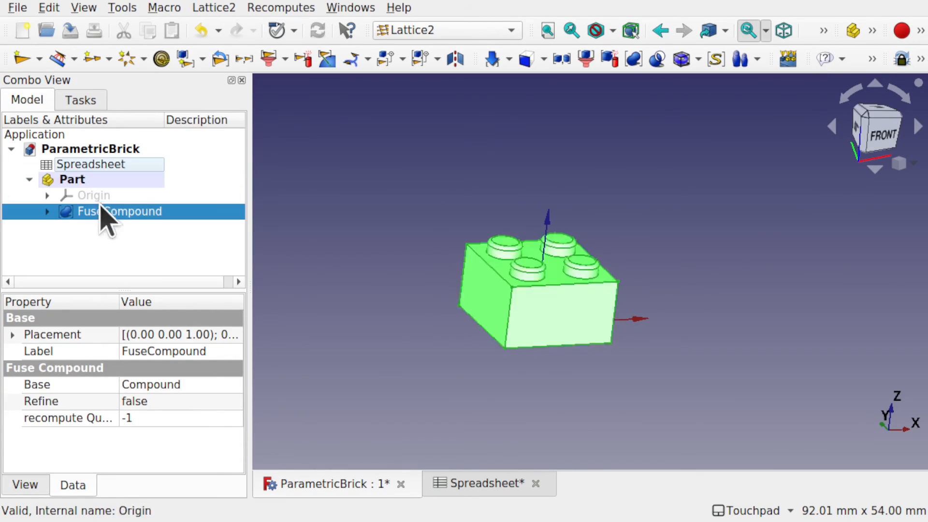
pyautogui.click(150, 258)
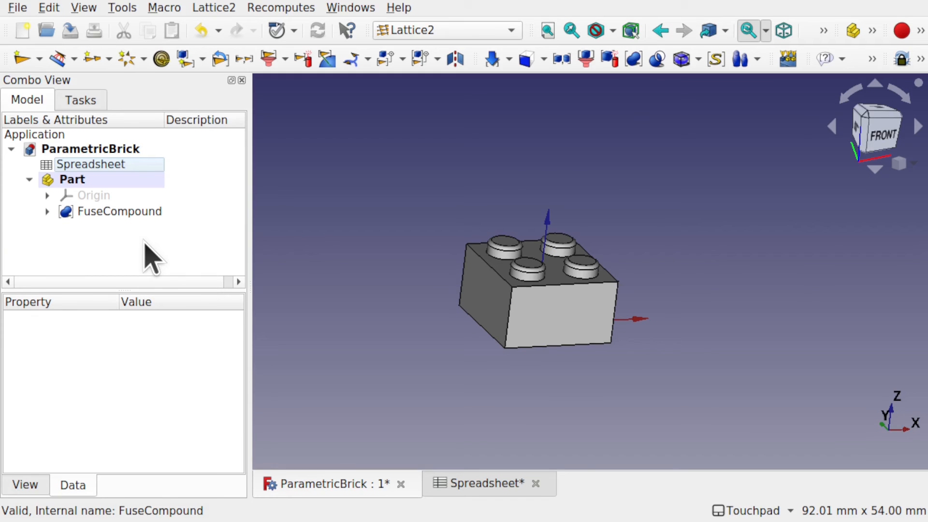
# - Set up a configuration table from cell A12 of the brick spreadsheet with property Part.BrickSizes in group Params
pyautogui.click(74, 181)
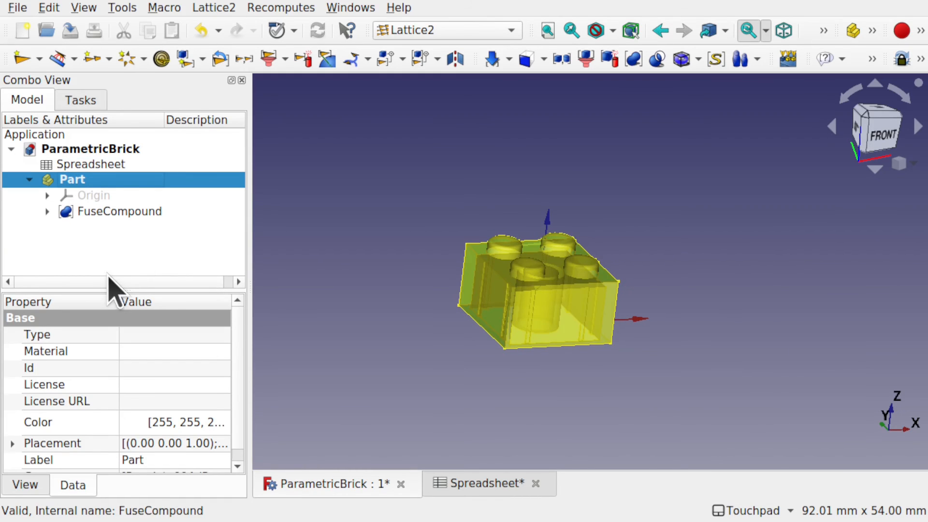
pyautogui.doubleClick(115, 165)
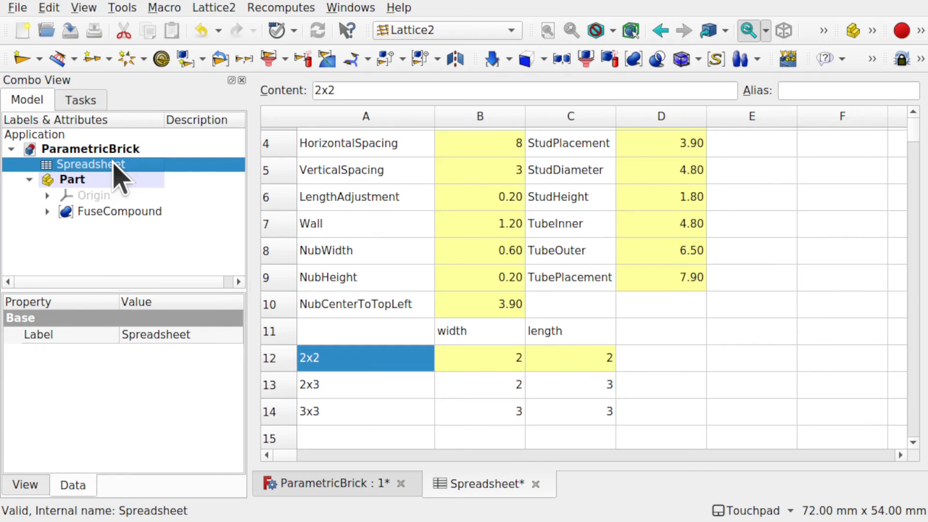
pyautogui.click(334, 385)
pyautogui.click(342, 358)
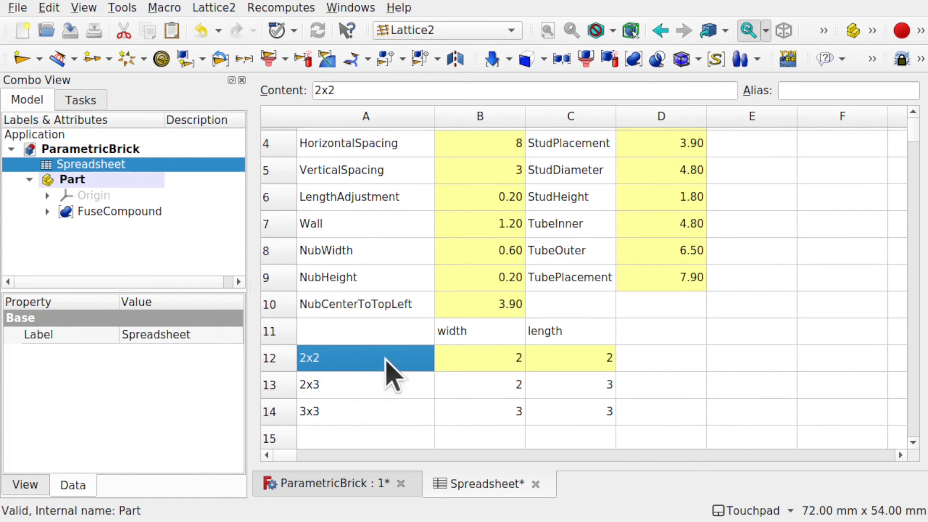
pyautogui.rightClick(358, 362)
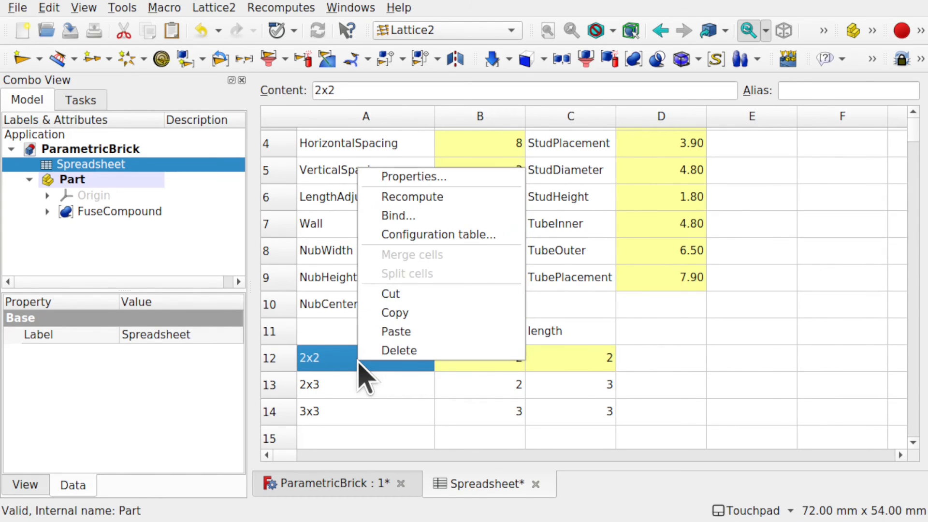
pyautogui.click(468, 240)
pyautogui.click(457, 264)
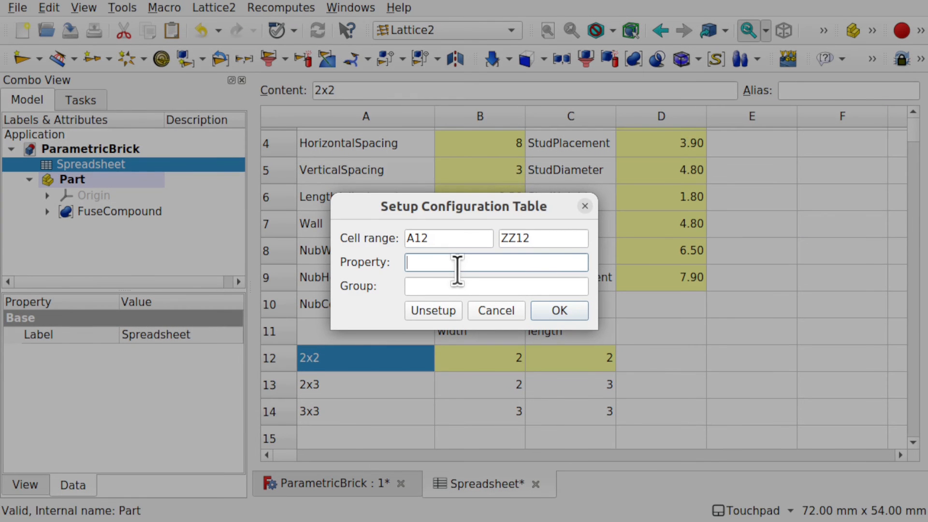
pyautogui.write('Par')
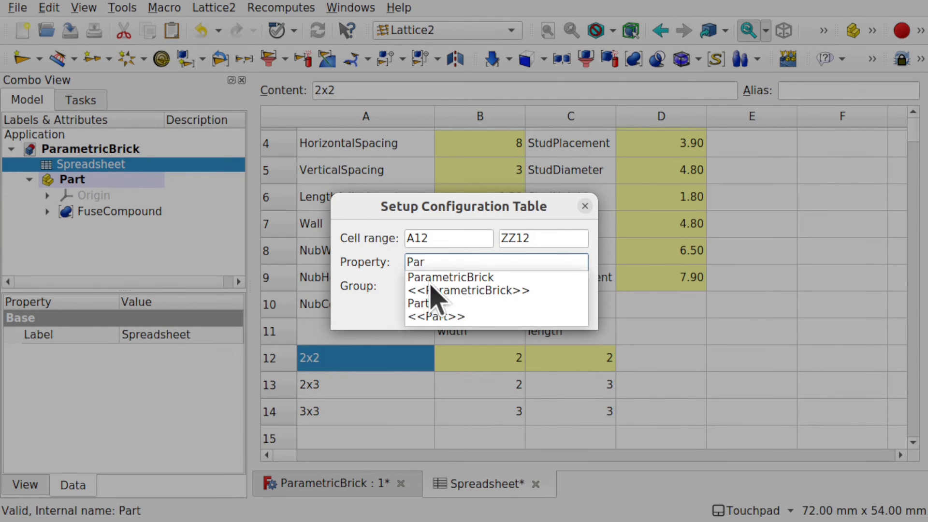
pyautogui.click(446, 305)
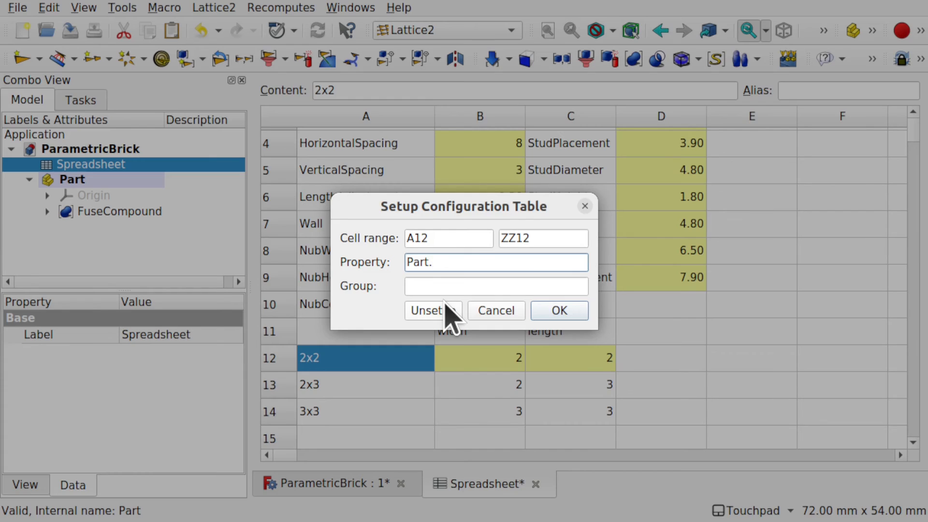
pyautogui.write('BrickSizes')
pyautogui.click(435, 286)
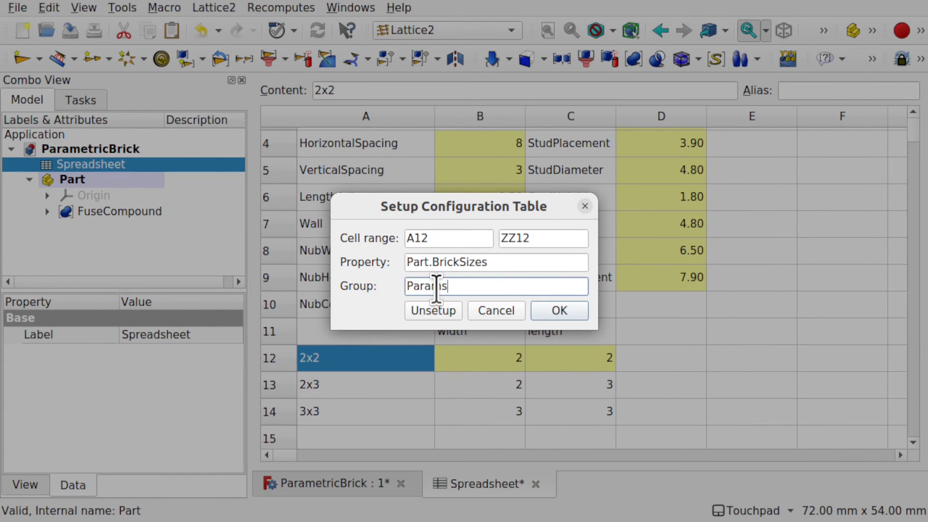
pyautogui.press('Return')
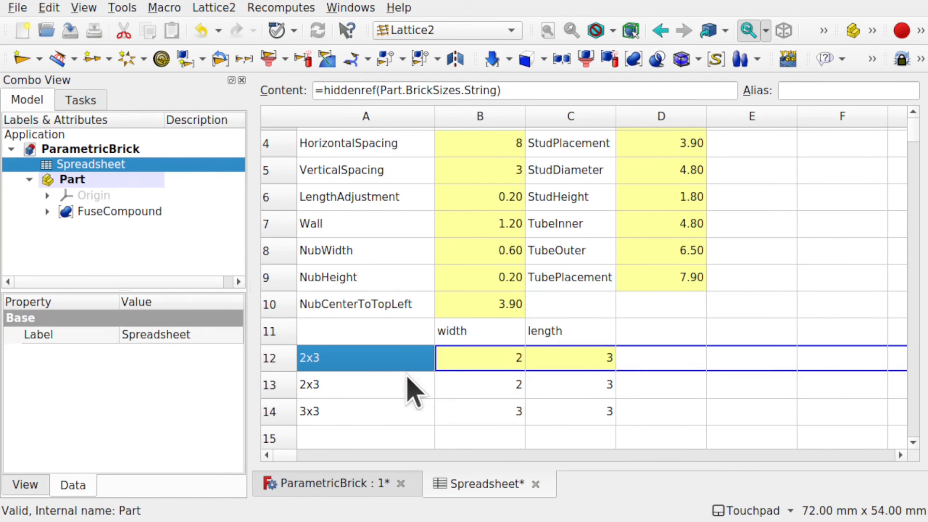
# - Check the spreadsheet's configuration row against the brick model, and set the Part container's Brick Sizes property to 3x3
pyautogui.click(401, 392)
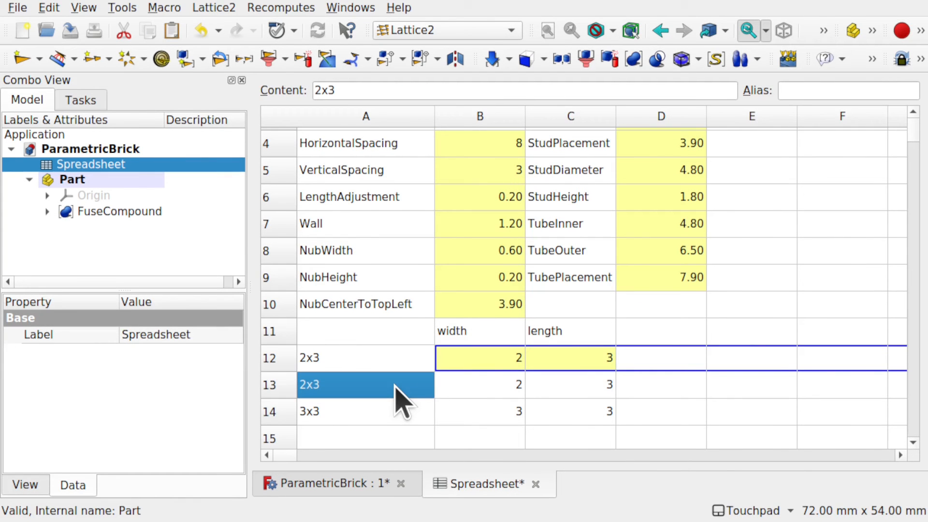
pyautogui.click(355, 484)
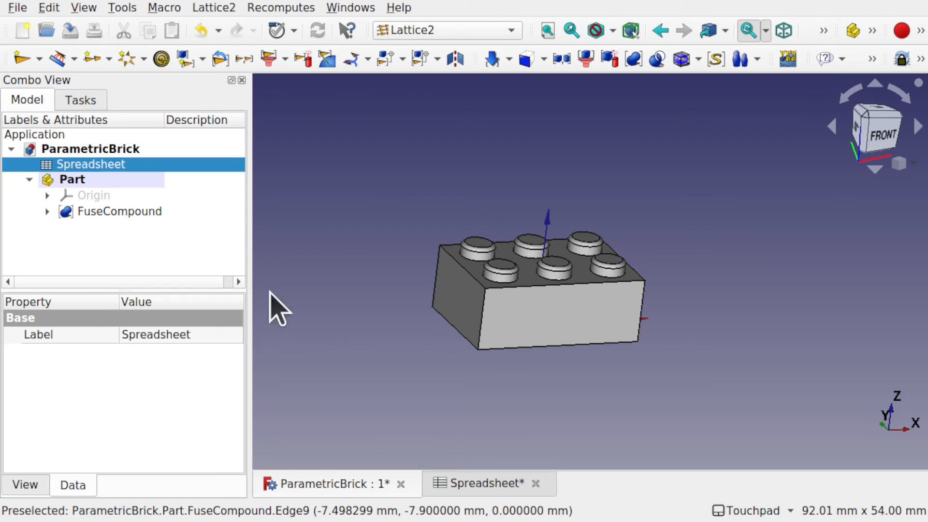
pyautogui.click(468, 489)
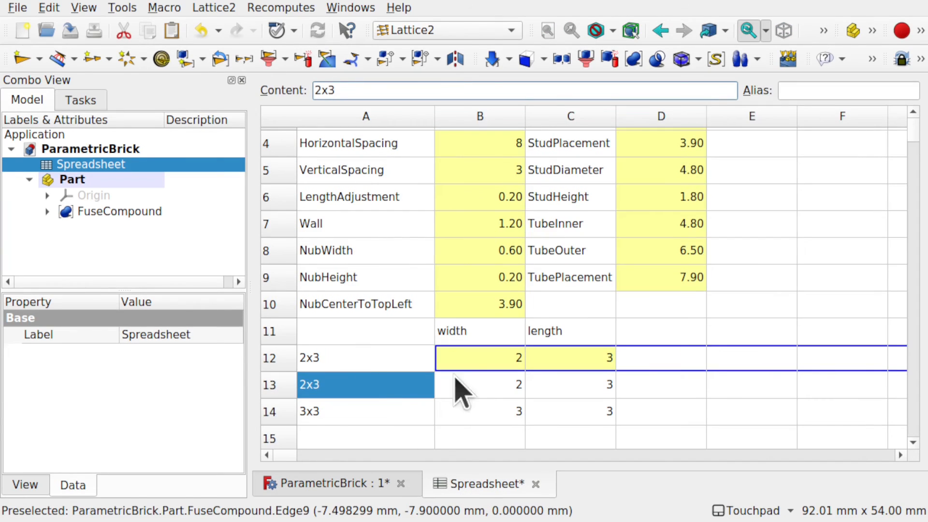
pyautogui.click(367, 359)
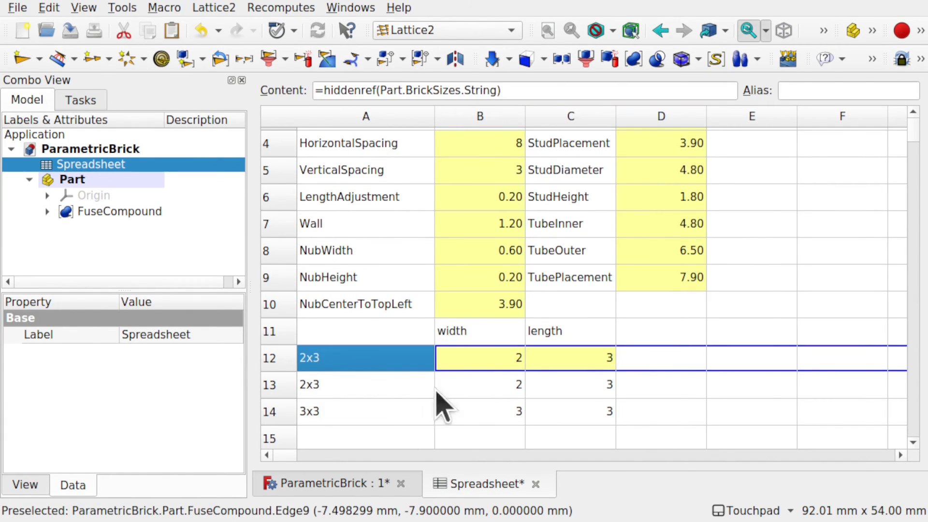
pyautogui.click(341, 485)
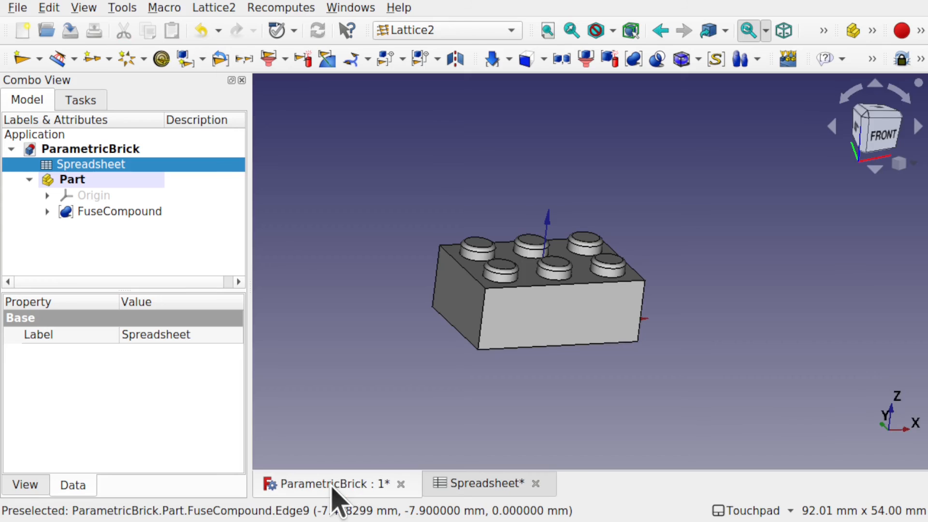
pyautogui.click(70, 184)
pyautogui.scroll(-1, 241, 360)
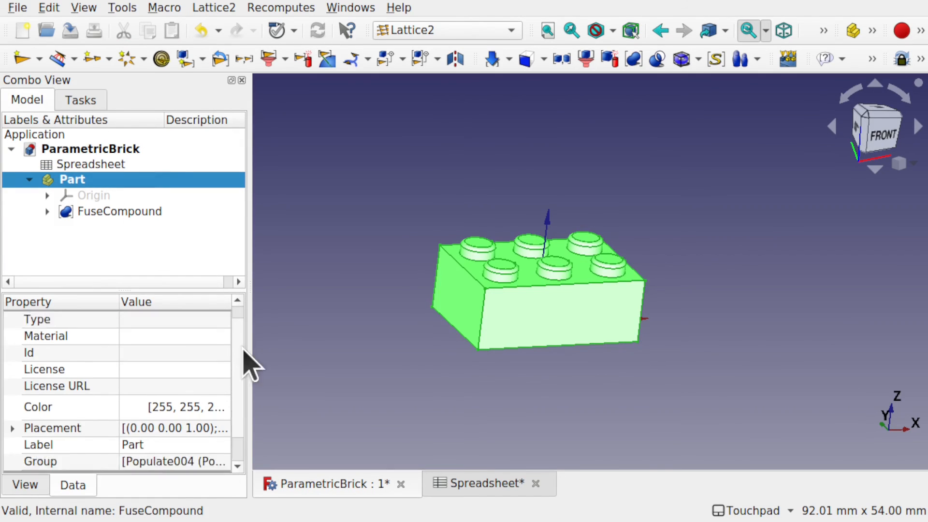
pyautogui.scroll(-1, 244, 377)
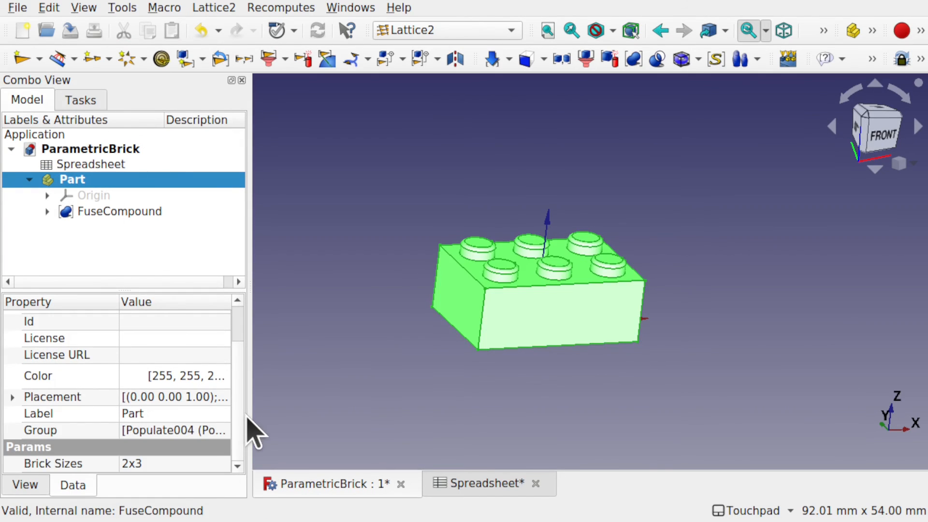
pyautogui.click(187, 465)
pyautogui.click(187, 485)
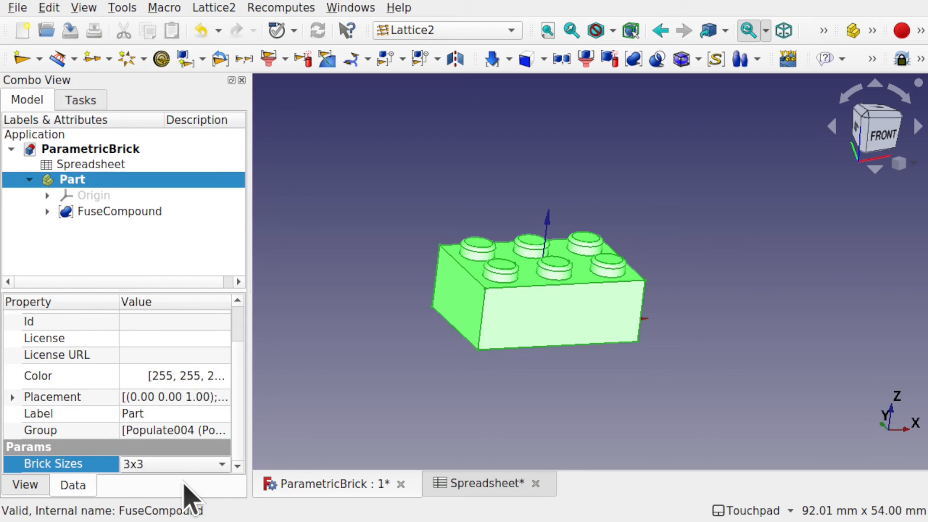
pyautogui.click(337, 433)
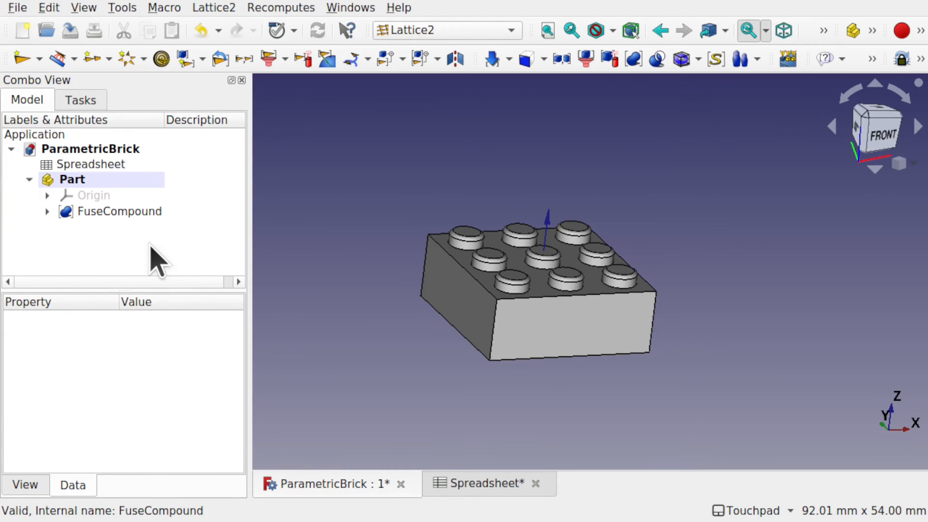
# - Switch the Part container's Brick Sizes property to 2x3 and clear the selection
pyautogui.click(43, 181)
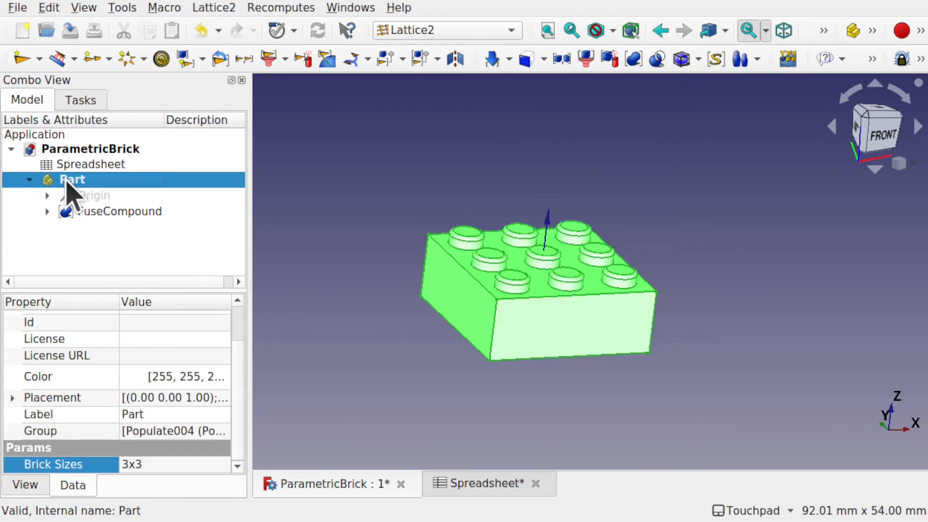
pyautogui.click(180, 466)
pyautogui.click(154, 446)
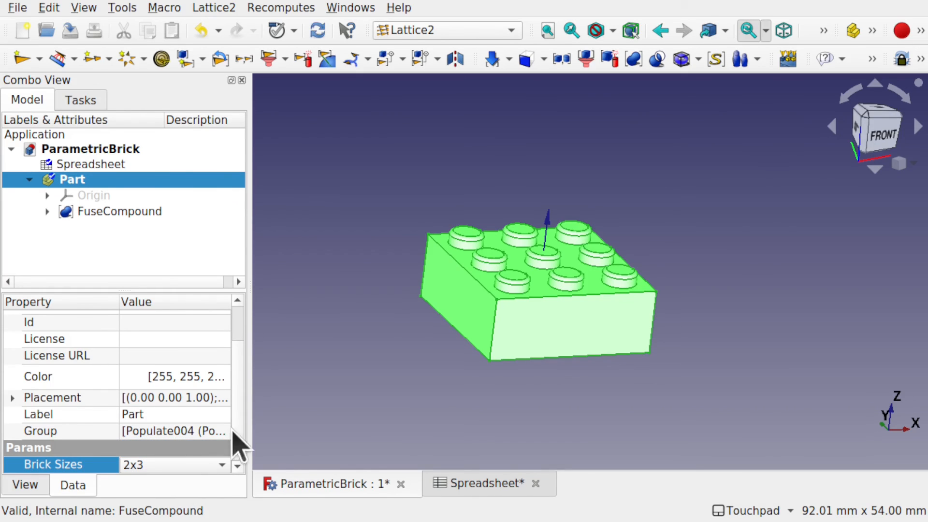
pyautogui.click(364, 404)
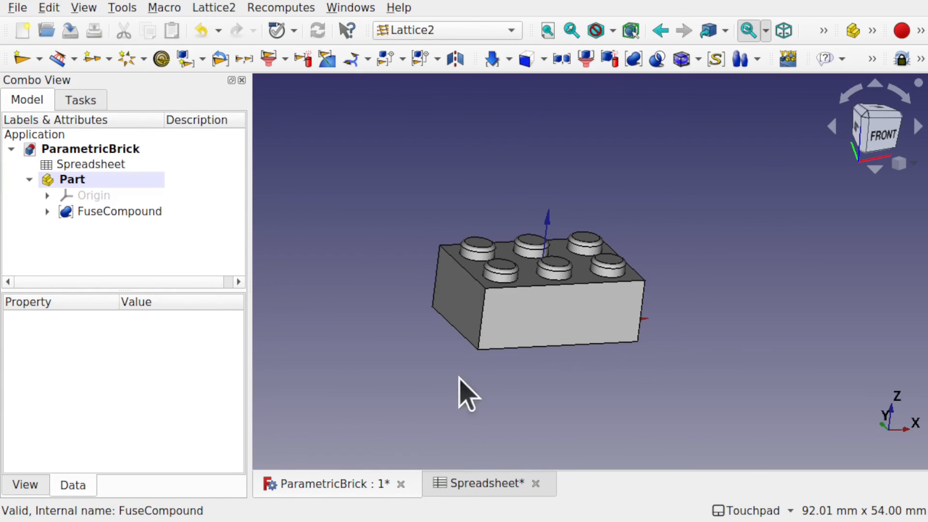
# - Insert one row above row 13 in the spreadsheet, directly below the configuration row
pyautogui.click(461, 484)
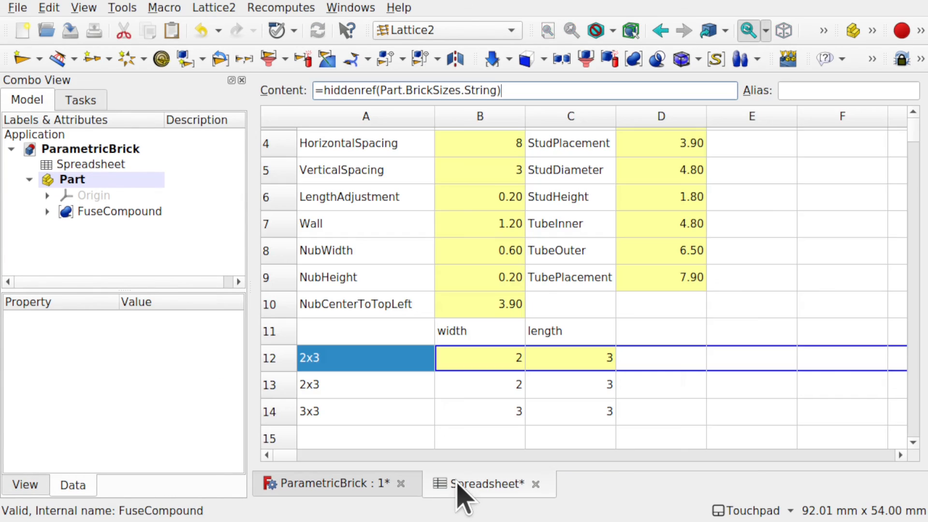
pyautogui.click(363, 431)
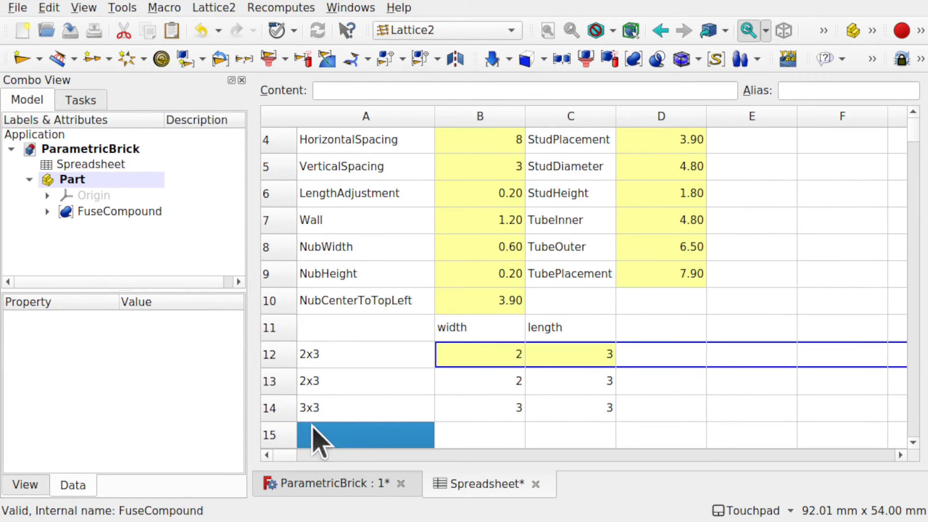
pyautogui.click(270, 381)
pyautogui.rightClick(272, 386)
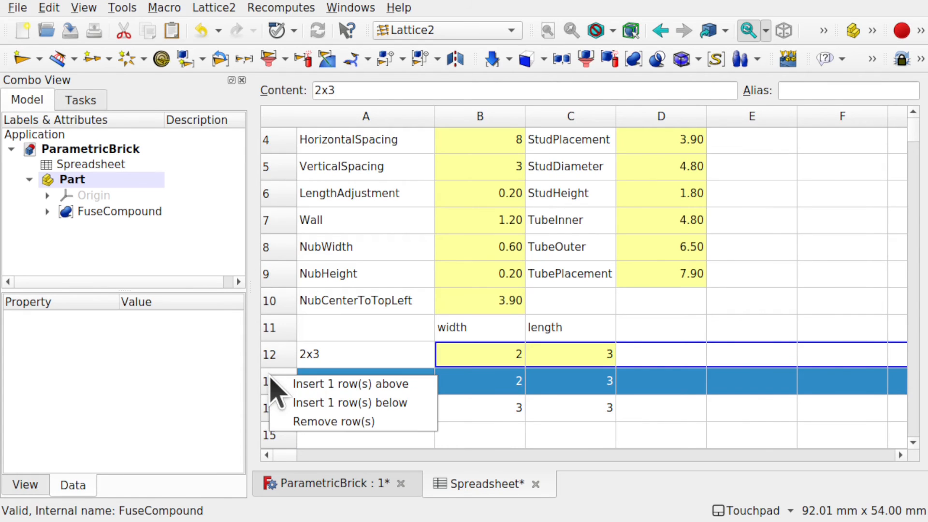
pyautogui.click(300, 384)
# - Fill the empty row 13 with the variant name 2x2, width 2 and length 2
pyautogui.doubleClick(333, 382)
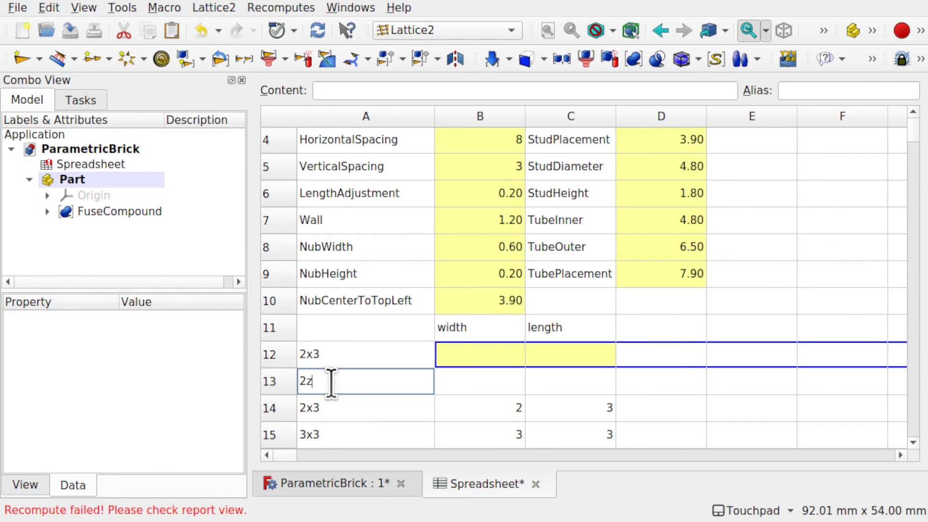
pyautogui.write('2x')
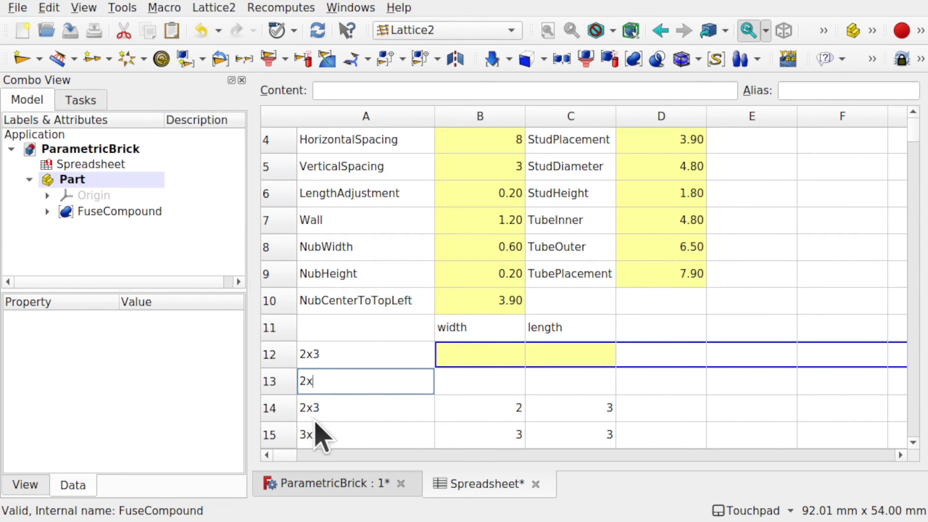
pyautogui.write('2')
pyautogui.click(496, 379)
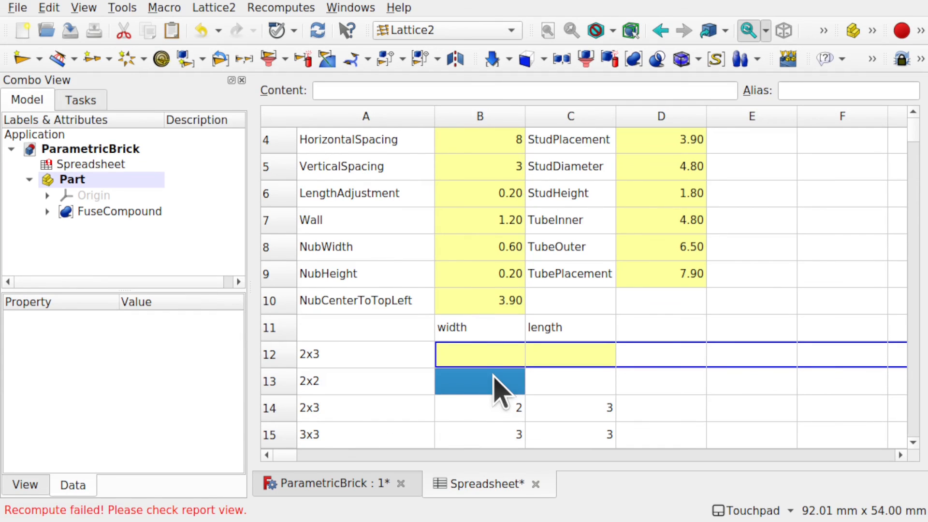
pyautogui.write('2')
pyautogui.click(562, 385)
pyautogui.write('2')
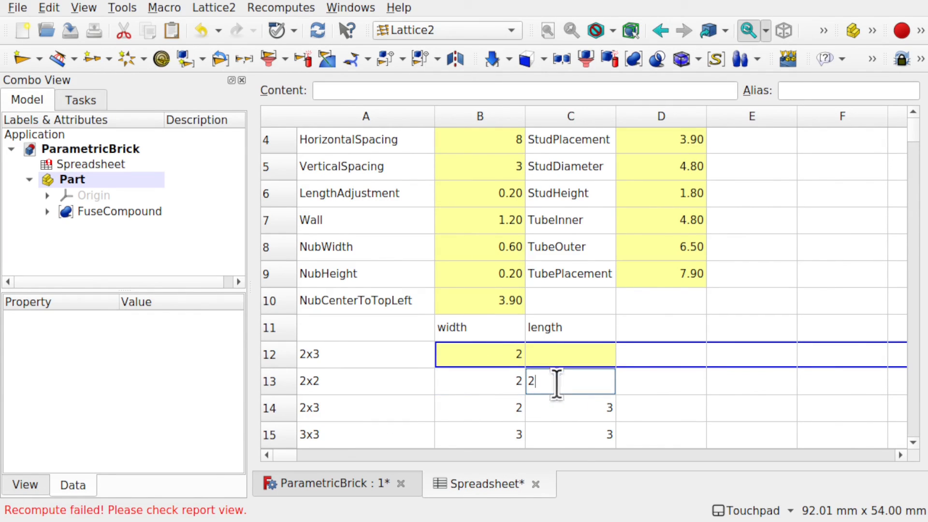
pyautogui.click(573, 438)
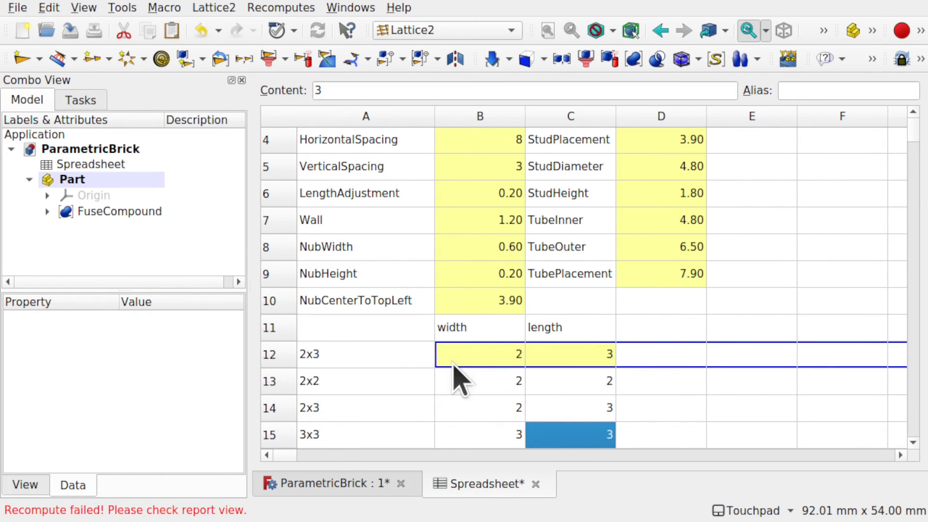
pyautogui.click(47, 211)
pyautogui.click(47, 211)
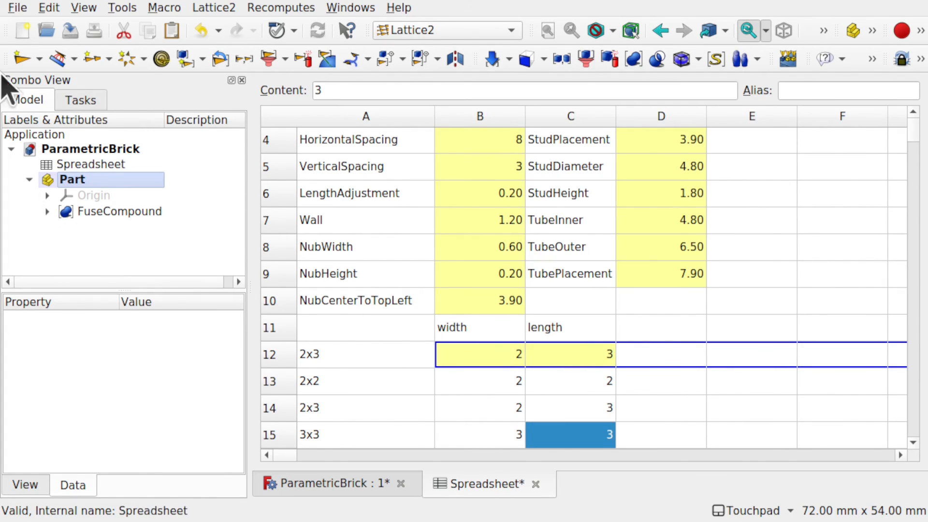
pyautogui.click(49, 7)
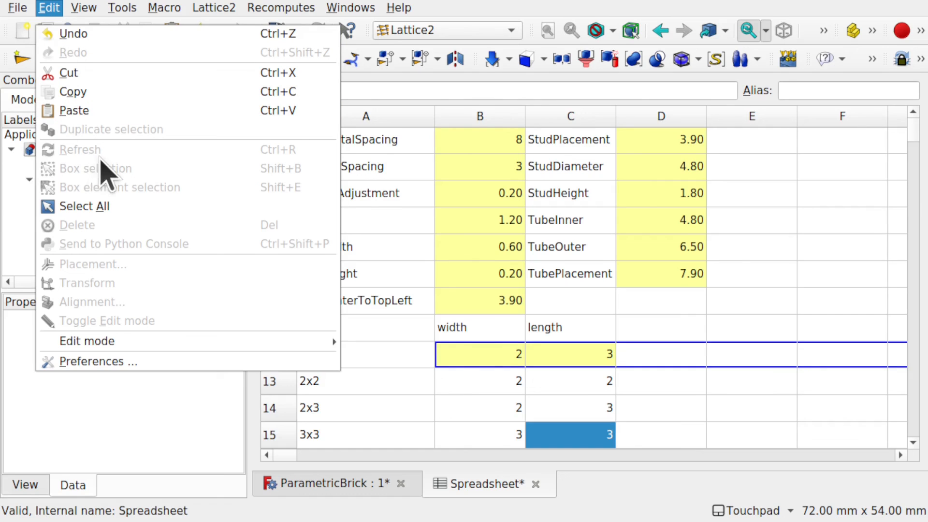
pyautogui.click(13, 215)
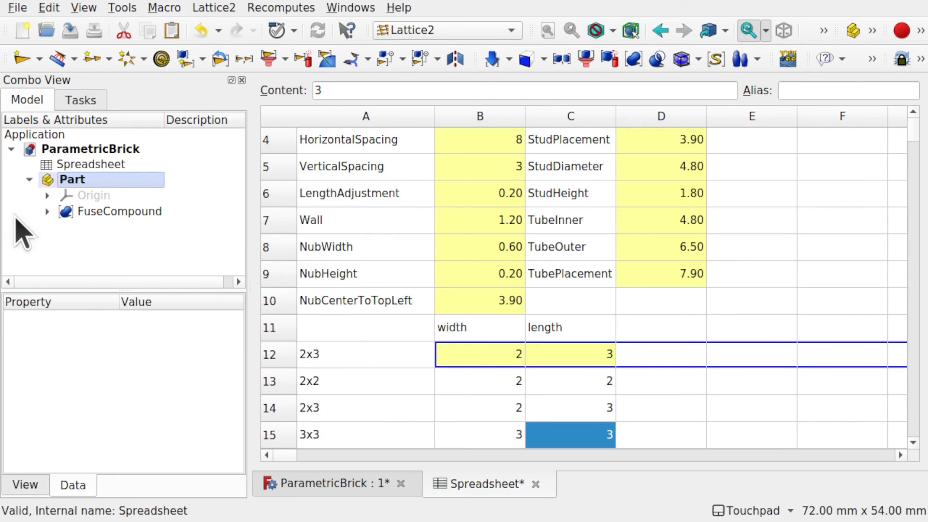
# - Return to the 3D view of the brick and set the Part container's Brick Sizes property to 2x2
pyautogui.click(336, 486)
pyautogui.click(78, 180)
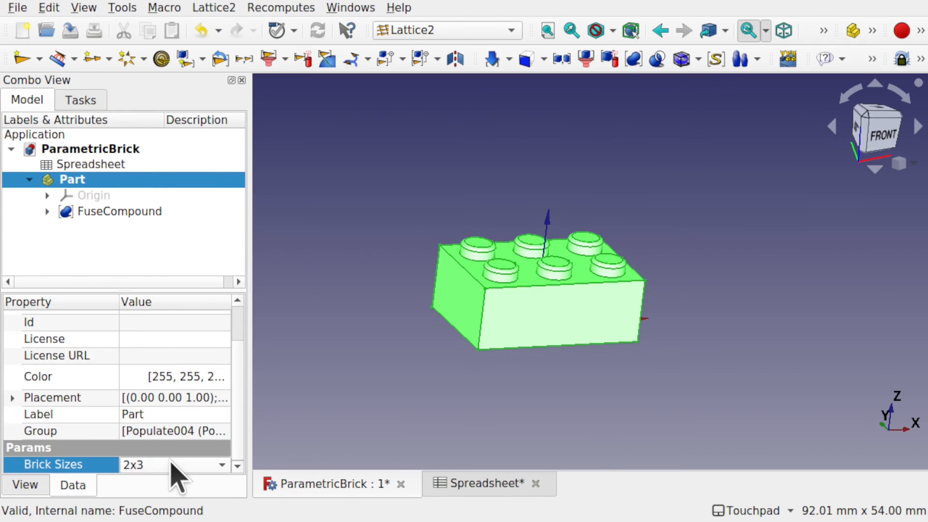
pyautogui.click(177, 465)
pyautogui.click(169, 450)
pyautogui.click(319, 441)
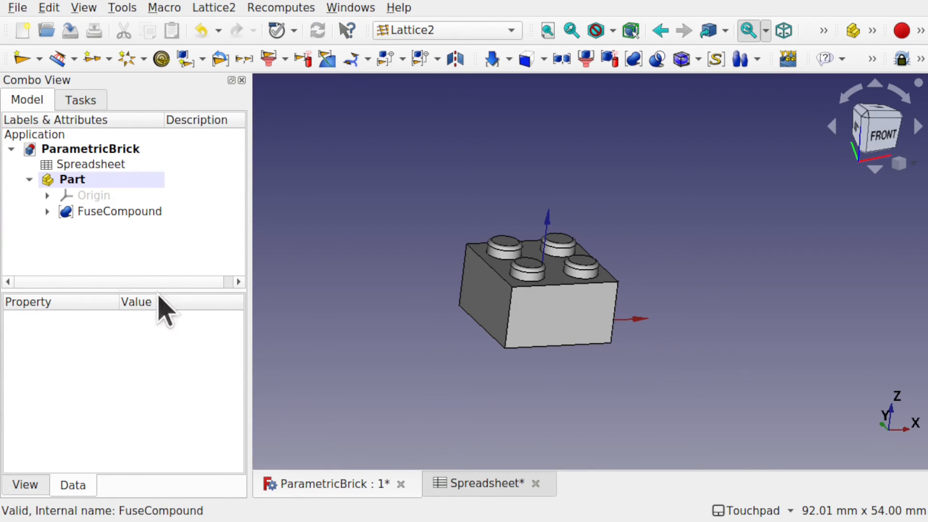
# - Set the Part container's Brick Sizes property to 3x3 and clear the selection
pyautogui.click(65, 182)
pyautogui.click(150, 462)
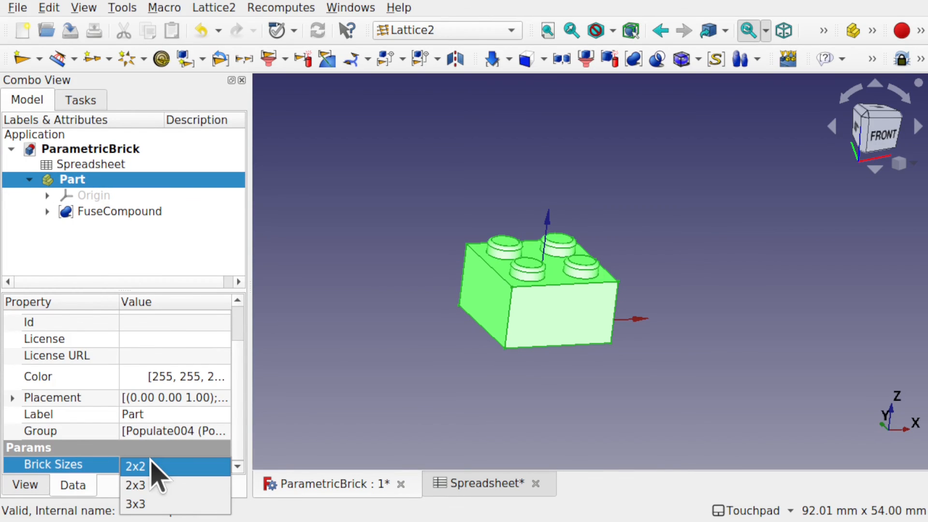
pyautogui.click(155, 503)
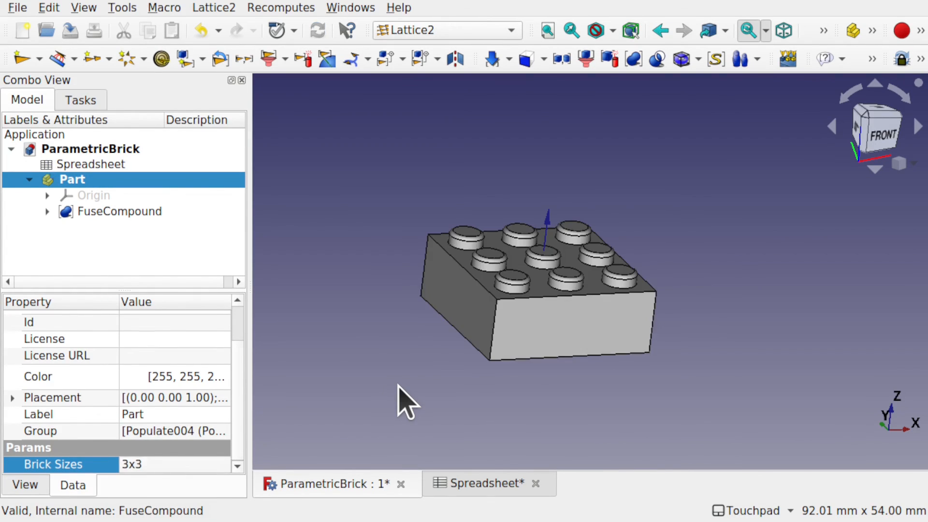
pyautogui.click(405, 403)
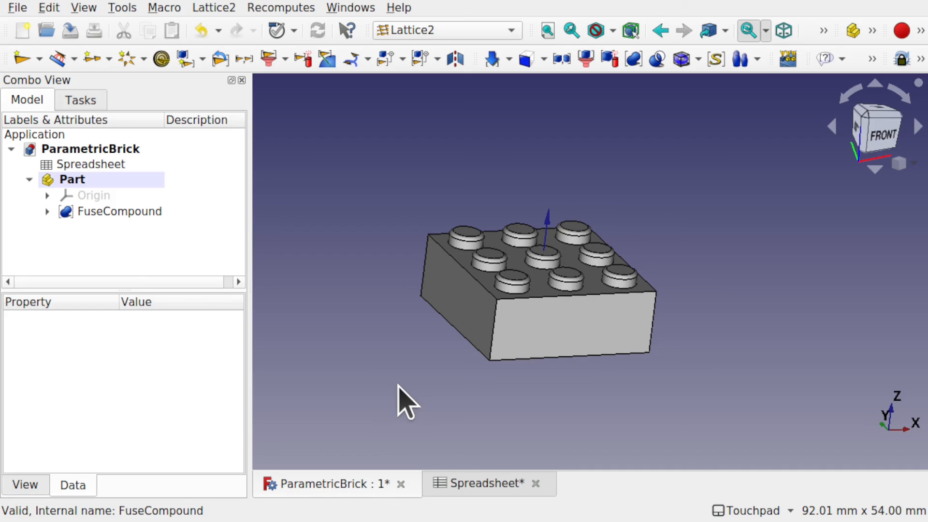
# - In the spreadsheet, bind the LengthUnits cell B1 to cell B12 of the configuration row
pyautogui.click(478, 486)
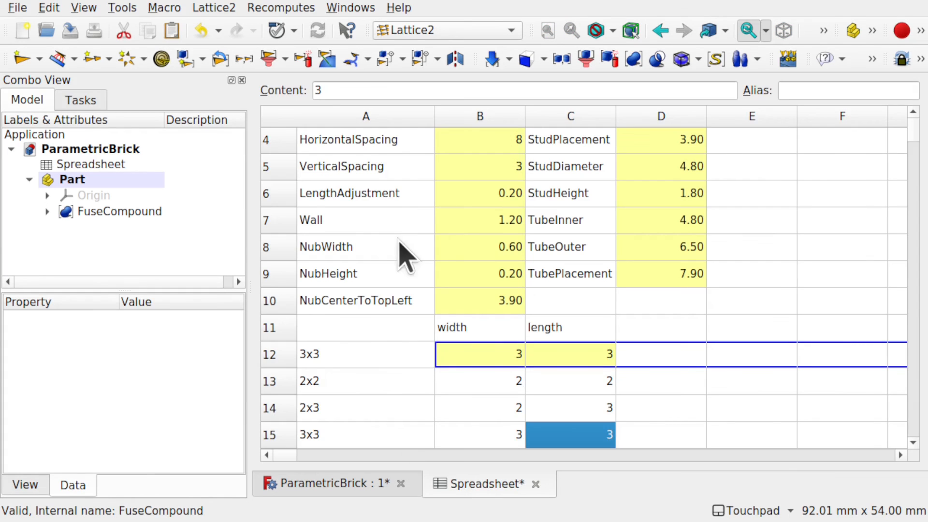
pyautogui.scroll(1, 414, 245)
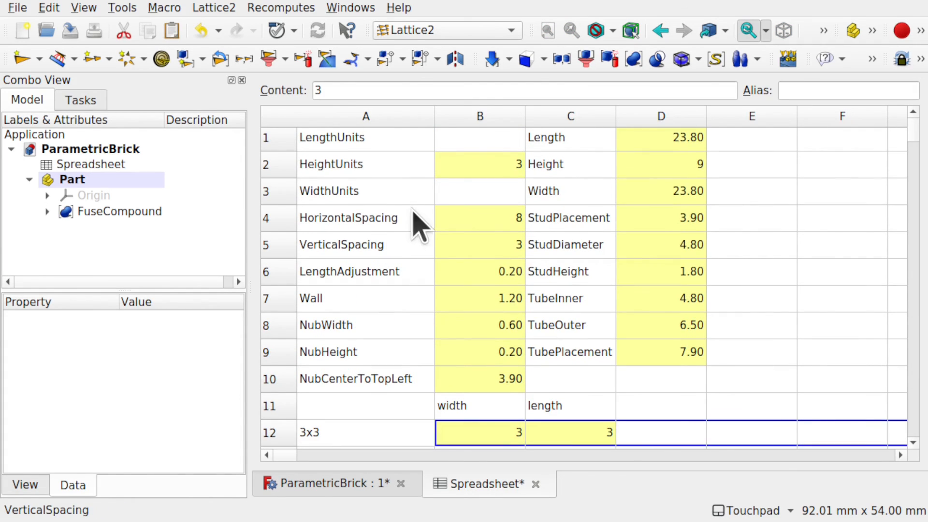
pyautogui.click(491, 194)
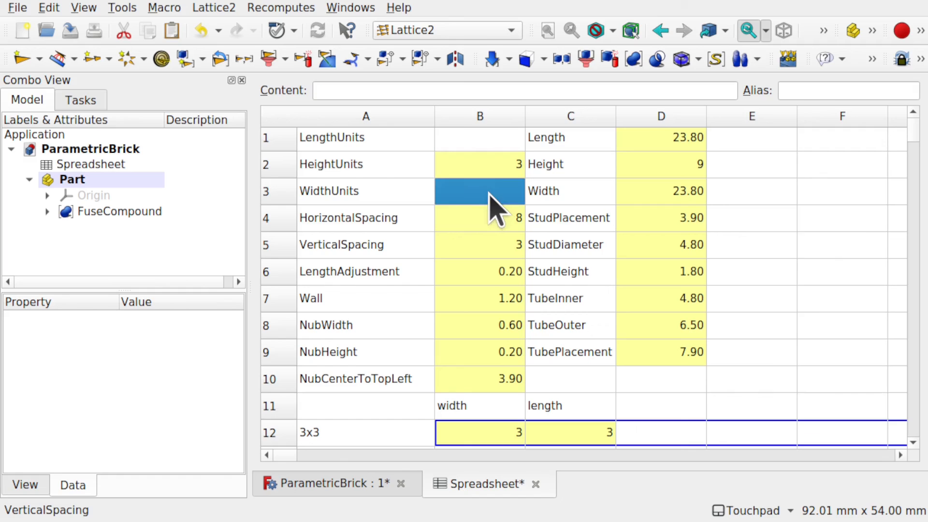
pyautogui.click(476, 137)
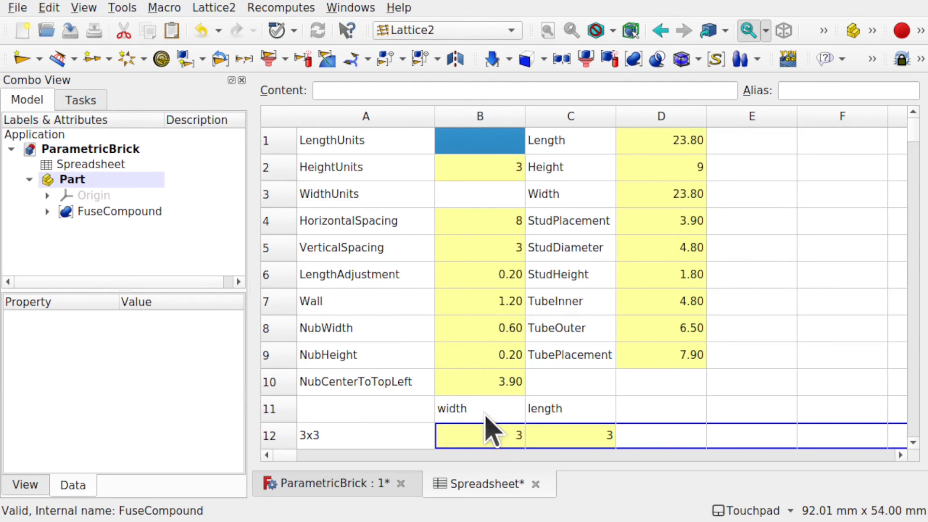
pyautogui.rightClick(481, 150)
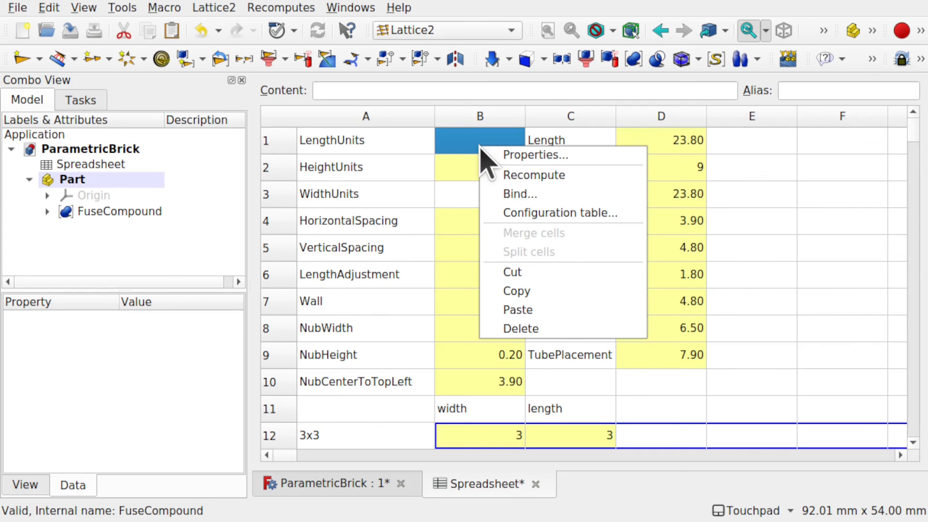
pyautogui.click(514, 195)
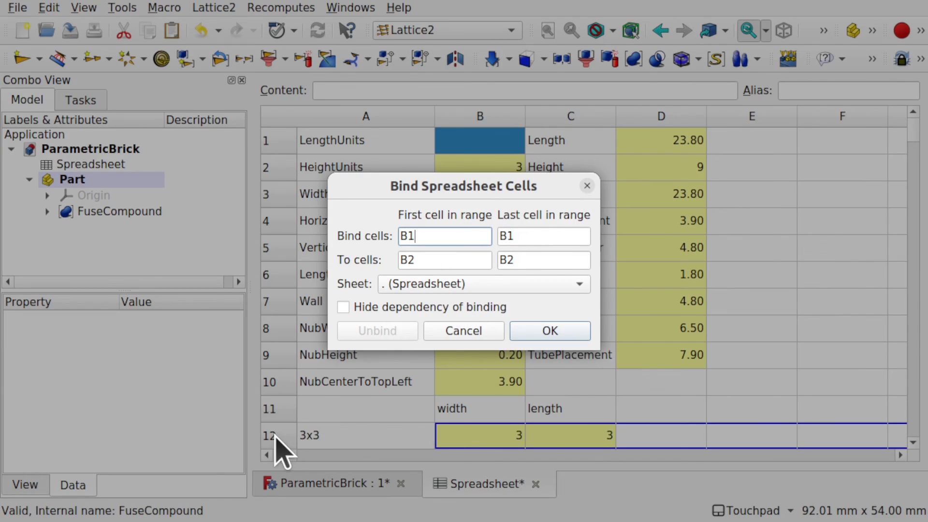
pyautogui.click(415, 261)
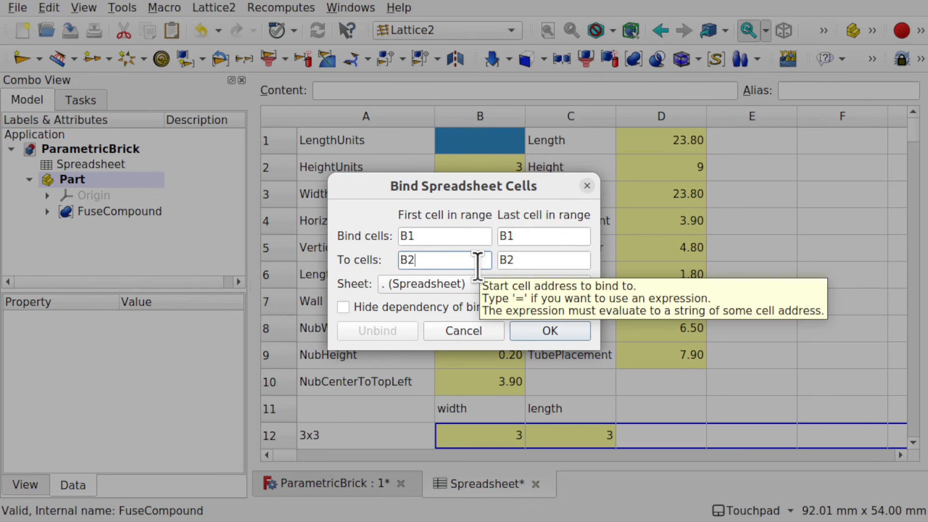
pyautogui.click(506, 261)
pyautogui.write('1')
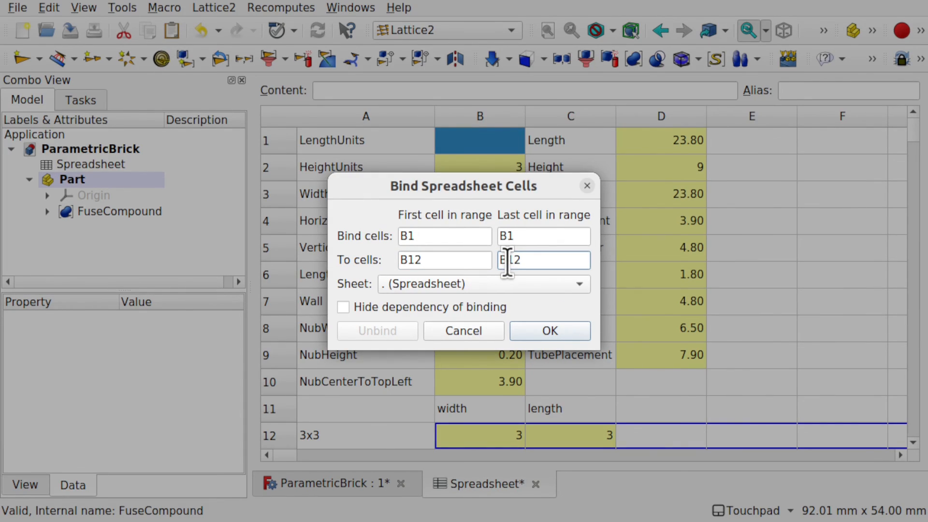
pyautogui.click(552, 330)
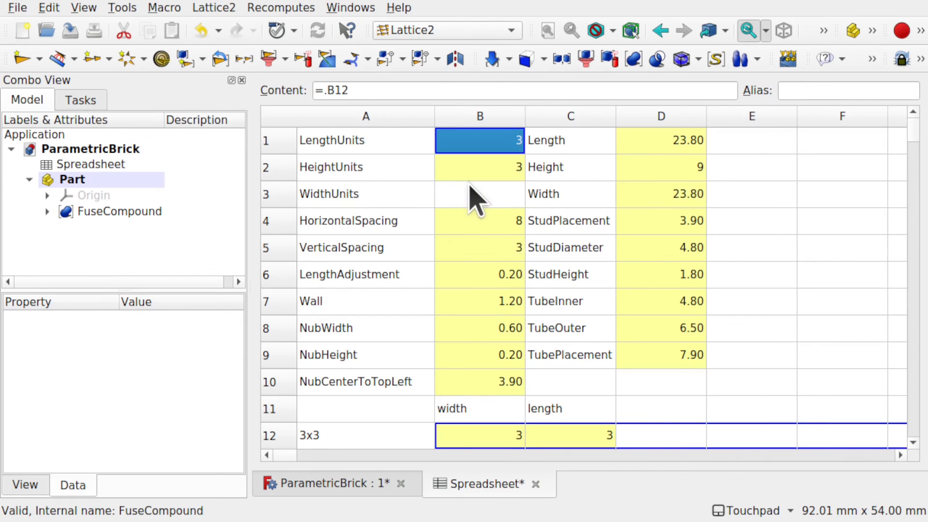
# - Bind the WidthUnits cell B3 to cell C12 of the configuration row
pyautogui.click(471, 191)
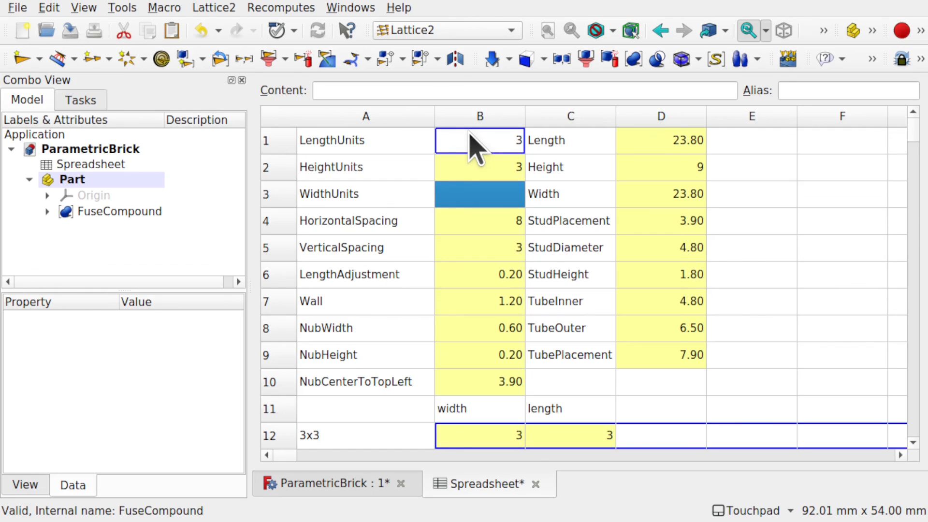
pyautogui.rightClick(458, 196)
pyautogui.click(468, 245)
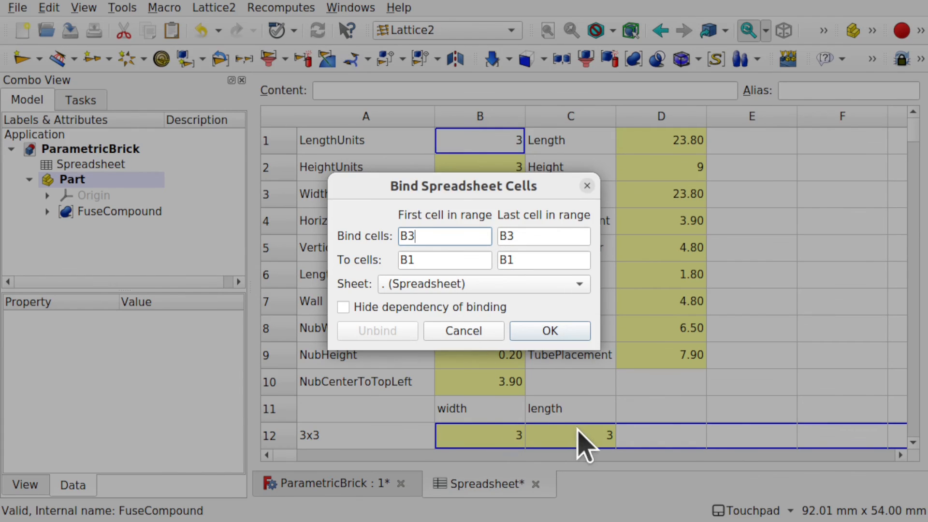
pyautogui.doubleClick(434, 259)
pyautogui.write('c12')
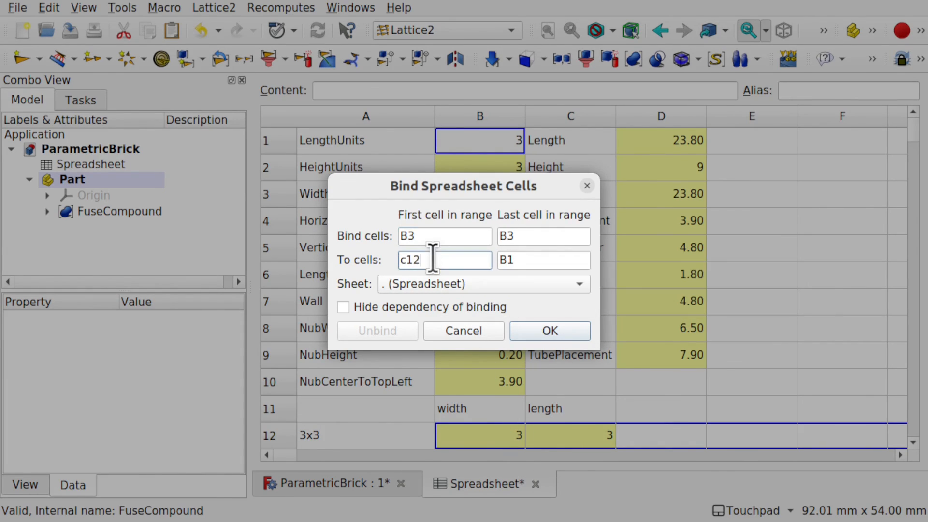
pyautogui.hotkey('shift', 'Right')
pyautogui.write('C')
pyautogui.doubleClick(514, 253)
pyautogui.write('C')
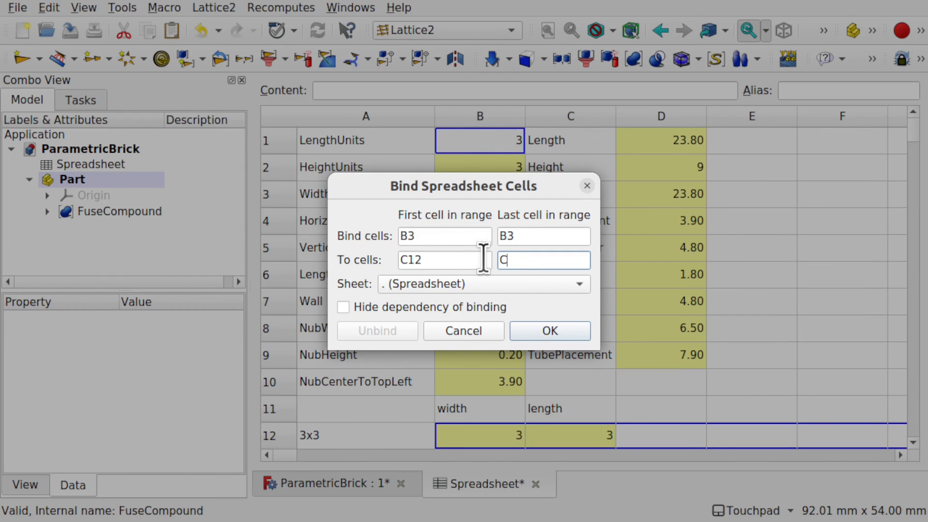
pyautogui.write('12')
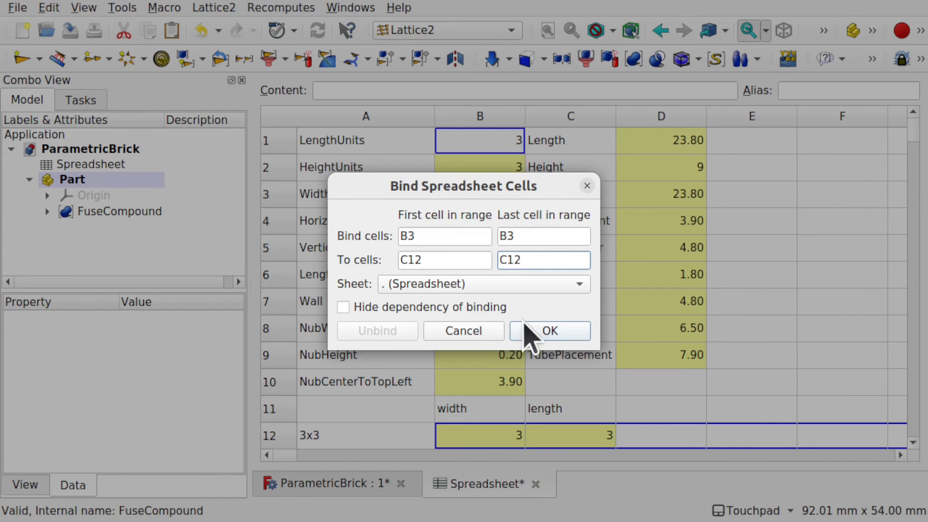
pyautogui.click(552, 328)
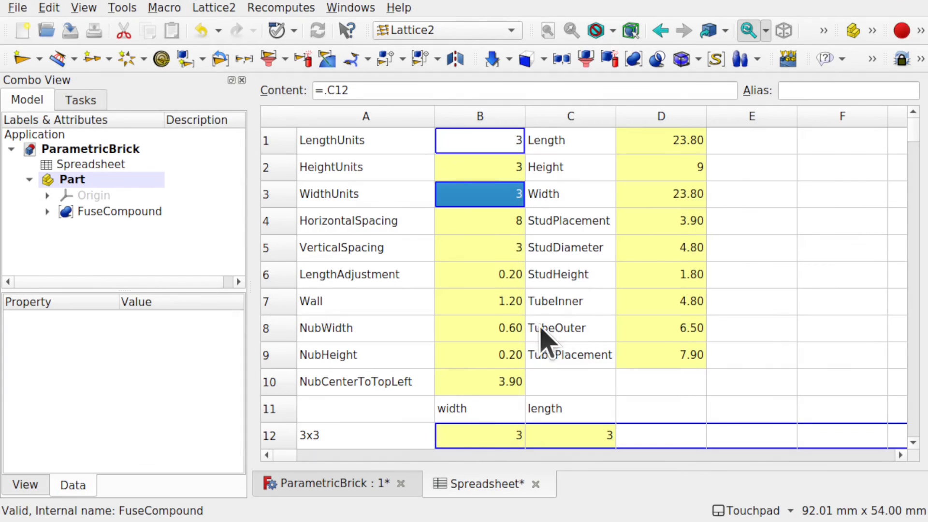
pyautogui.click(578, 380)
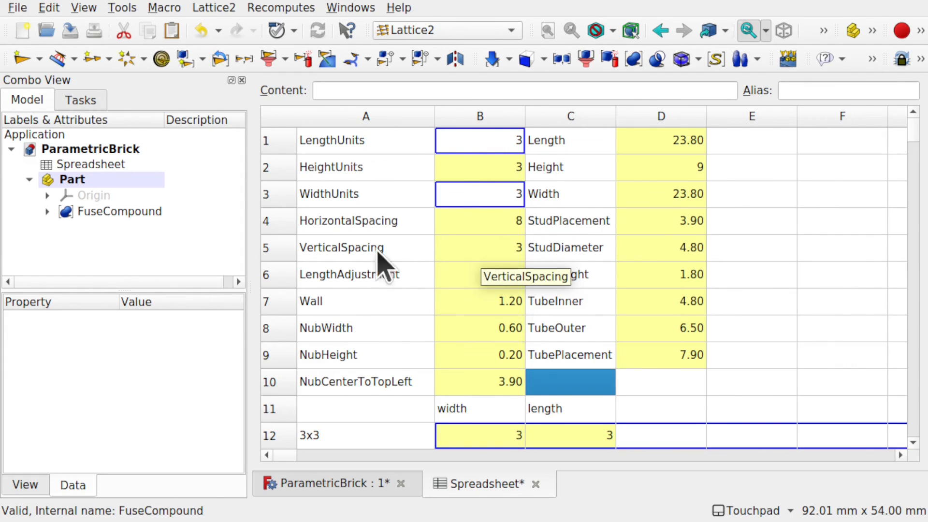
# - Switch the Part container's Brick Sizes property to 2x2 and check the bound unit cells in the spreadsheet and the brick in 3D
pyautogui.click(74, 183)
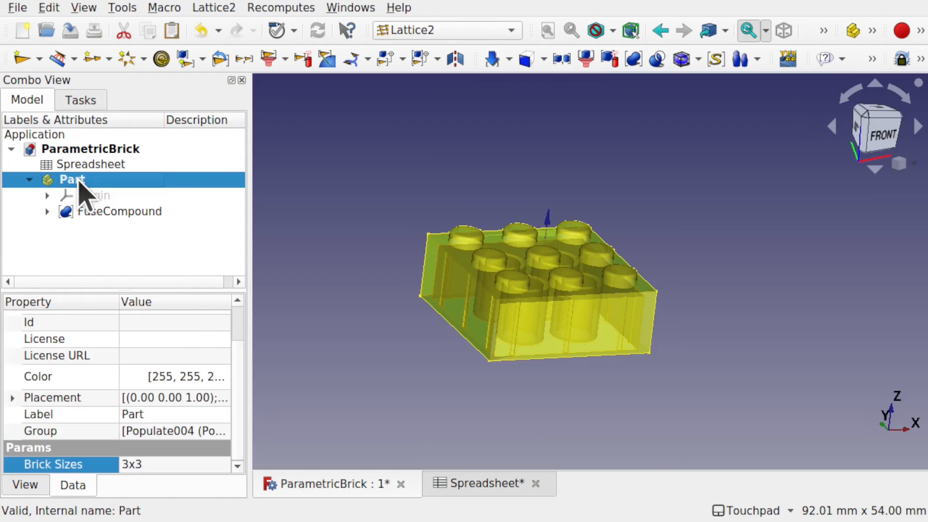
pyautogui.doubleClick(178, 465)
pyautogui.click(174, 429)
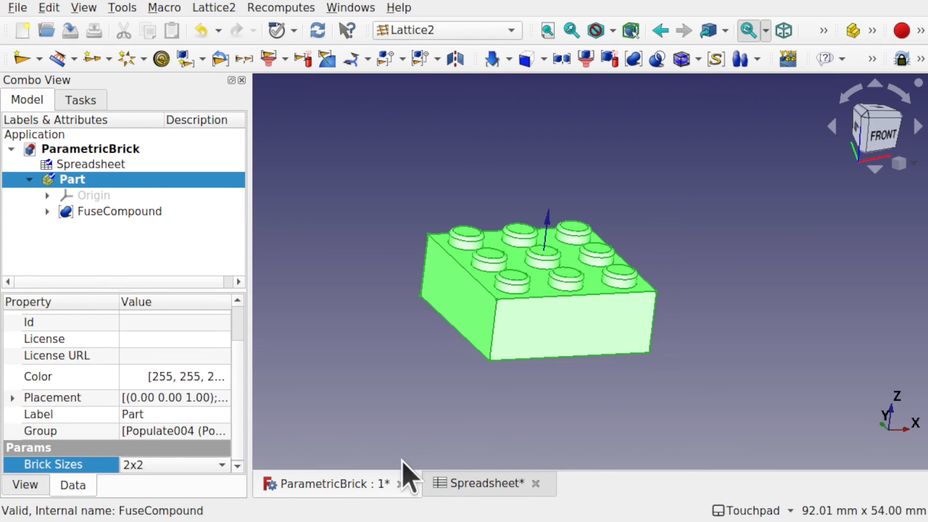
pyautogui.click(457, 484)
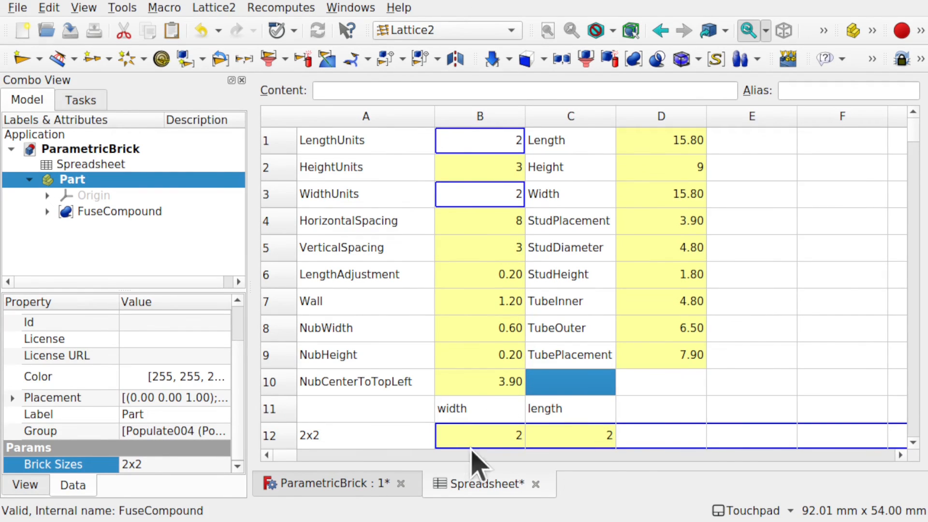
pyautogui.click(336, 484)
pyautogui.click(480, 394)
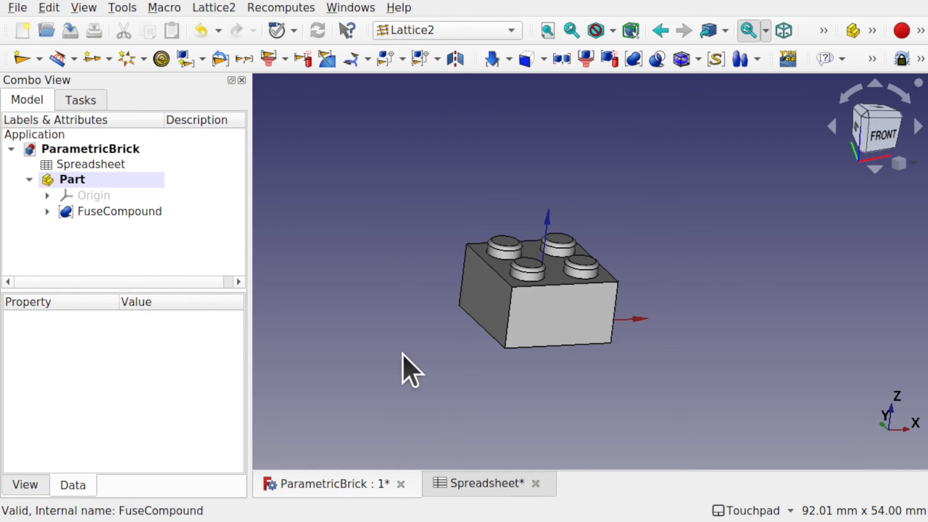
# - Switch the Part container's Brick Sizes property back to 3x3 and review the unit cells and configuration table in the spreadsheet
pyautogui.click(92, 182)
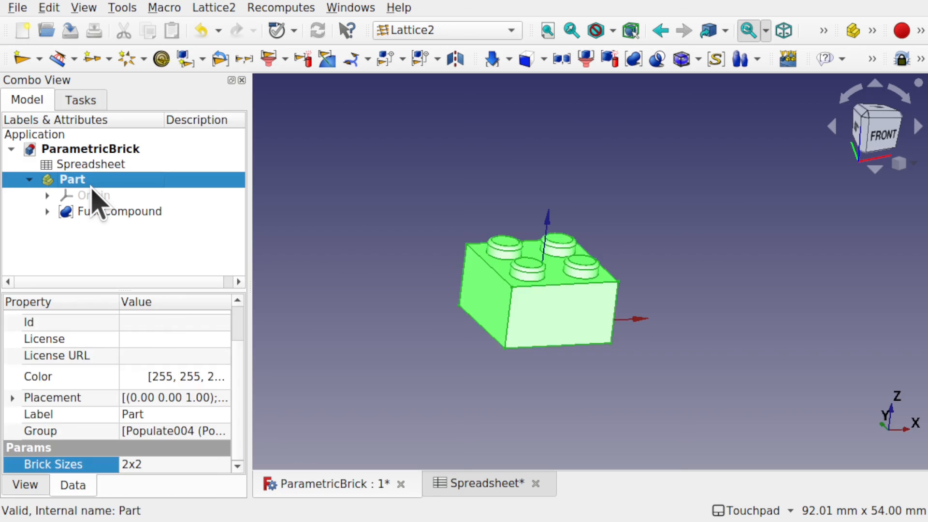
pyautogui.click(174, 465)
pyautogui.click(164, 503)
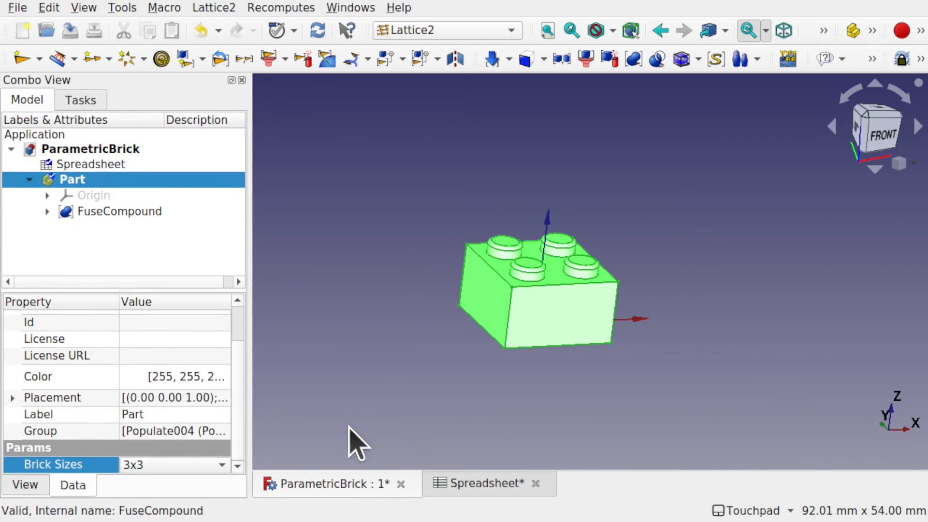
pyautogui.click(353, 441)
pyautogui.click(466, 484)
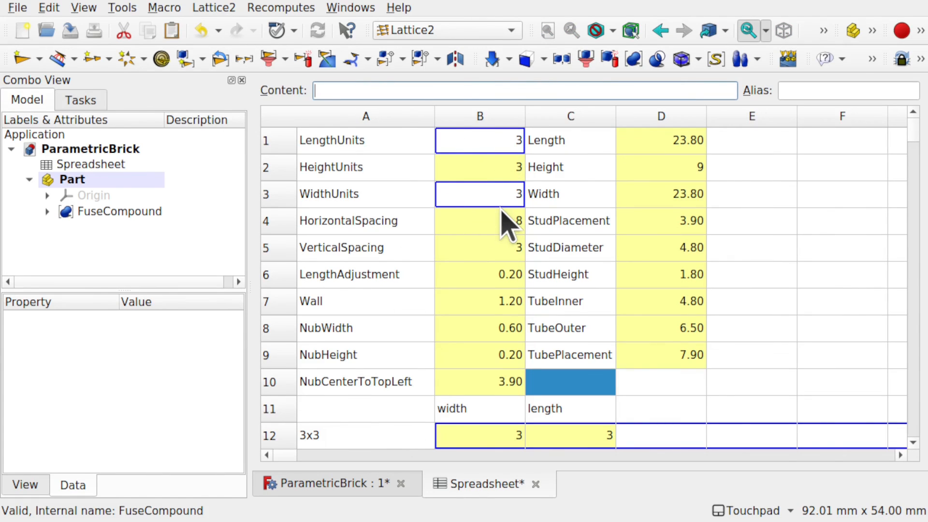
pyautogui.scroll(-2, 659, 355)
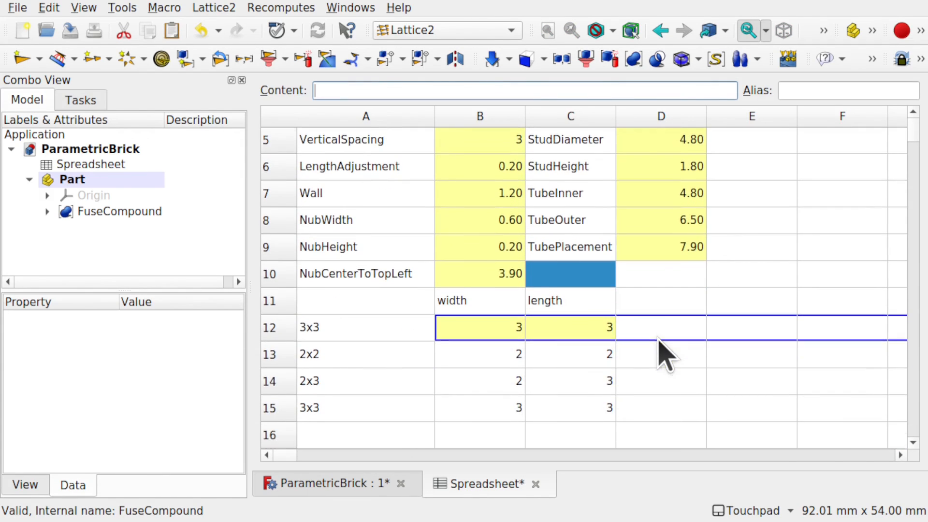